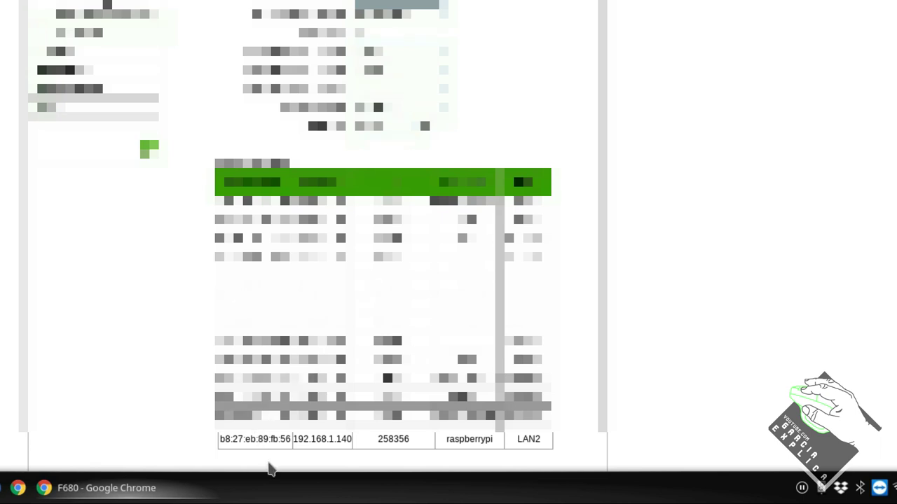
Highlight the raspberrypi entry in the router's device table: IP 192.168.1.140, name, LAN2 port
drag(294, 439, 353, 440)
click(334, 439)
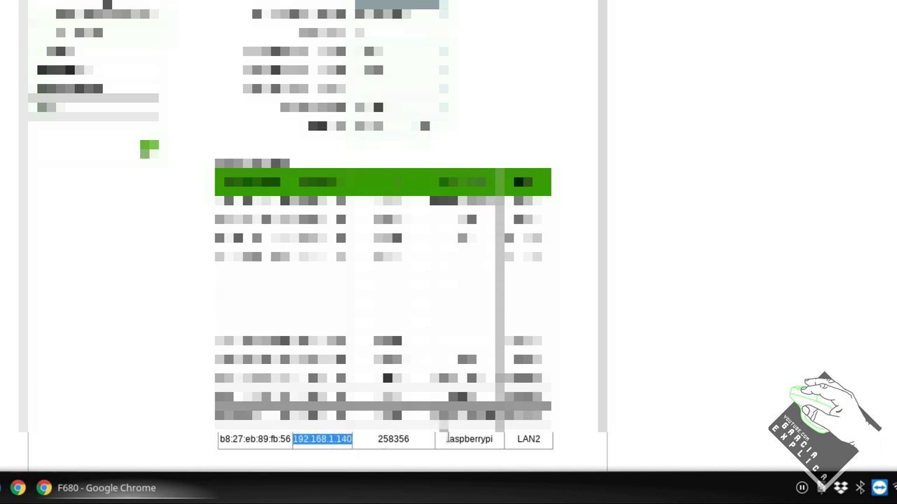
drag(441, 439, 497, 451)
click(525, 439)
double_click(525, 439)
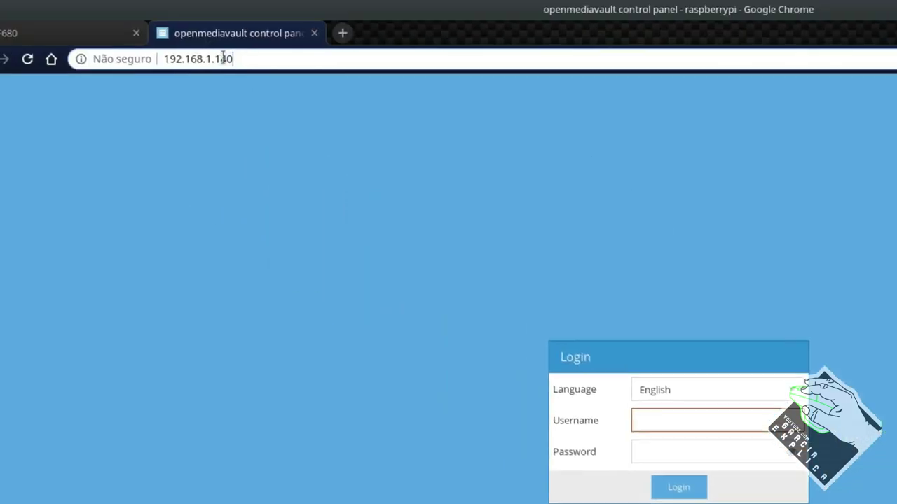
On the openmediavault login page at 192.168.1.140, set the language to Português
key(ctrl+a)
click(134, 33)
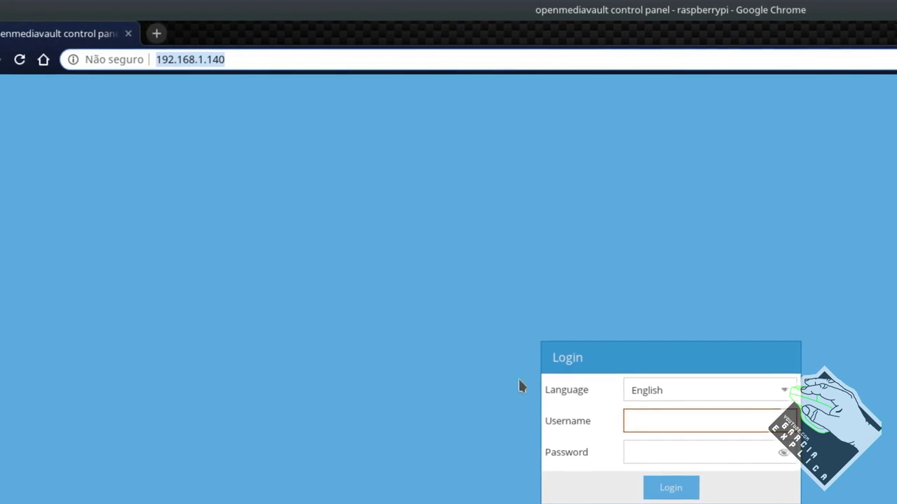
click(684, 393)
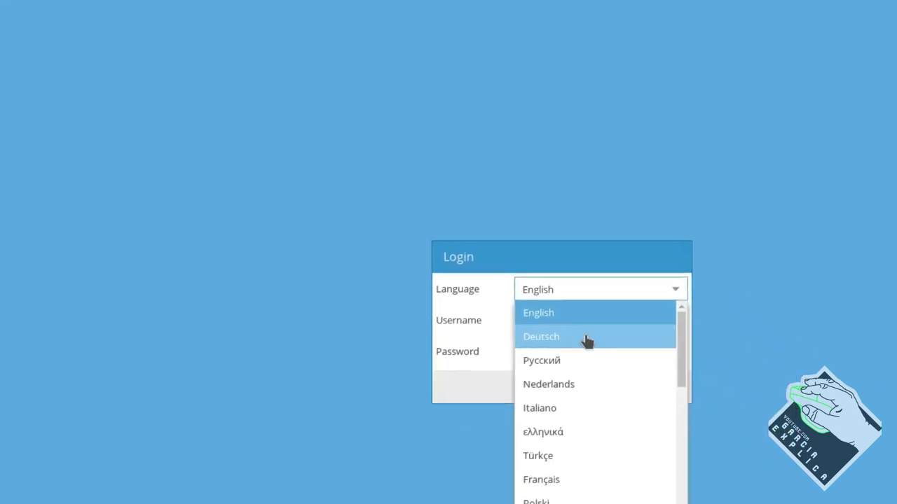
scroll(532, 346, down, 3)
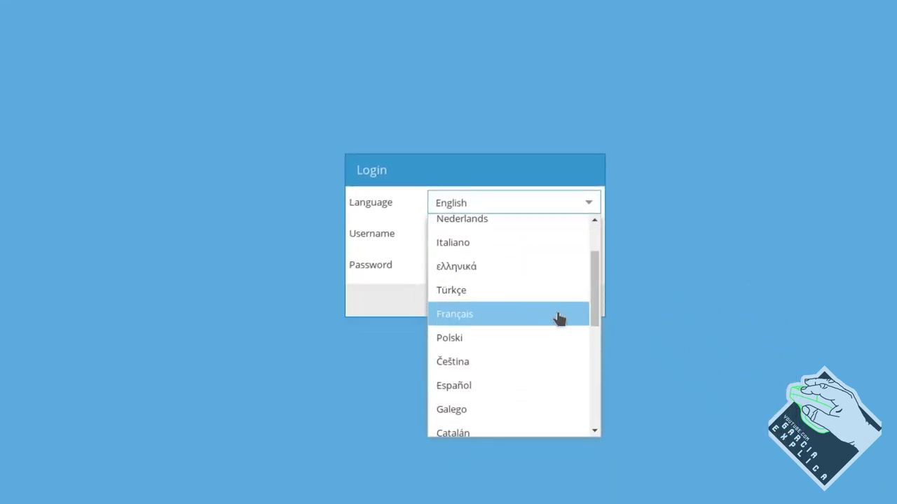
scroll(544, 327, down, 5)
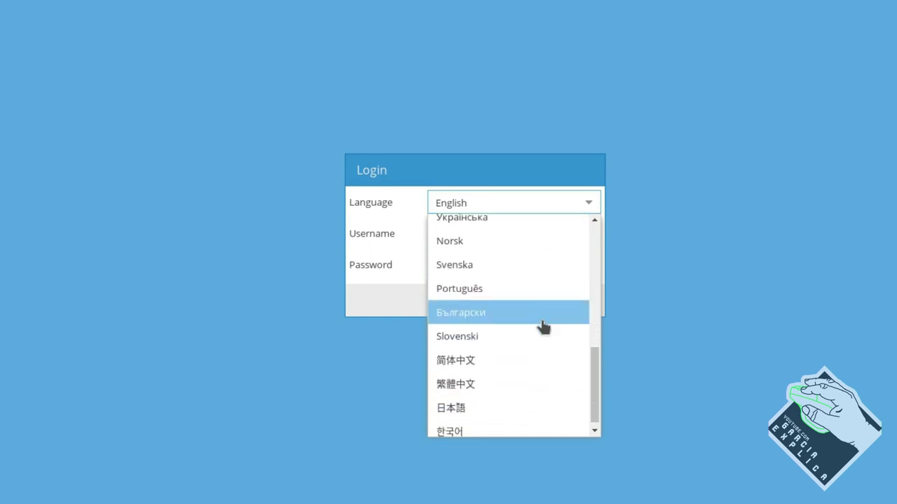
click(522, 281)
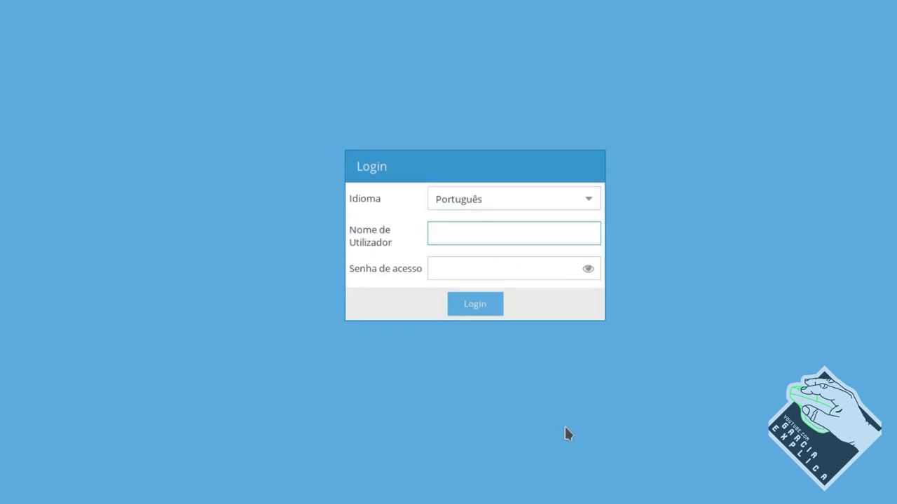
Log in as admin with the administrator password
key(Tab)
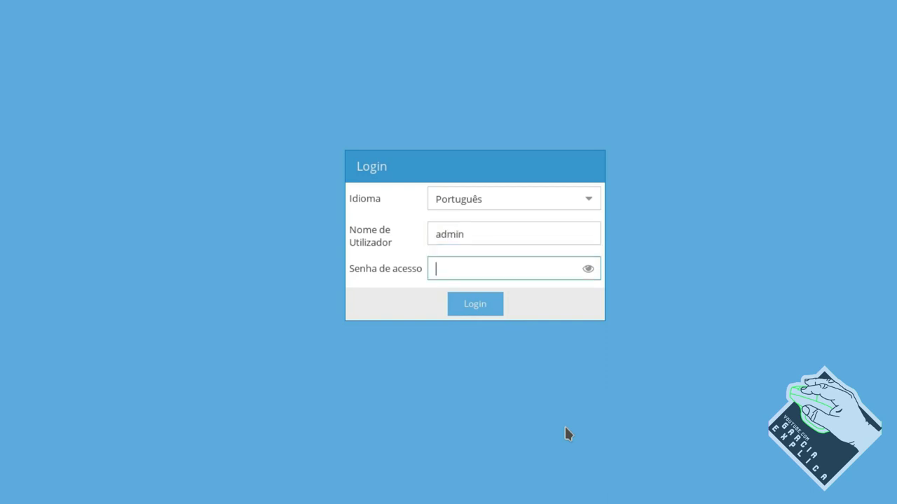
key(Return)
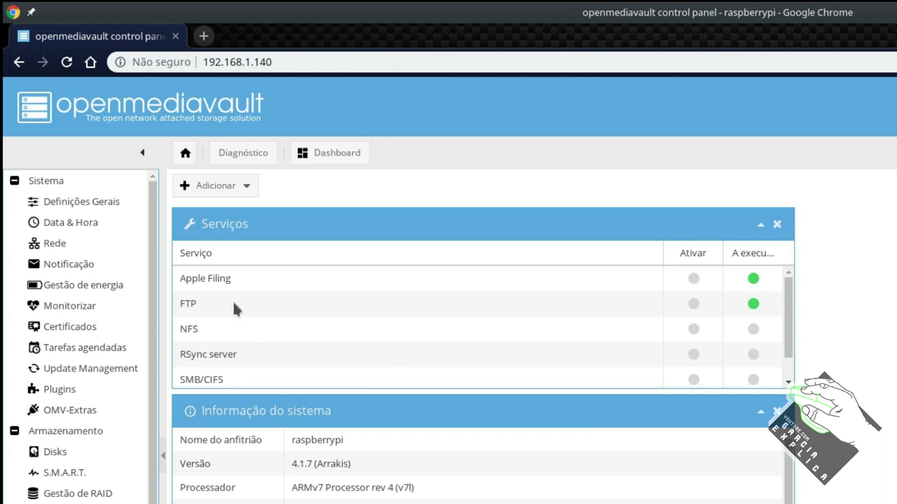
In Data & Hora, set Fuso horário to Europe/Madrid by typing 'Mad'
click(89, 227)
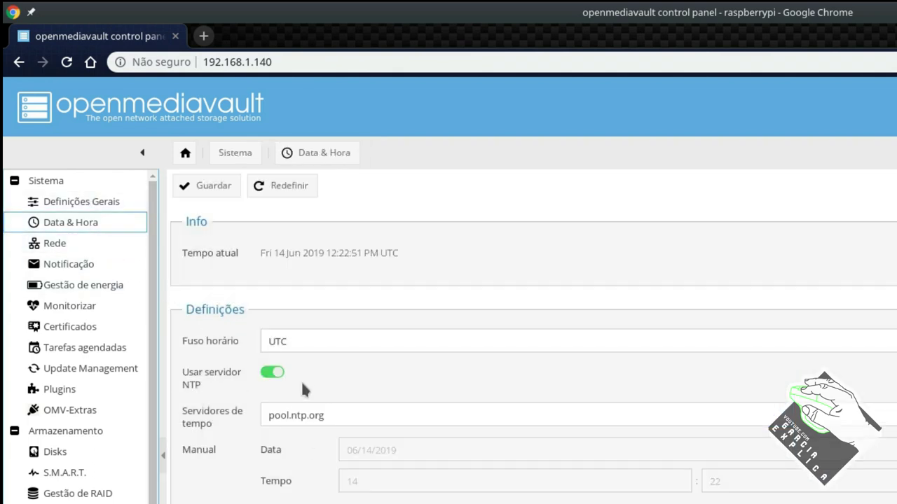
click(309, 343)
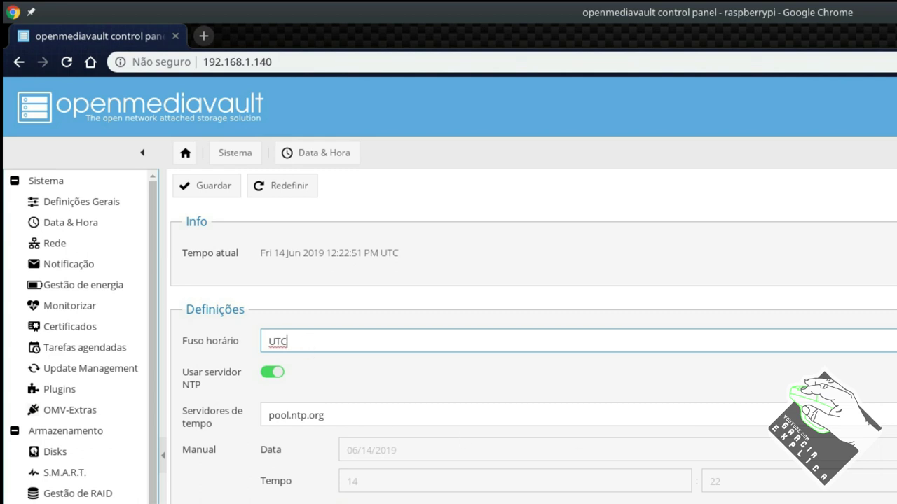
key(Down)
key(Down)
key(Down)
key(Down)
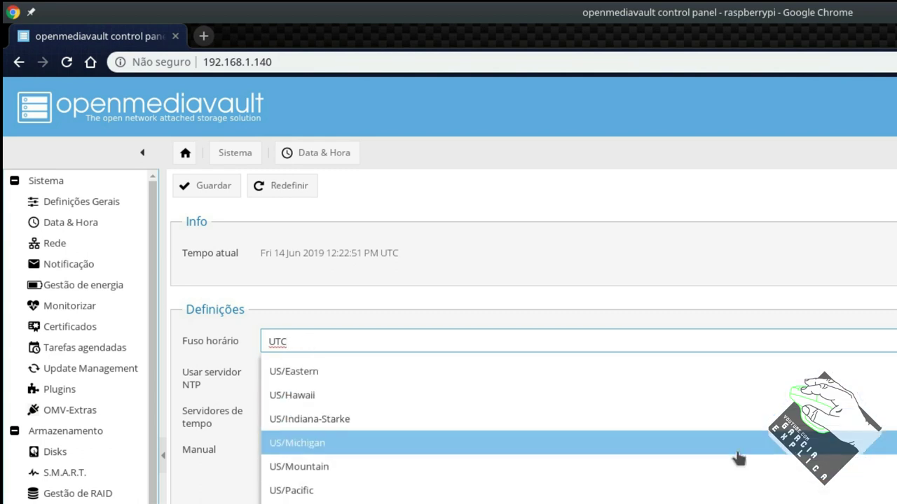
scroll(716, 464, down, 2)
scroll(714, 475, up, 5)
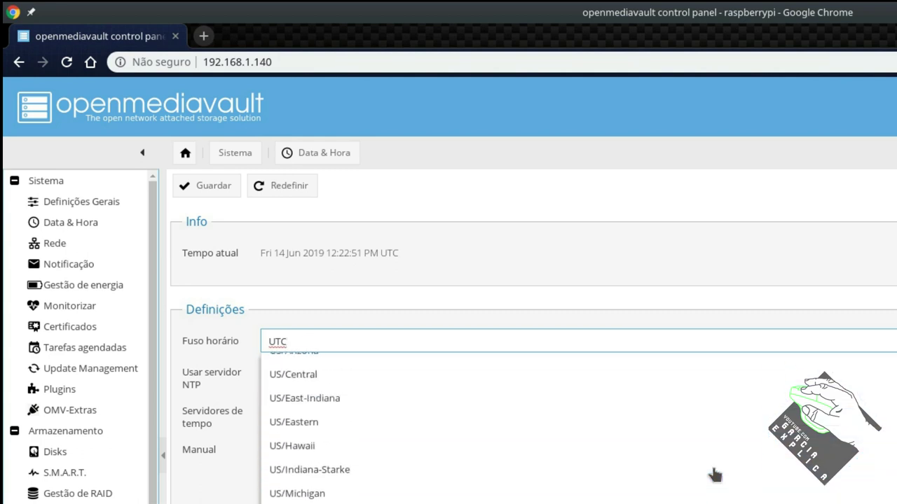
scroll(714, 475, down, 1)
scroll(715, 475, down, 3)
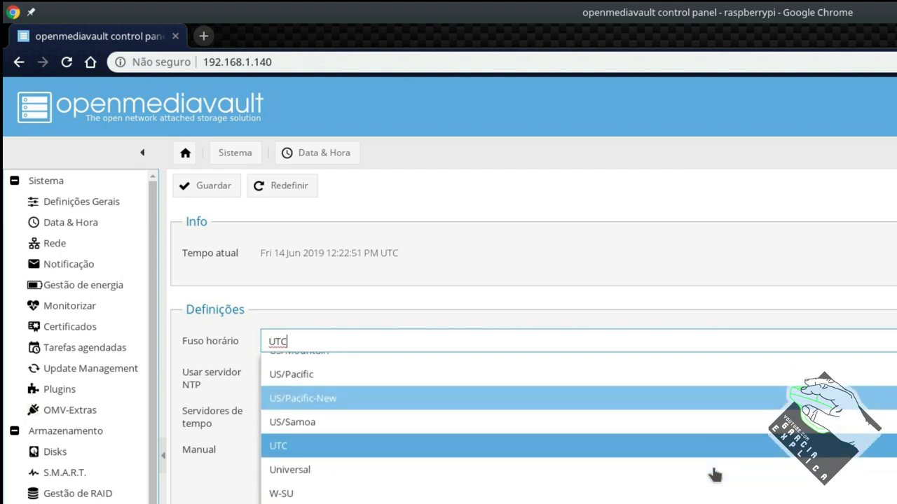
scroll(714, 475, up, 1)
scroll(714, 475, up, 3)
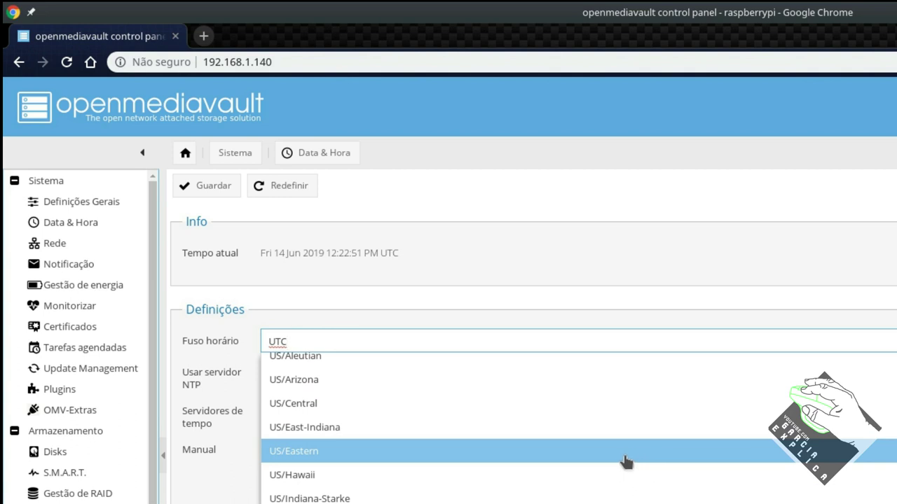
scroll(580, 464, up, 2)
scroll(580, 464, up, 2)
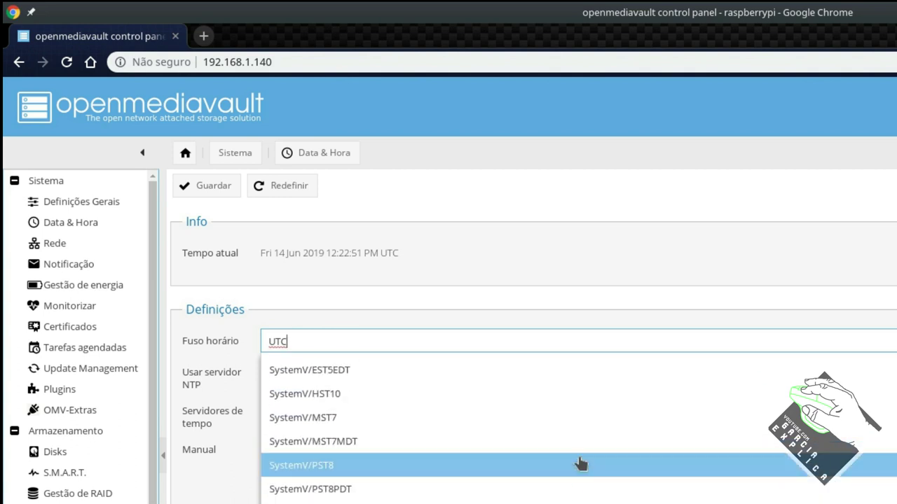
scroll(580, 464, up, 6)
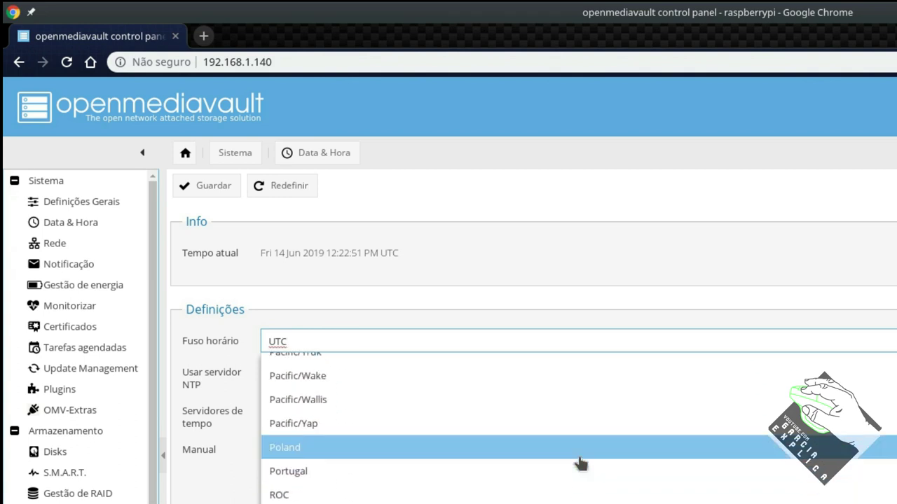
scroll(581, 463, up, 1)
scroll(580, 463, up, 6)
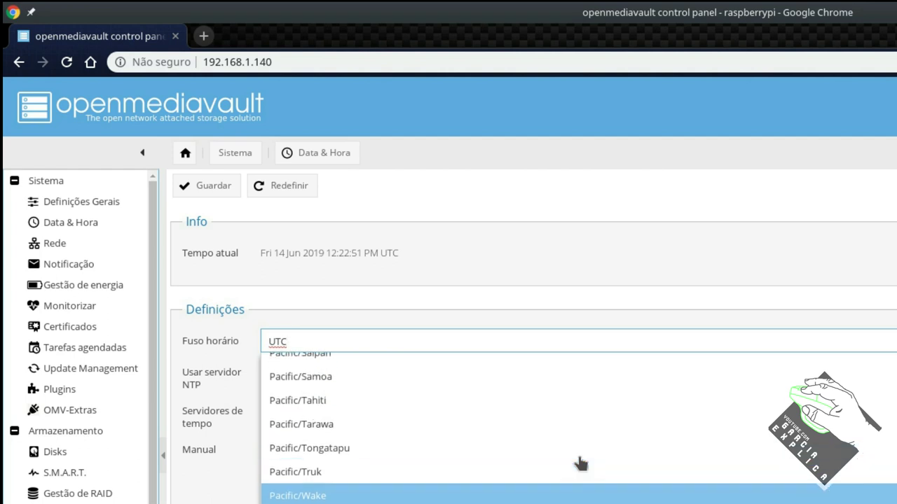
scroll(580, 463, up, 4)
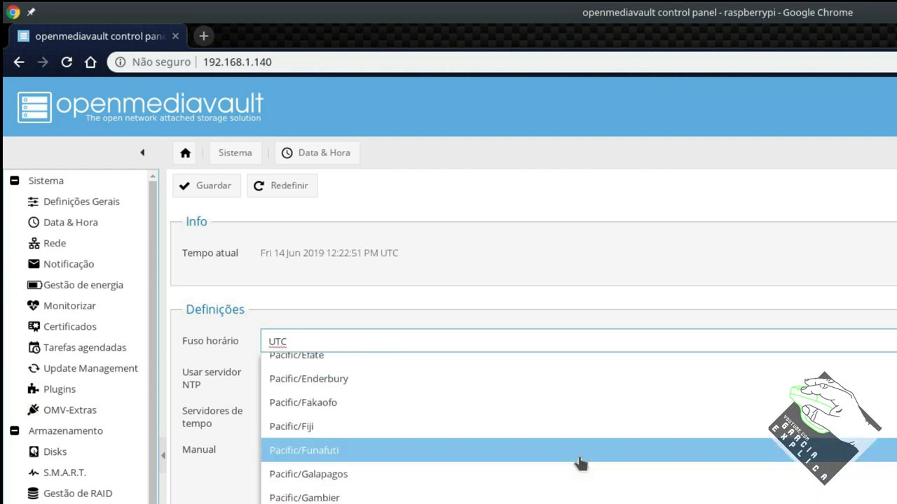
scroll(580, 464, up, 5)
scroll(580, 464, down, 1)
scroll(581, 464, down, 1)
scroll(581, 464, up, 6)
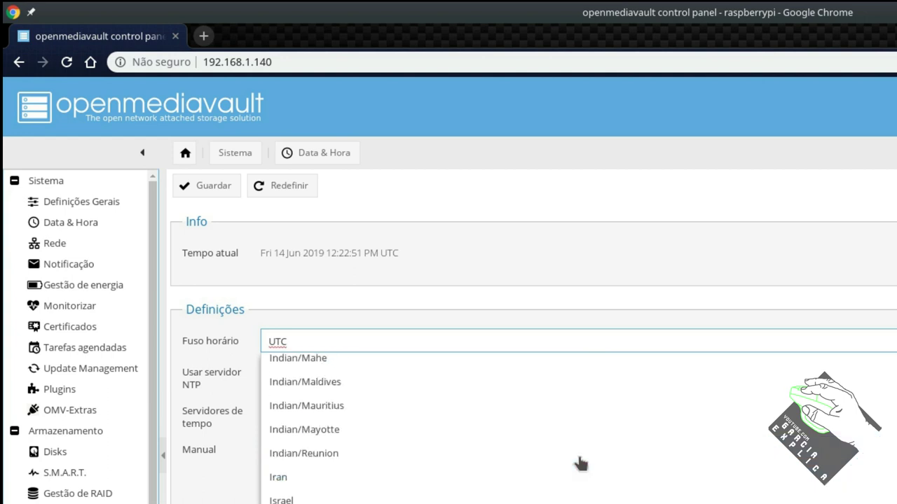
scroll(581, 464, up, 2)
text(H)
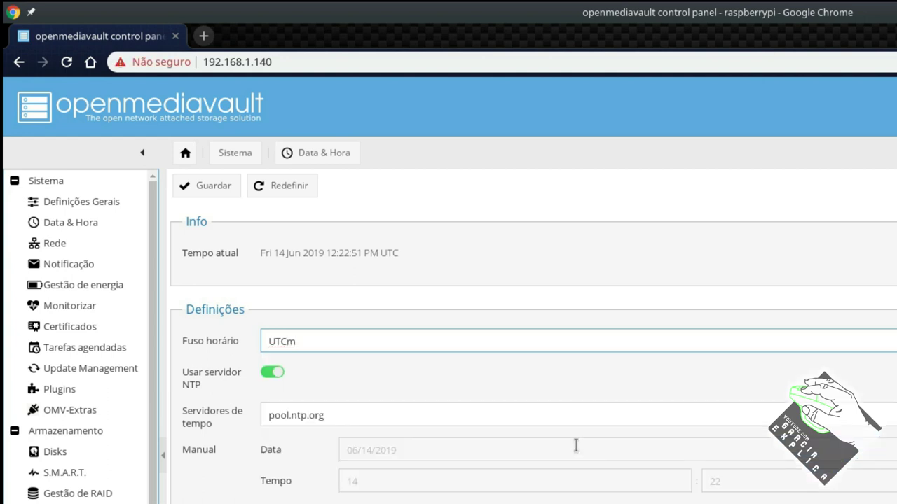
key(BackSpace)
key(BackSpace)
key(BackSpace)
key(BackSpace)
text(M)
scroll(722, 466, down, 2)
scroll(721, 466, down, 1)
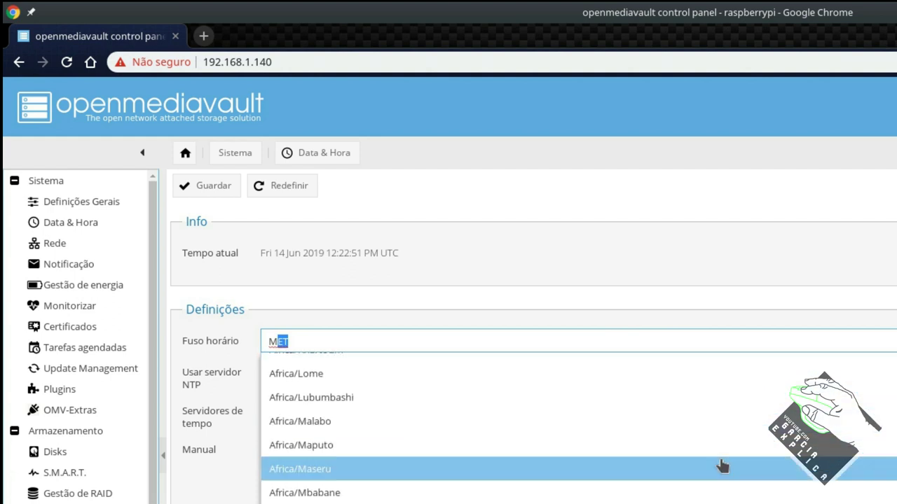
text(ad)
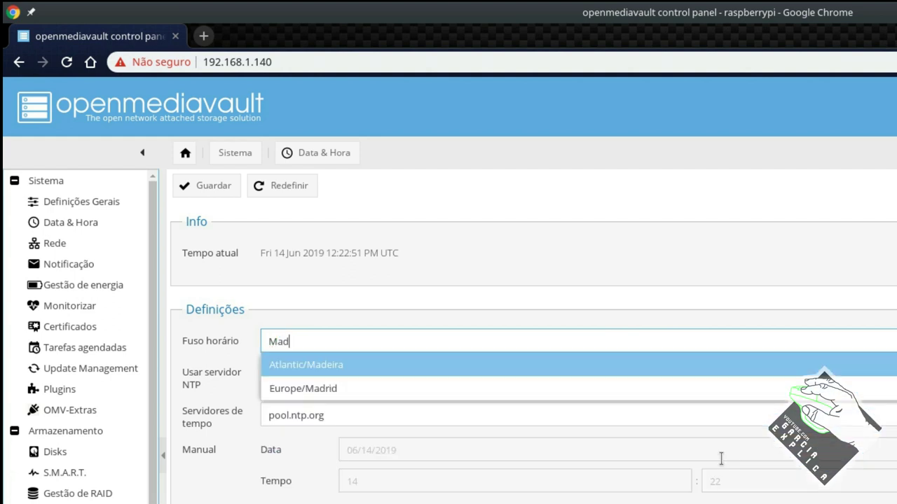
click(382, 392)
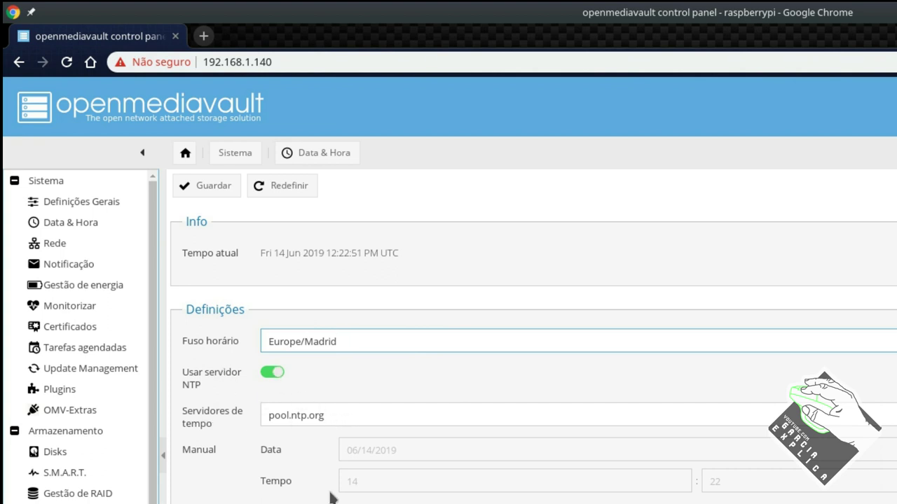
Toggle NTP synchronisation off and back on, leaving it enabled
drag(330, 342, 272, 372)
click(273, 374)
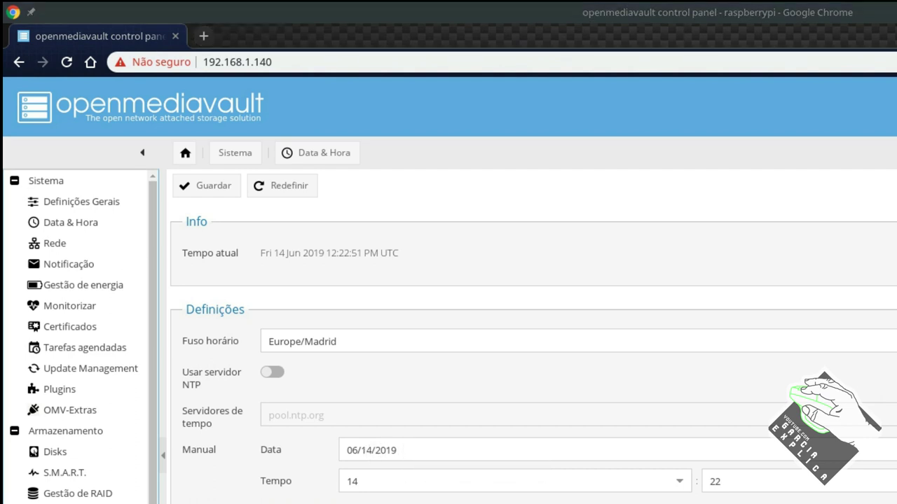
click(354, 449)
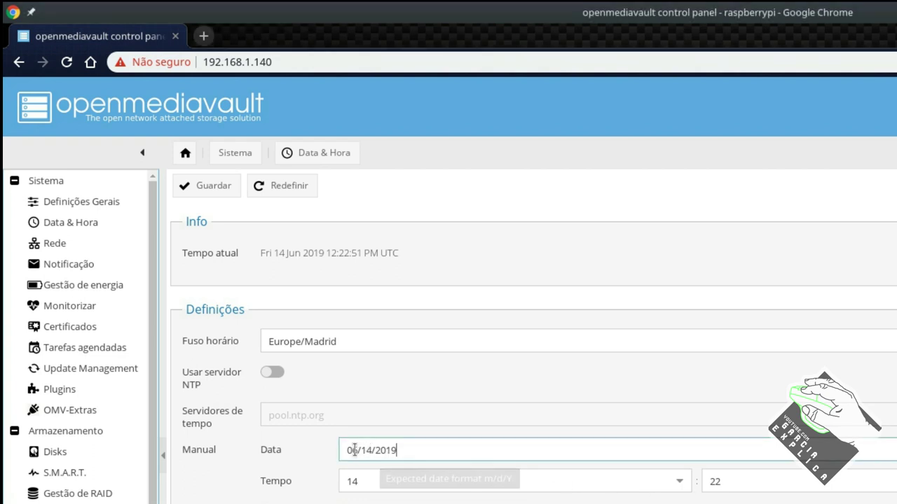
click(271, 373)
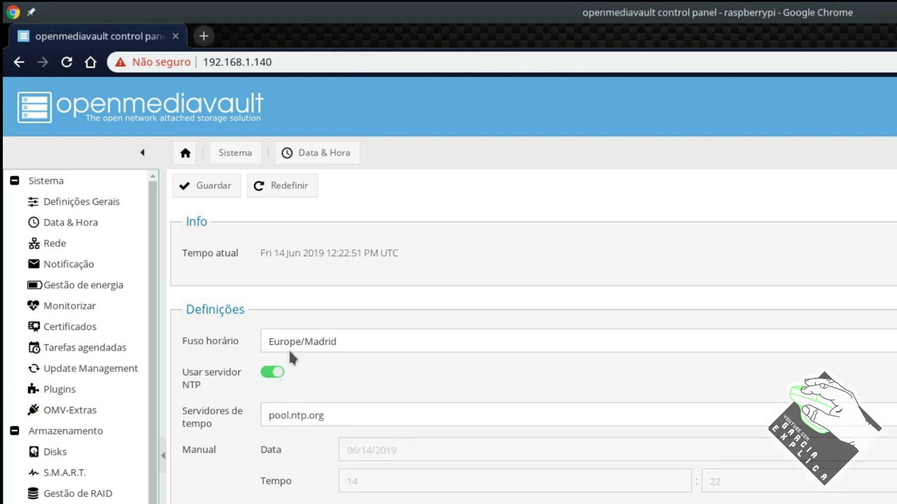
Save the date and time settings and apply the pending configuration changes
click(217, 189)
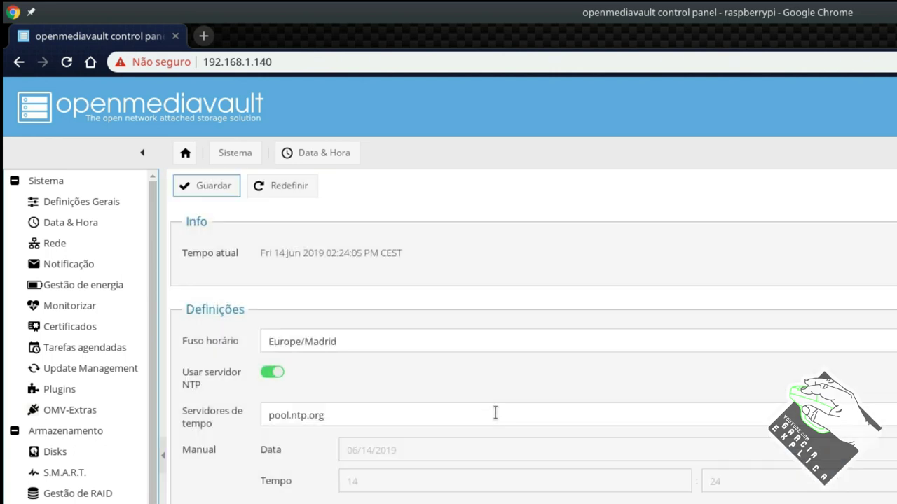
click(890, 190)
click(688, 466)
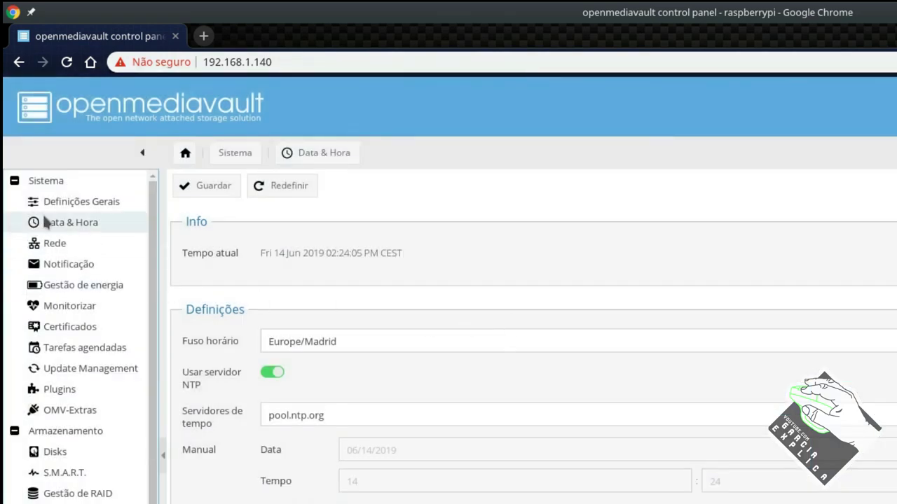
In General Settings, enter and confirm a new web administration password, then save it
click(49, 201)
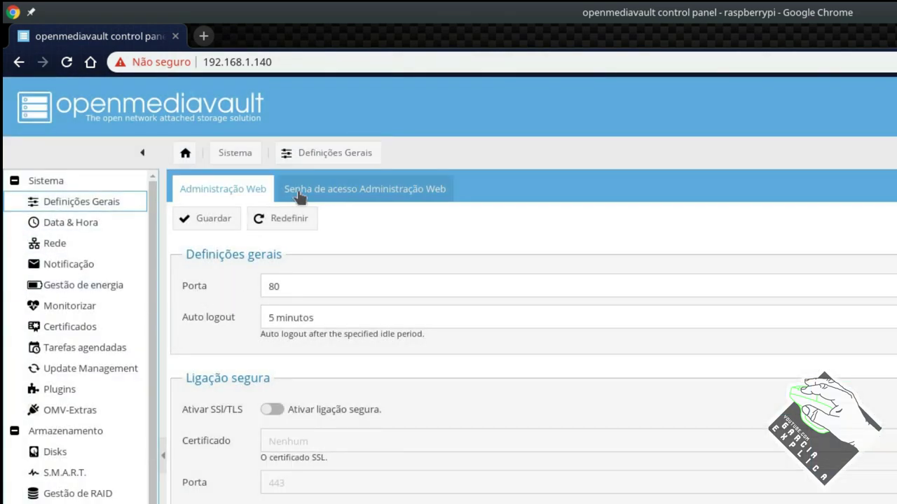
click(300, 202)
click(253, 253)
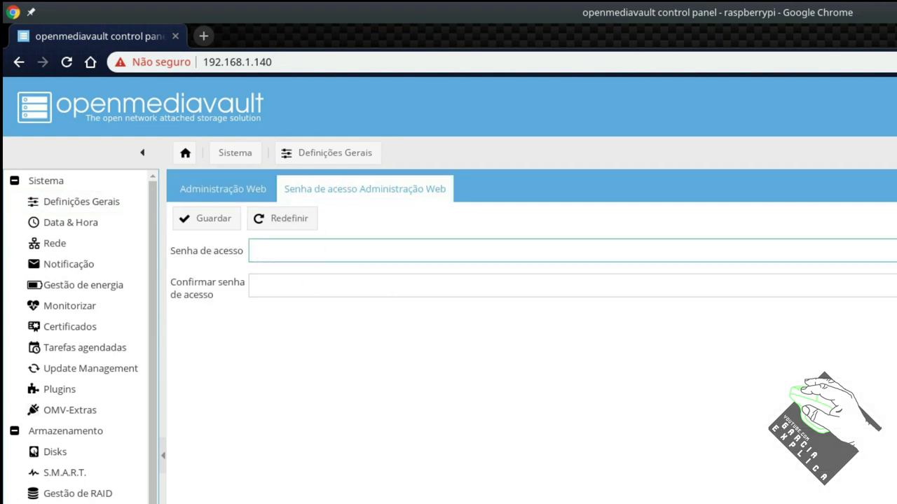
text(•••••••••)
key(Tab)
text(••••••••)
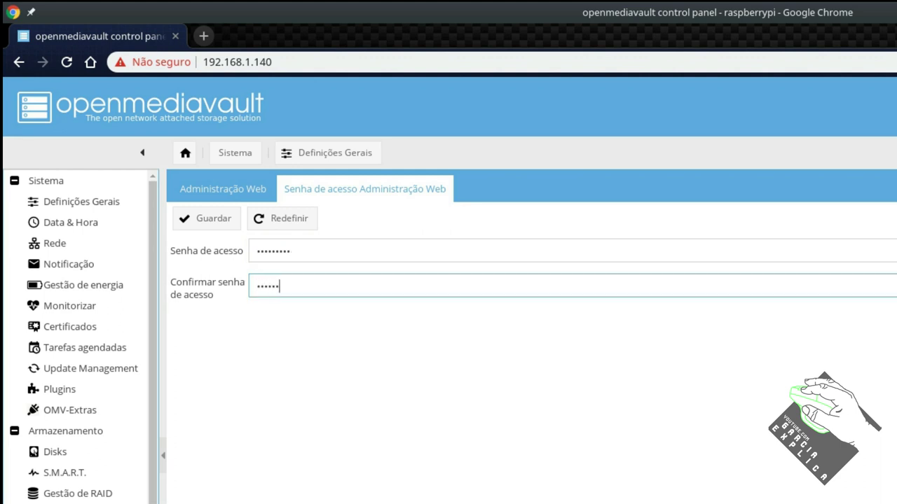
text(•)
click(201, 219)
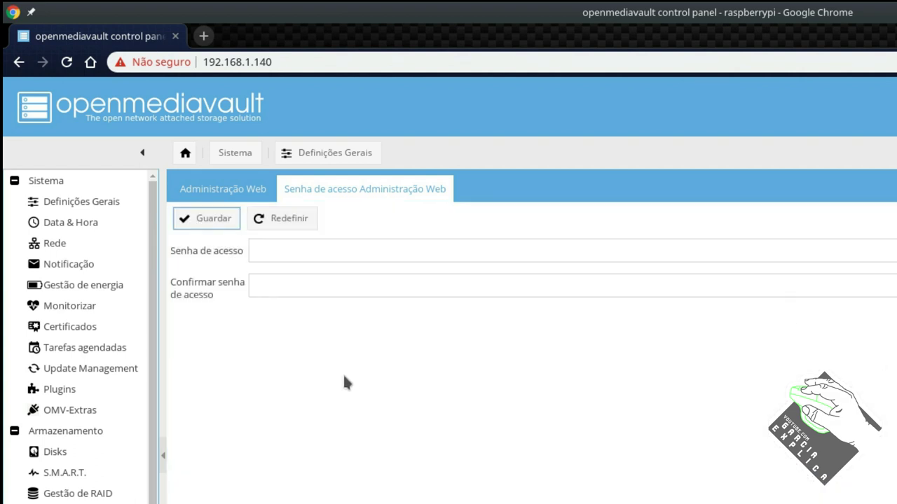
scroll(154, 403, down, 1)
scroll(154, 403, down, 5)
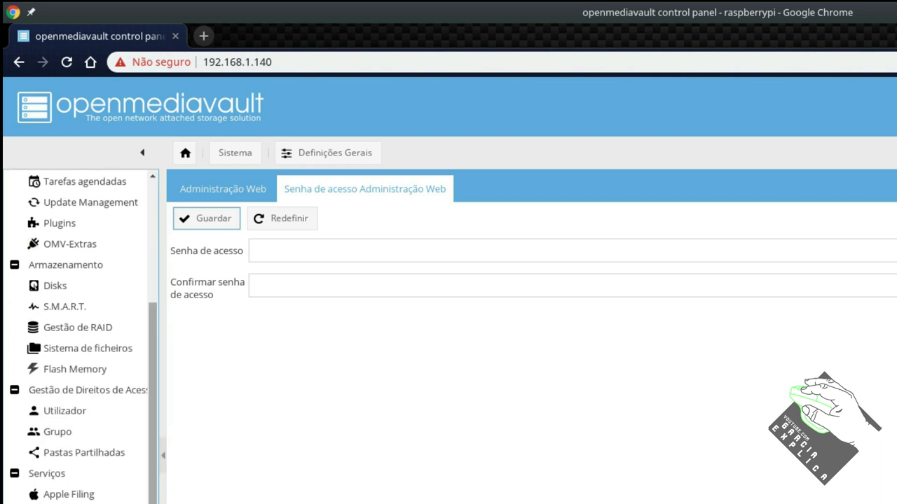
scroll(153, 420, down, 1)
scroll(161, 434, up, 6)
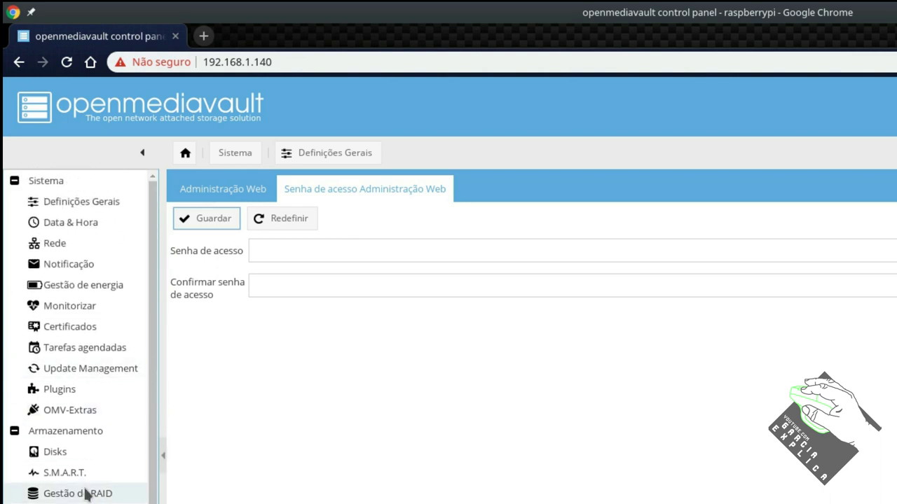
scroll(156, 425, down, 6)
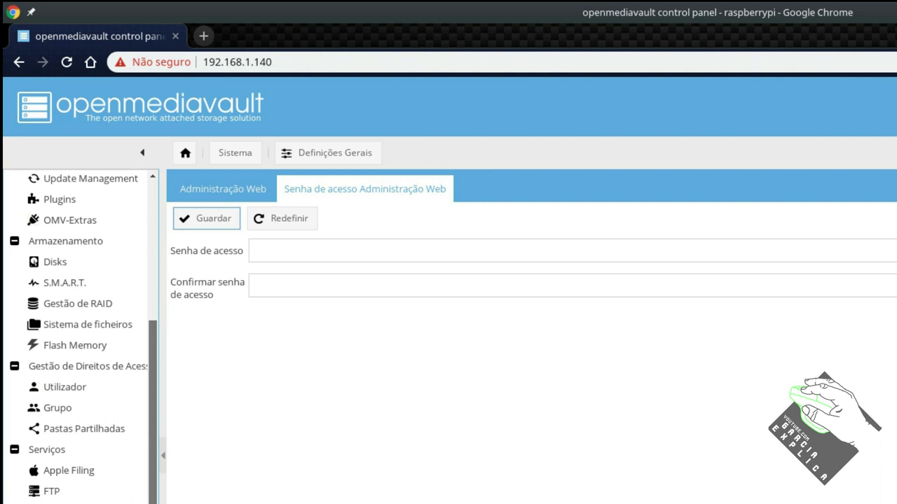
scroll(83, 334, up, 1)
scroll(84, 334, up, 6)
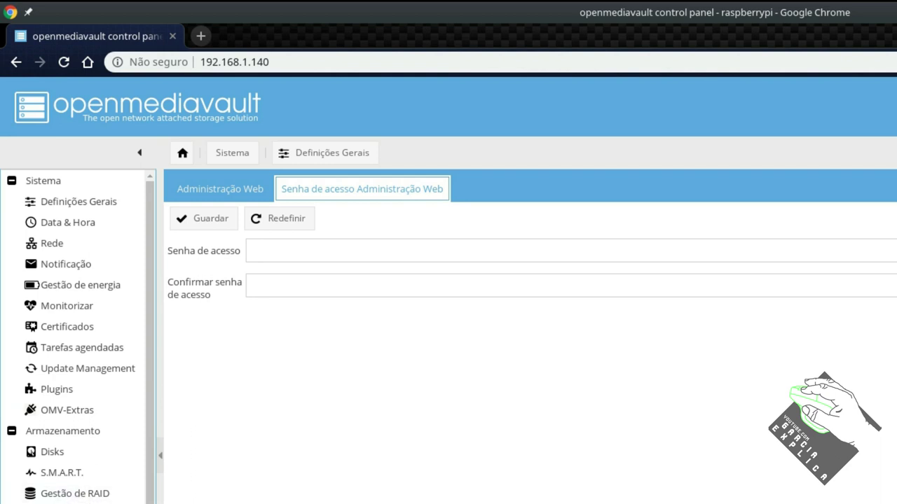
scroll(77, 337, down, 3)
scroll(77, 336, up, 3)
Quick-wipe the DT 100 G2 disk /dev/sdb, then show the Sistema de ficheiros list
click(56, 454)
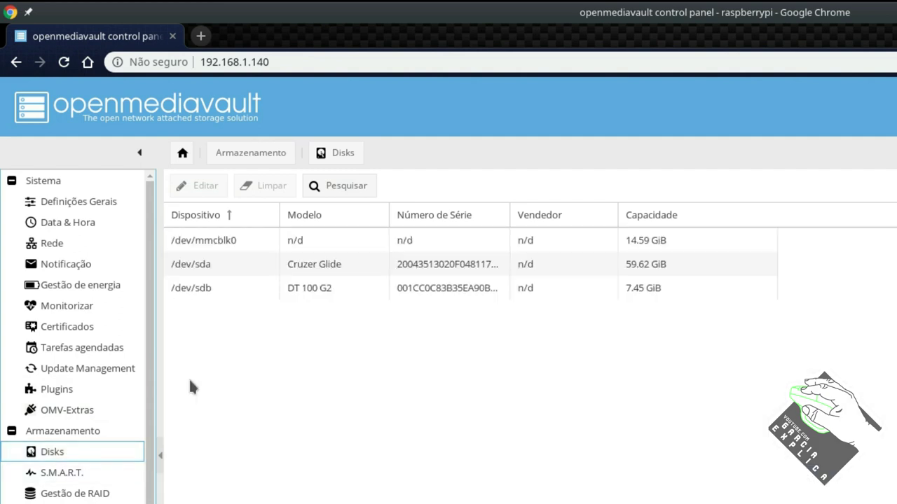
click(271, 284)
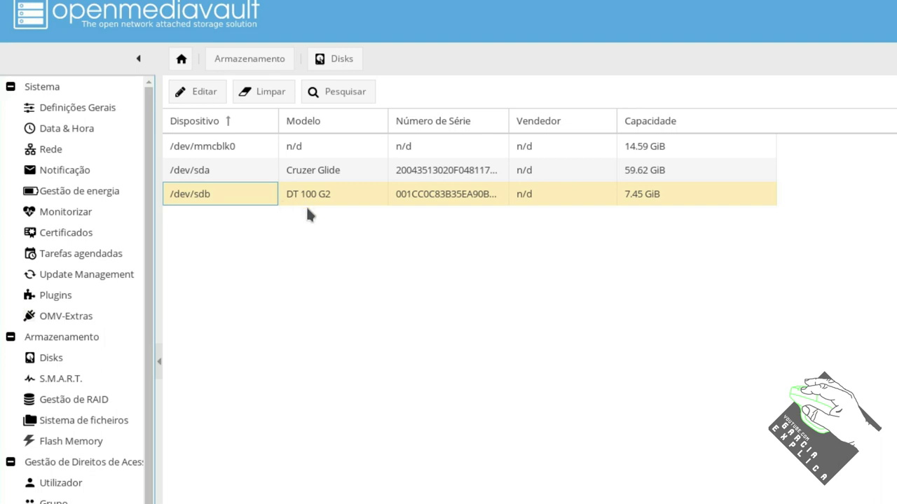
click(311, 194)
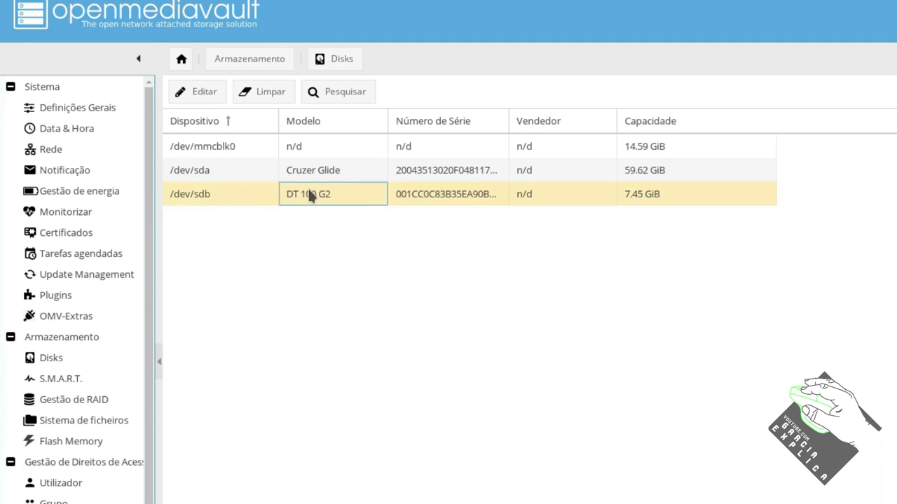
click(252, 193)
click(264, 95)
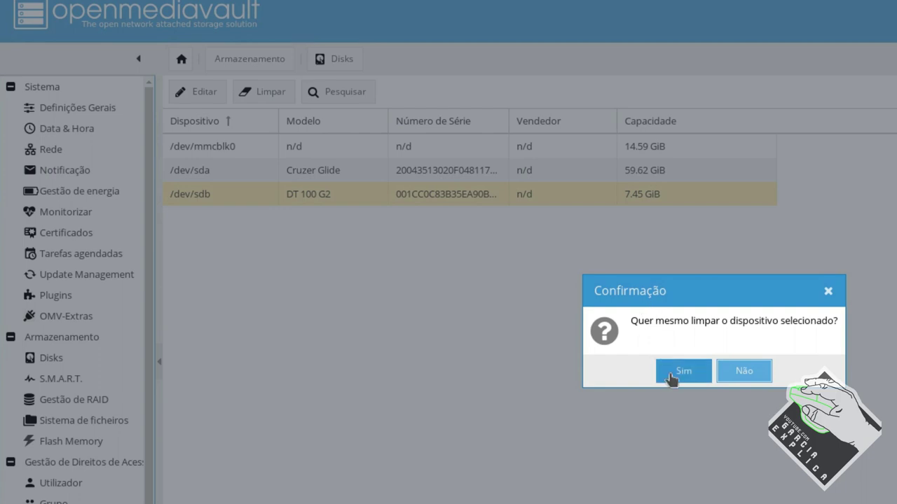
click(671, 375)
click(706, 373)
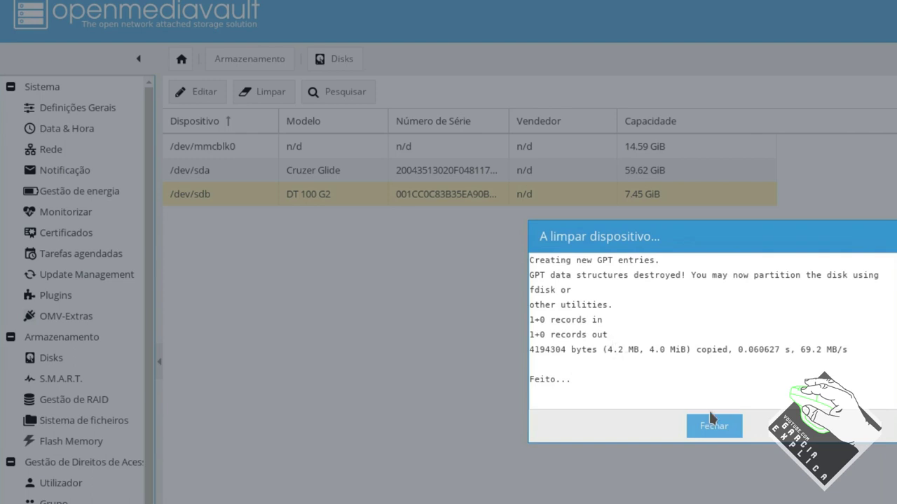
click(711, 428)
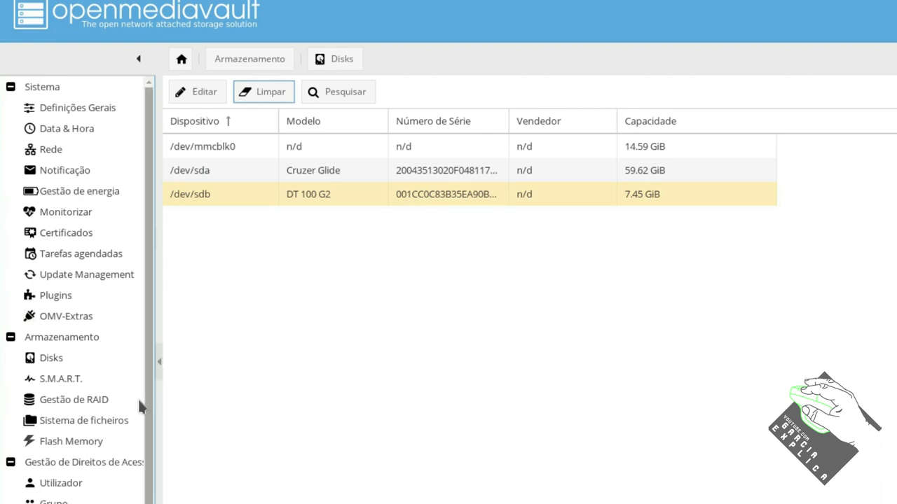
click(105, 423)
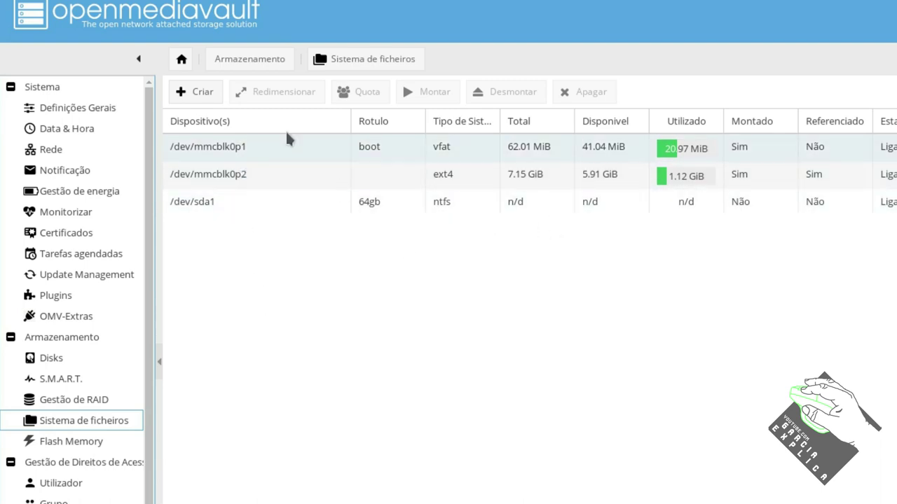
Format DT 100 G2 [/dev/sdb] as EXT4 with label 'storage', confirming and closing the log
click(200, 93)
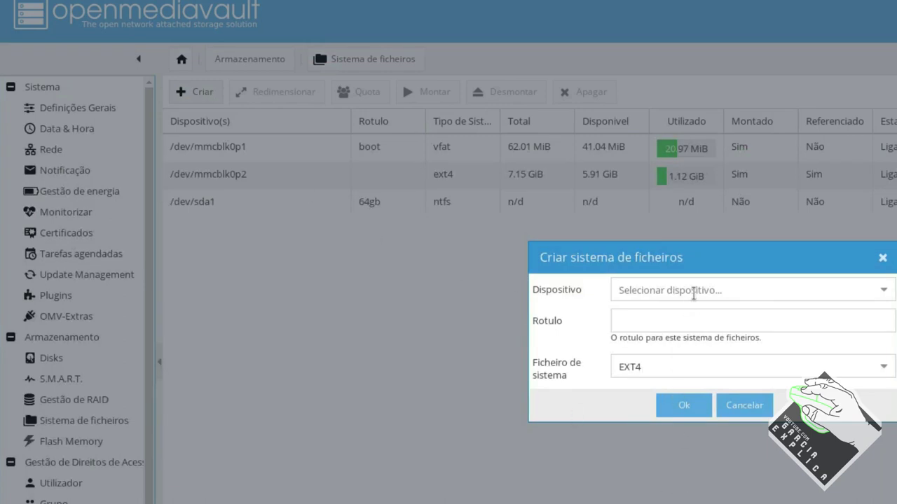
click(727, 292)
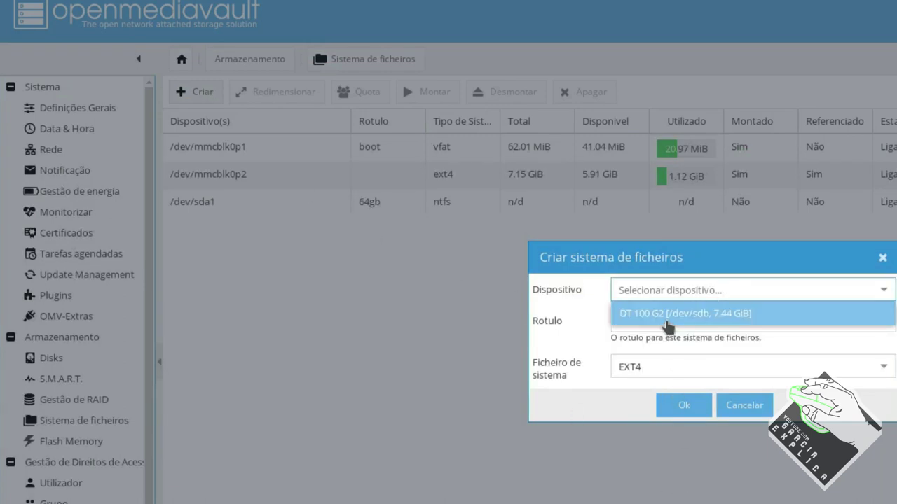
click(668, 327)
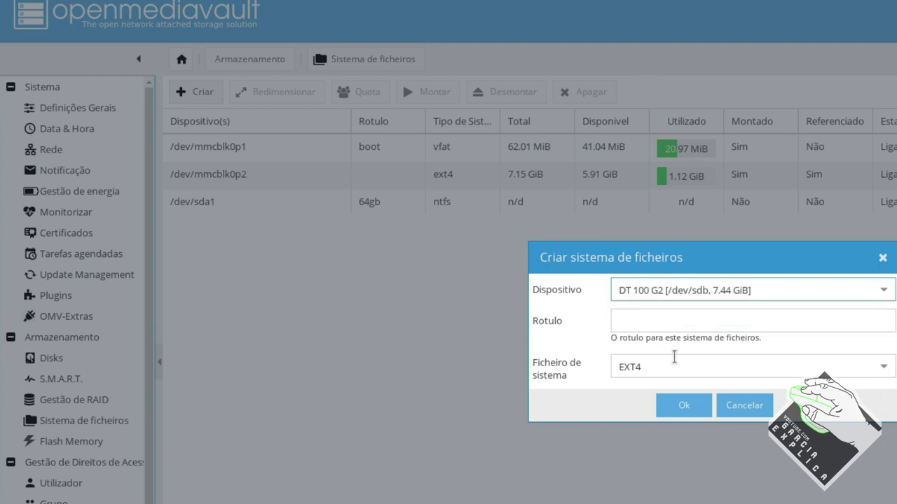
click(660, 365)
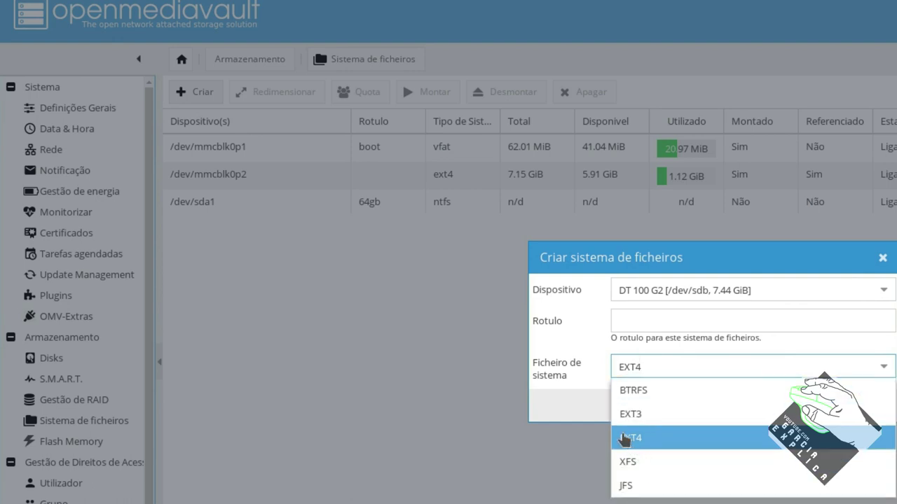
click(595, 410)
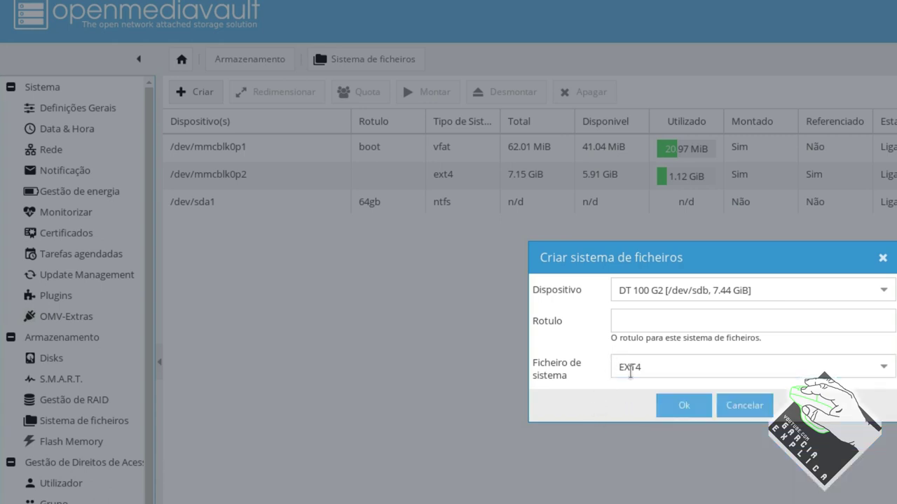
click(689, 321)
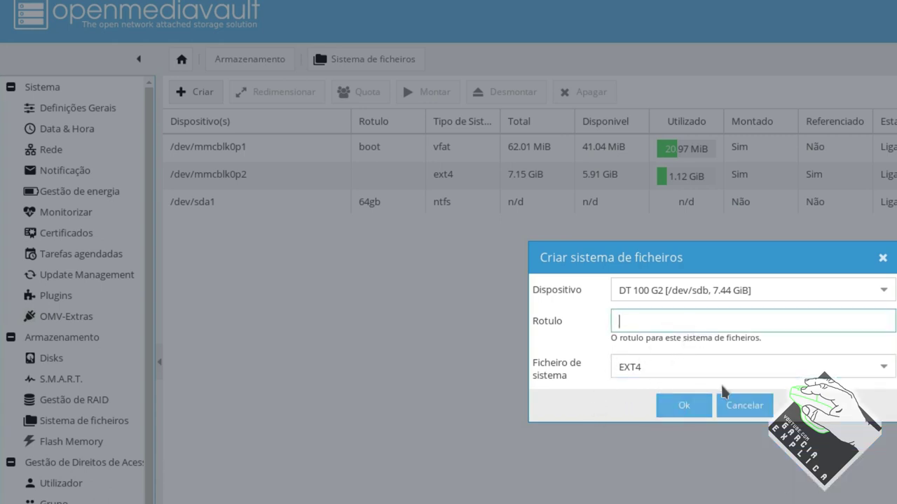
text(storage)
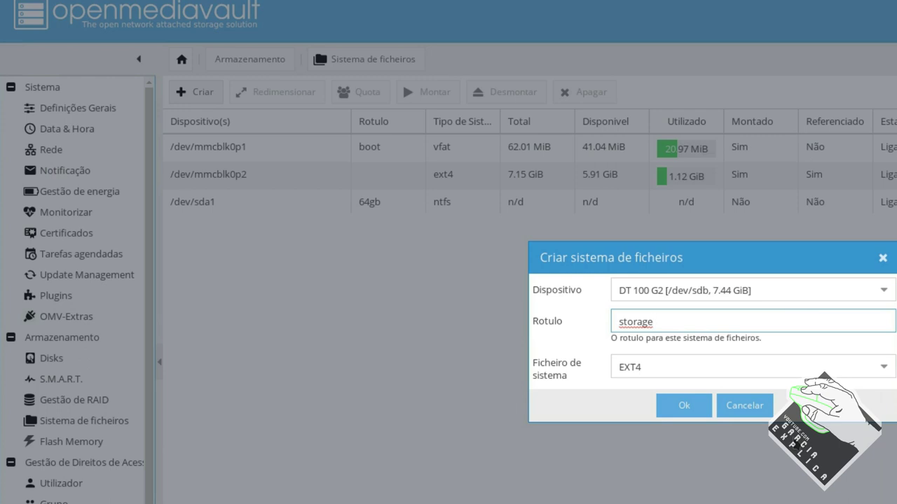
click(687, 408)
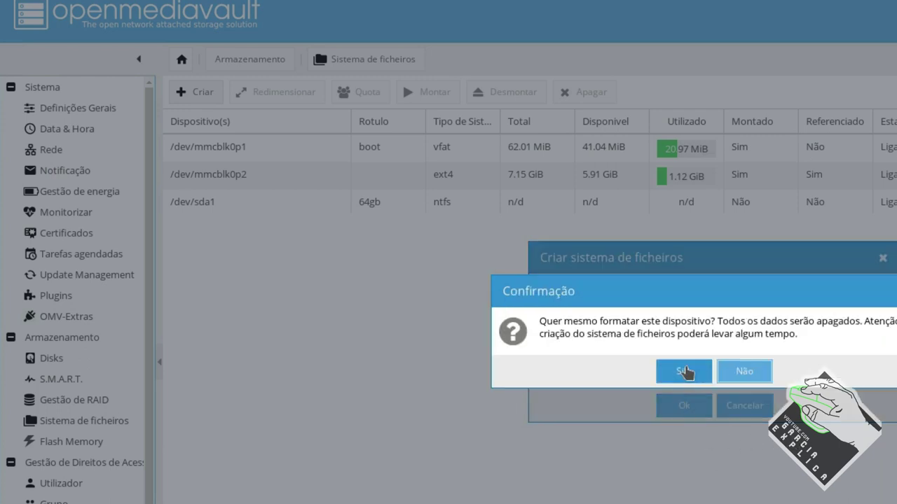
click(683, 371)
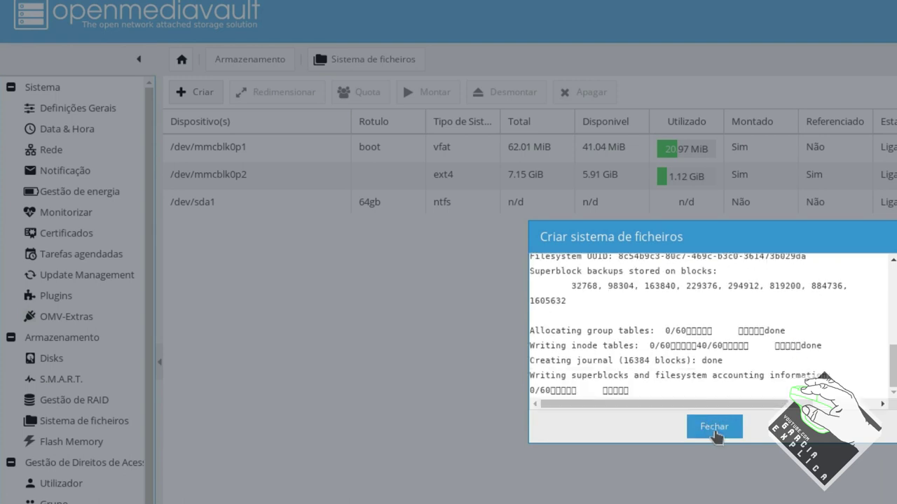
click(714, 427)
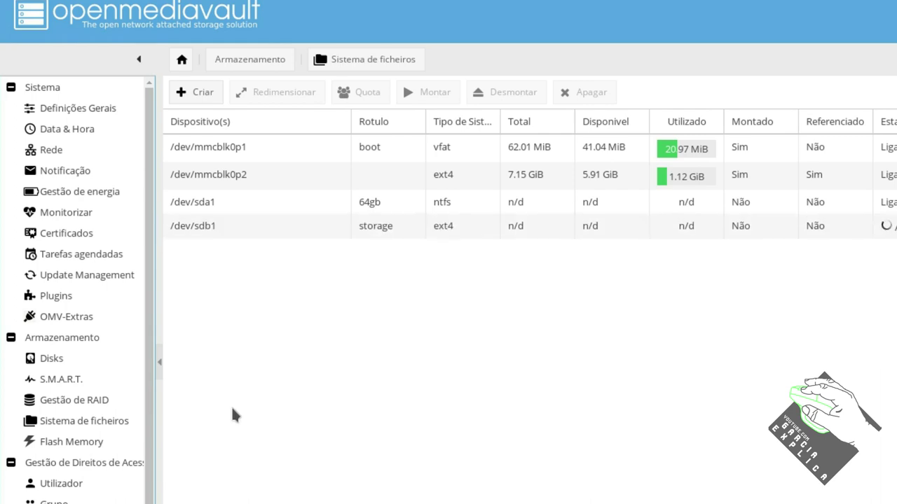
Check the listed partitions, ending with /dev/sdb1 (storage, ext4) selected
click(257, 234)
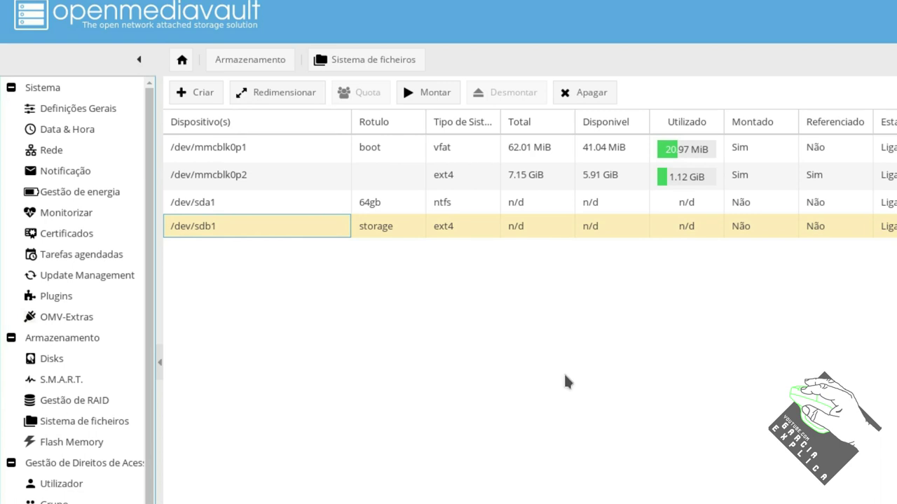
click(480, 231)
click(336, 231)
click(510, 202)
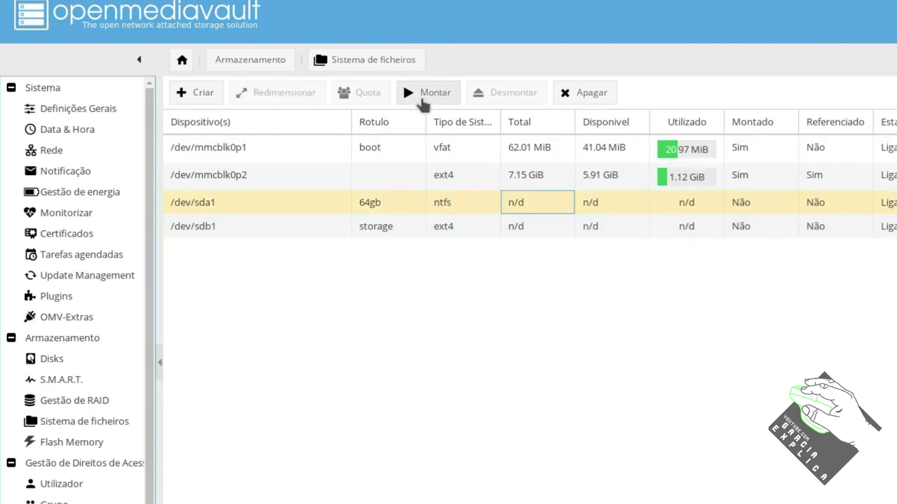
click(512, 179)
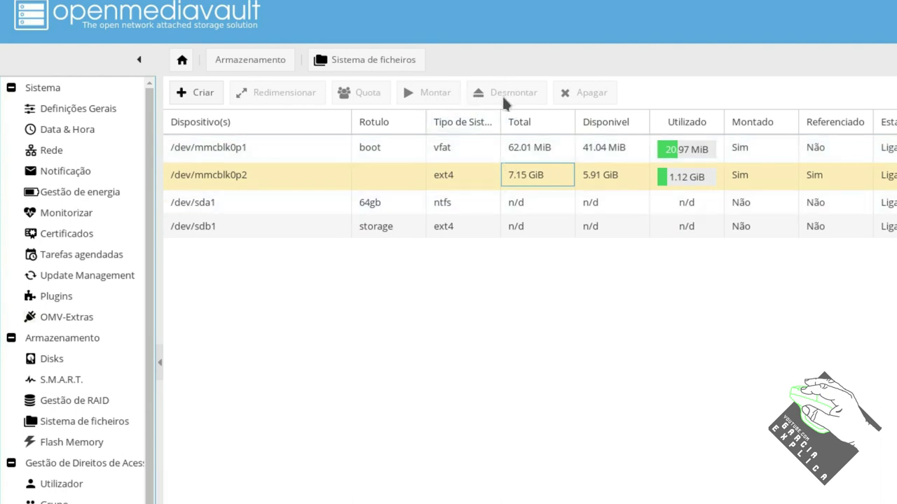
click(521, 154)
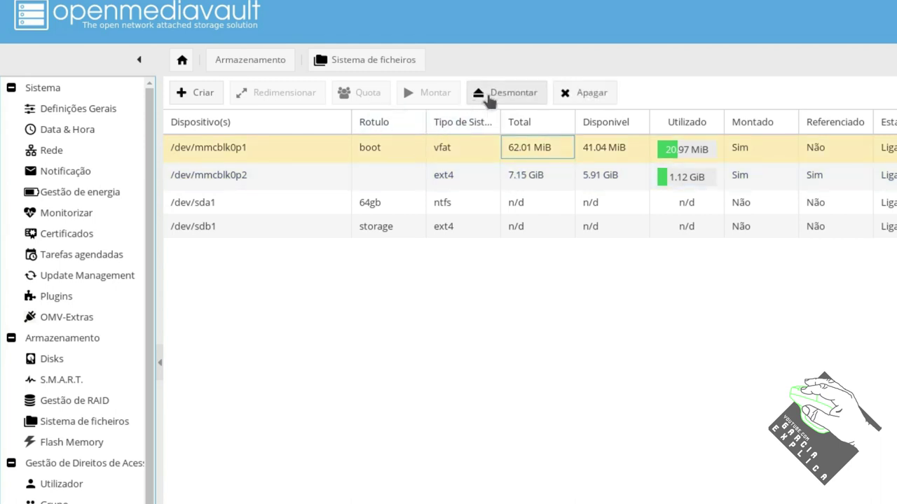
click(537, 175)
click(527, 228)
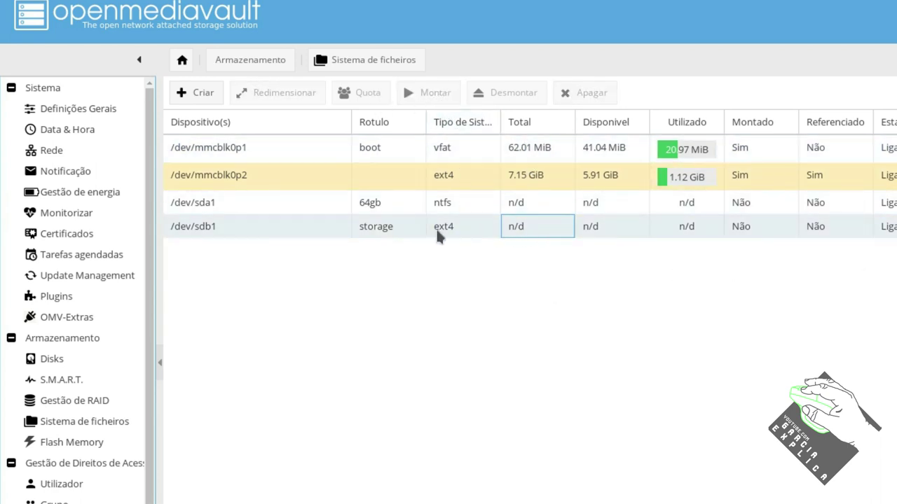
click(297, 231)
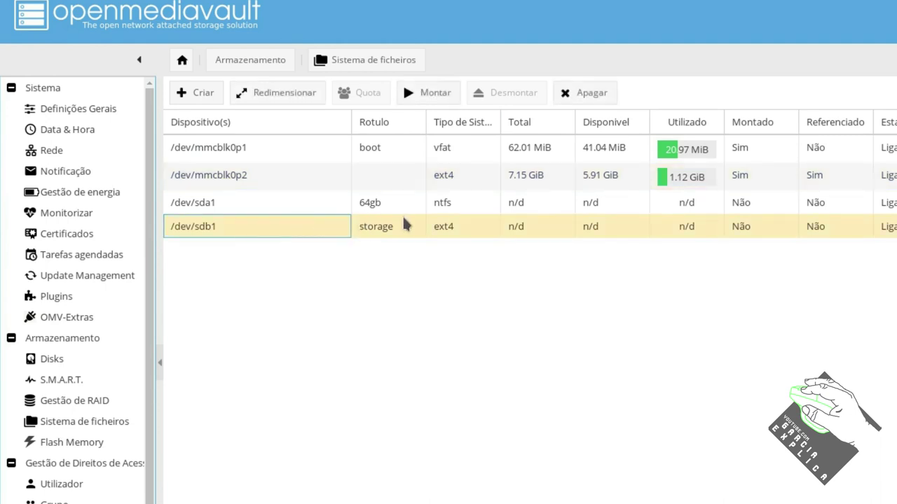
Mount the storage file system /dev/sdb1 and apply the configuration changes
click(428, 90)
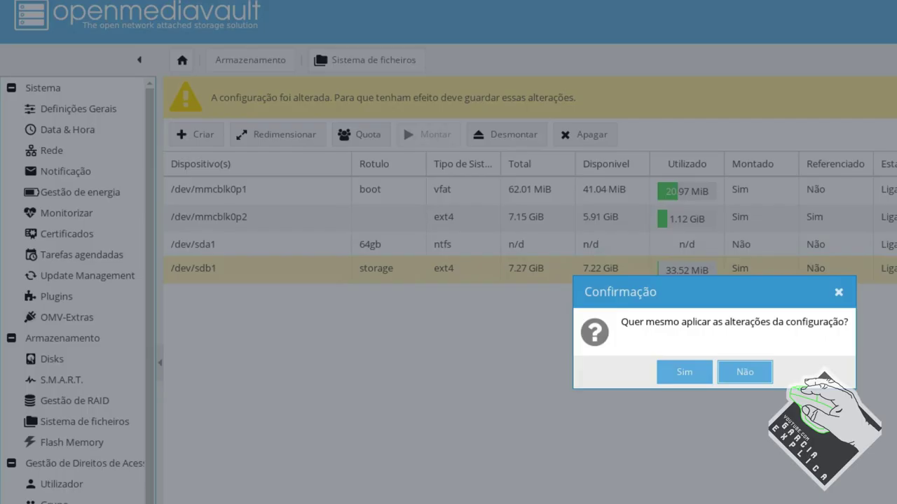
click(703, 374)
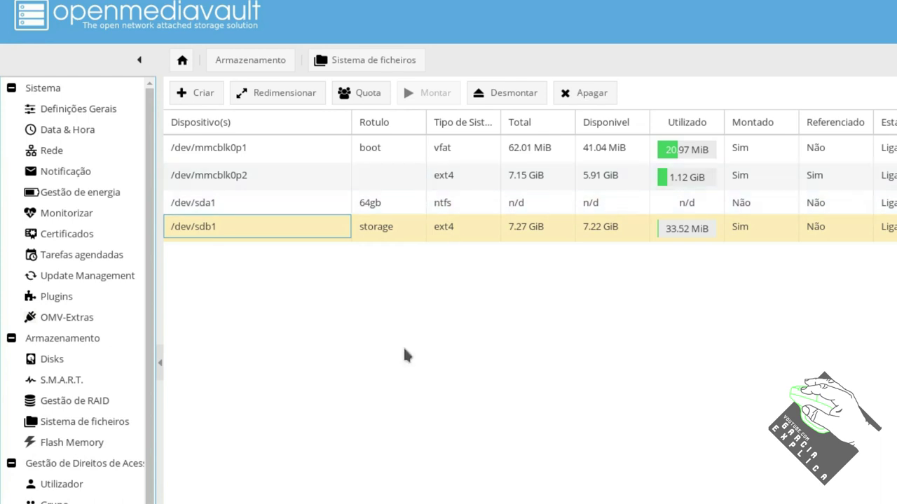
click(60, 487)
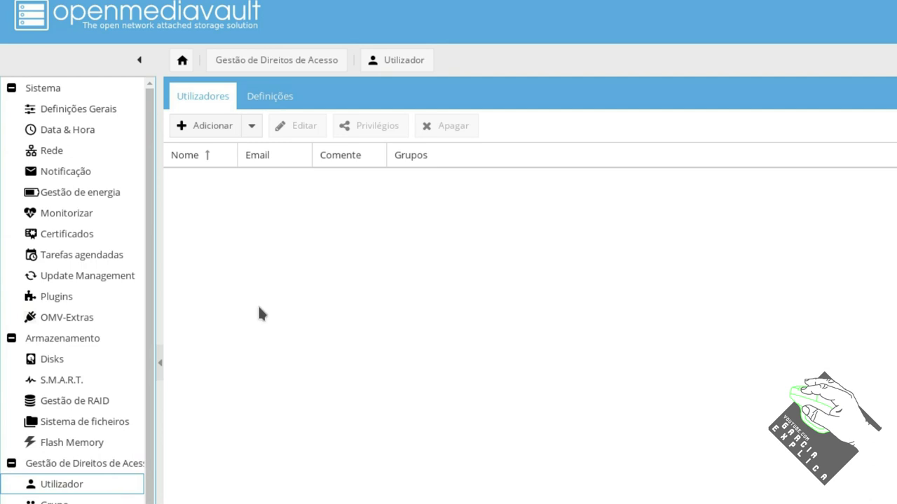
Start a new user account and enter its name and password
click(220, 133)
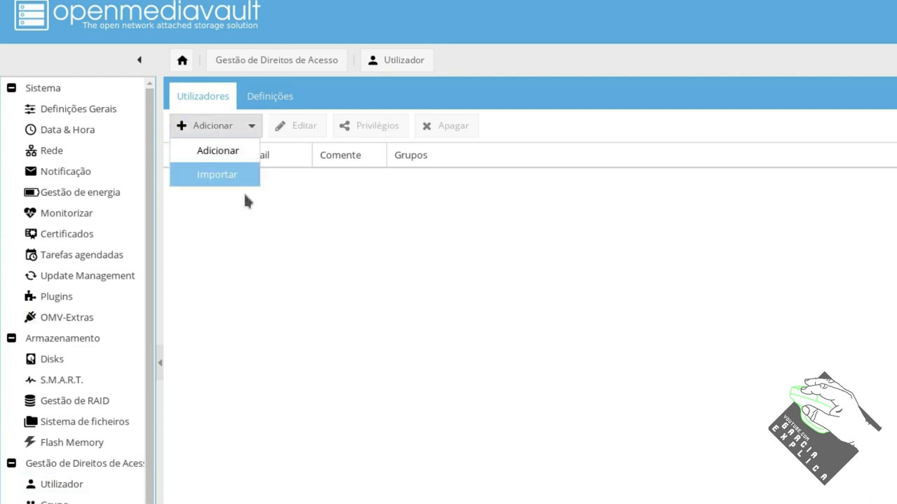
click(223, 131)
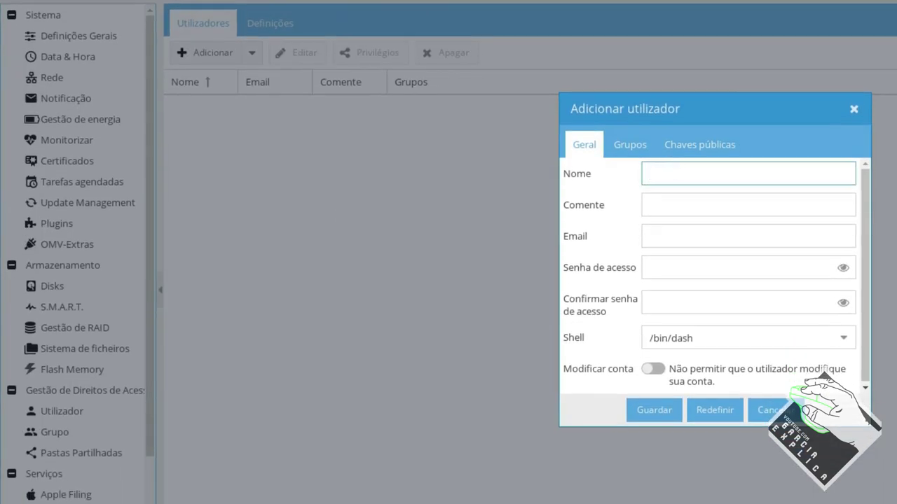
key(Tab)
key(Tab)
key(Tab)
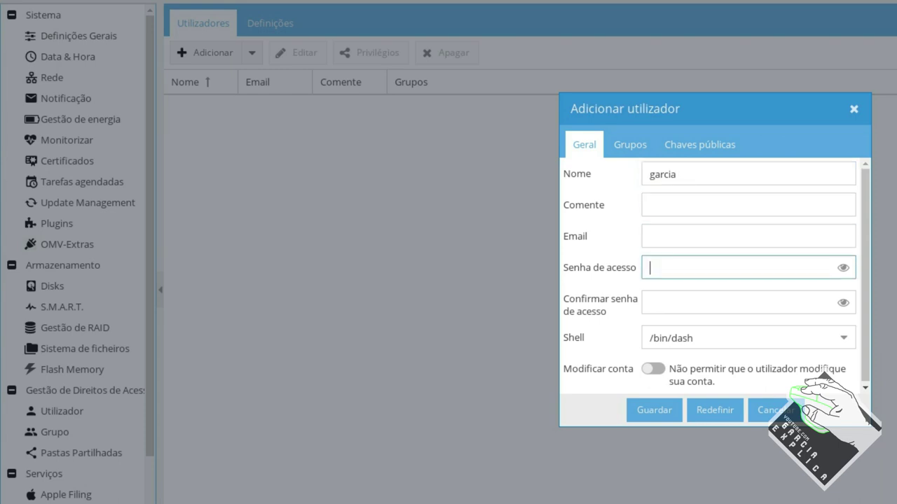
text(garcia)
key(Tab)
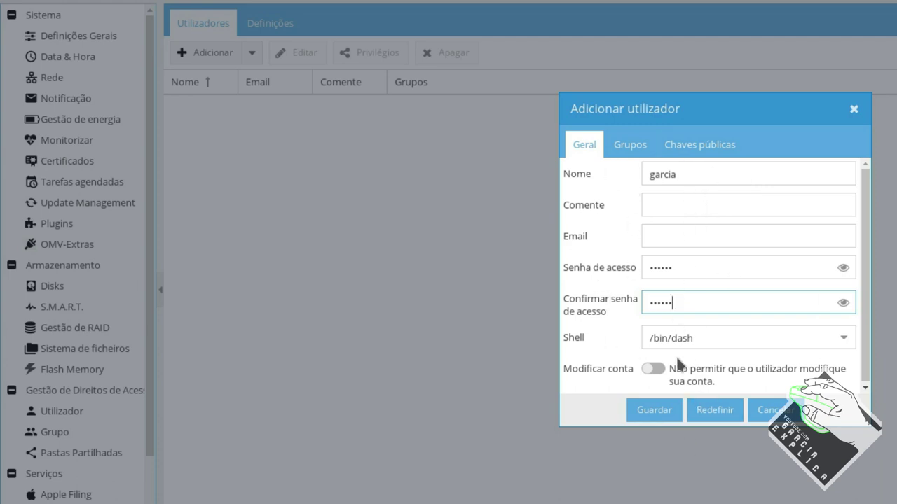
Add the new user to the adm group and save the account
click(633, 145)
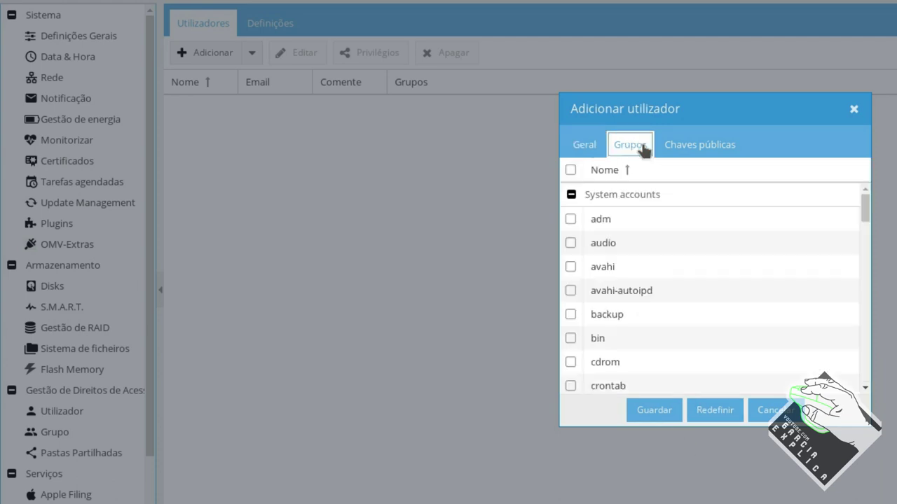
click(584, 145)
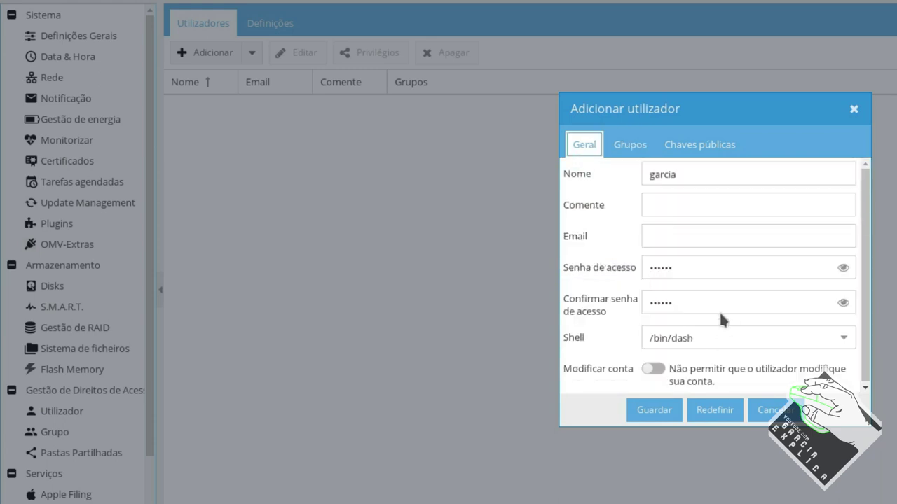
click(631, 145)
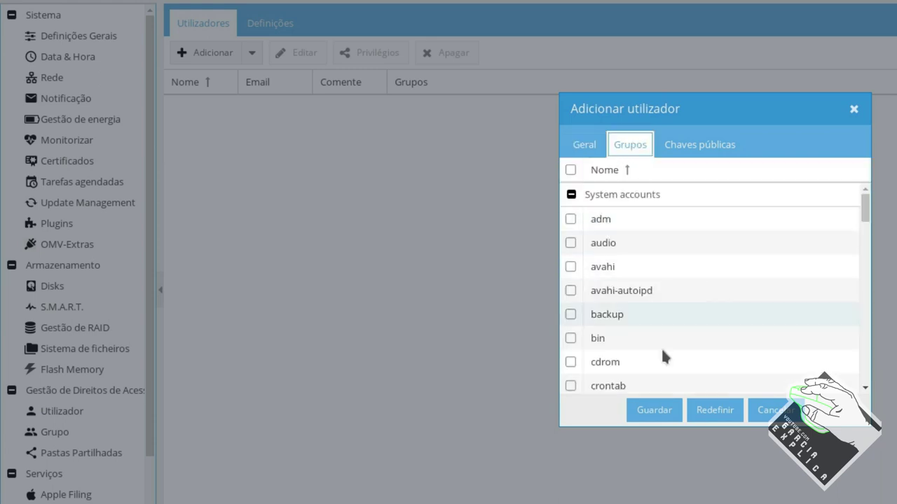
drag(863, 201, 831, 179)
click(571, 219)
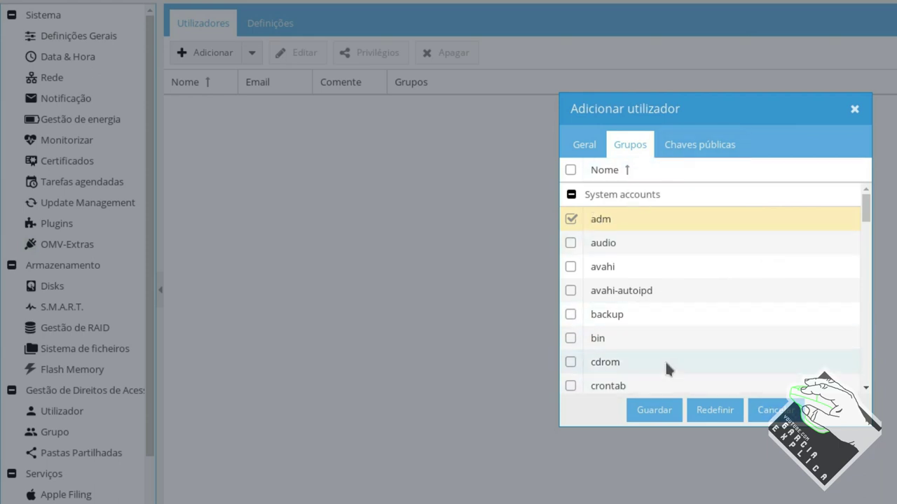
click(663, 408)
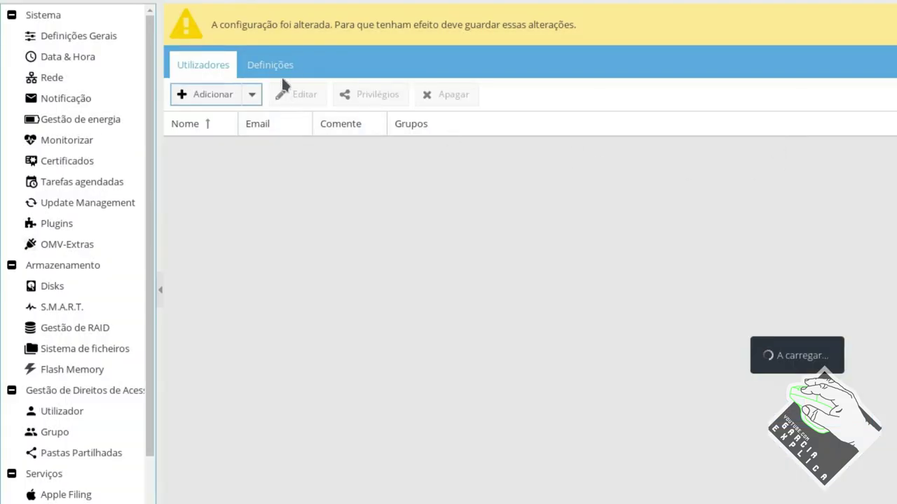
click(272, 66)
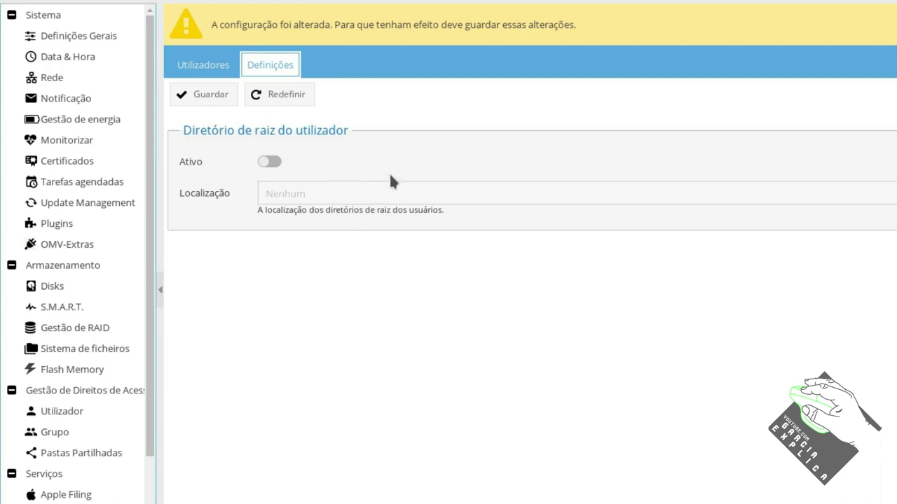
Select the new user, apply pending changes, and review its empty shared-folder privileges
click(205, 63)
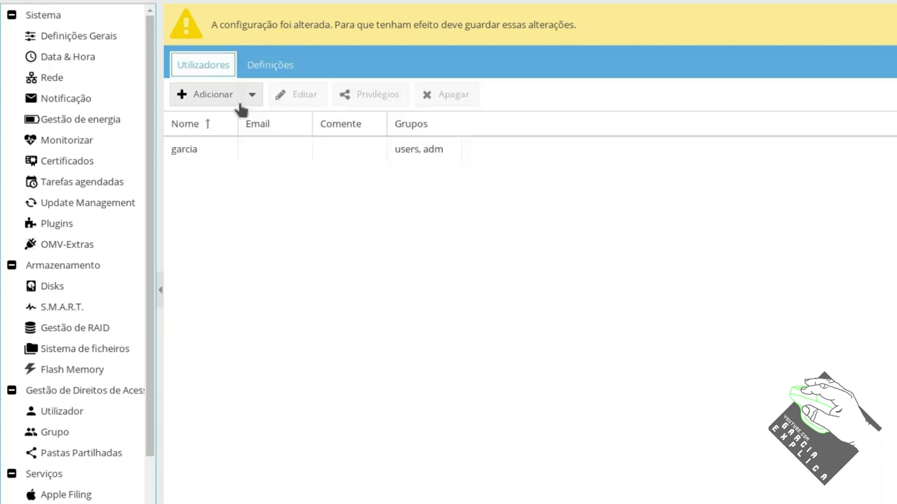
click(323, 150)
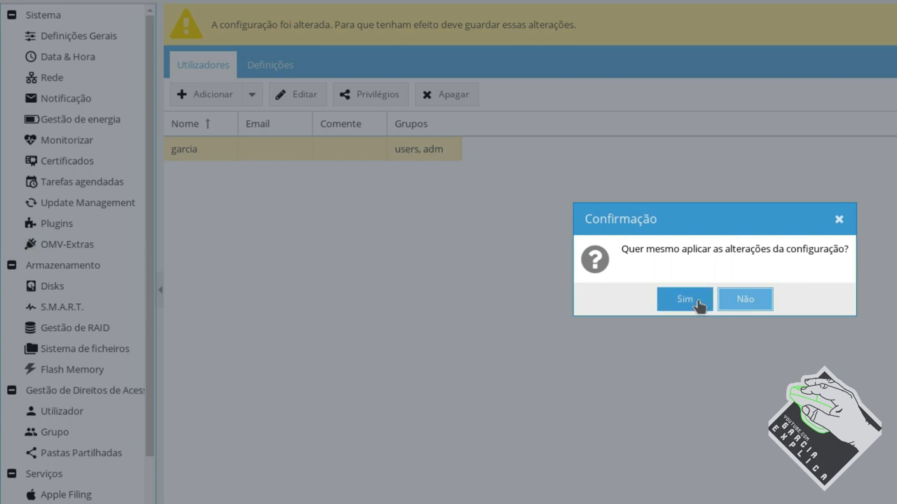
click(698, 302)
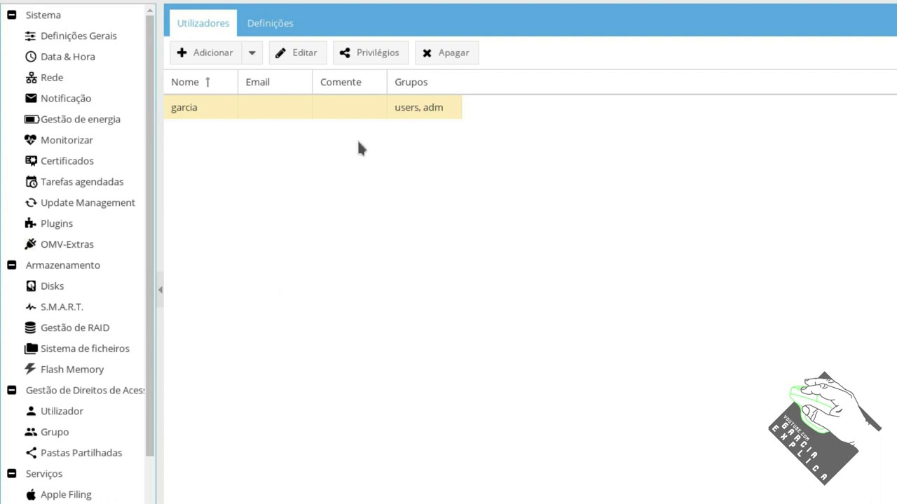
click(366, 57)
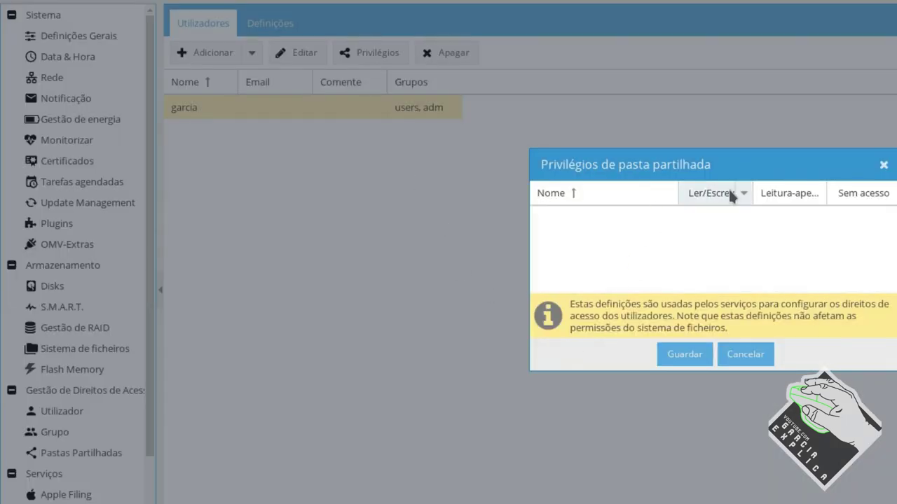
click(884, 167)
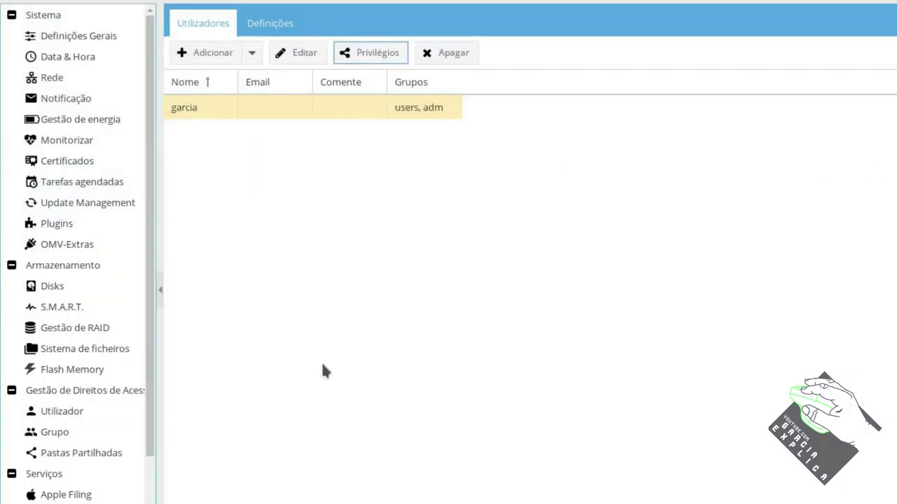
click(57, 432)
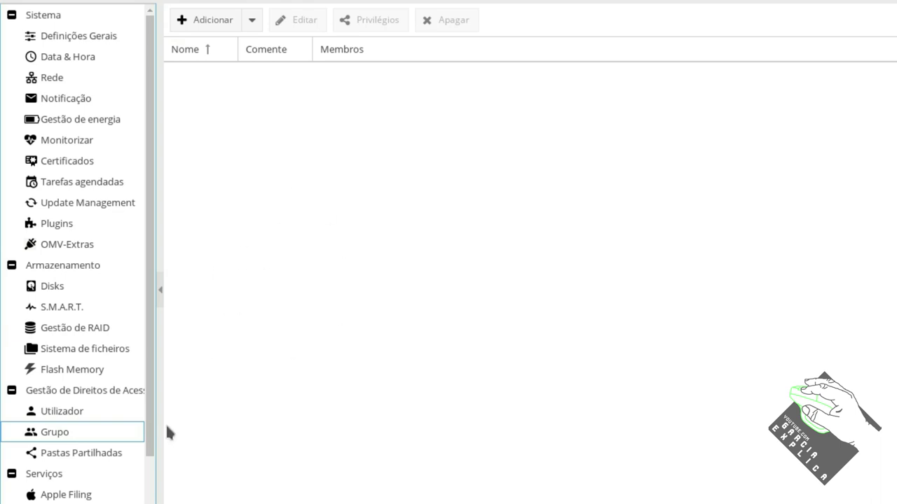
Add a shared folder 'guardar' on the storage device with path guardar/ and save it
click(68, 453)
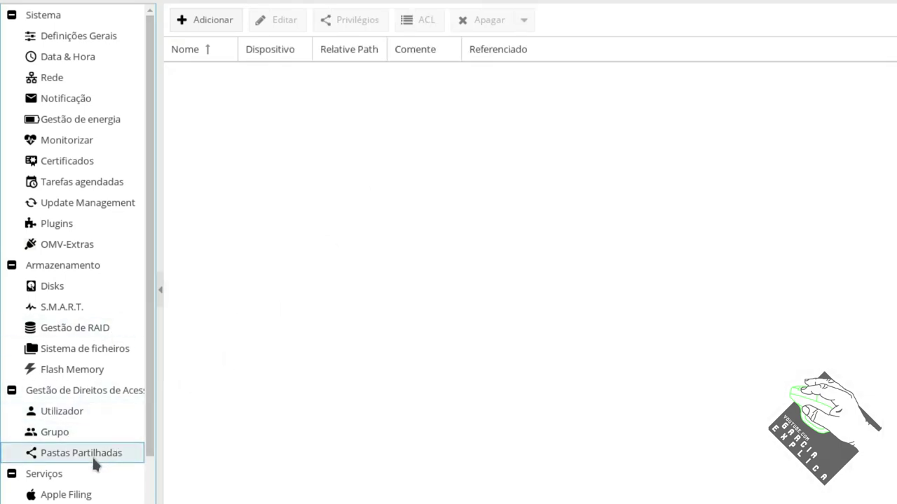
click(234, 28)
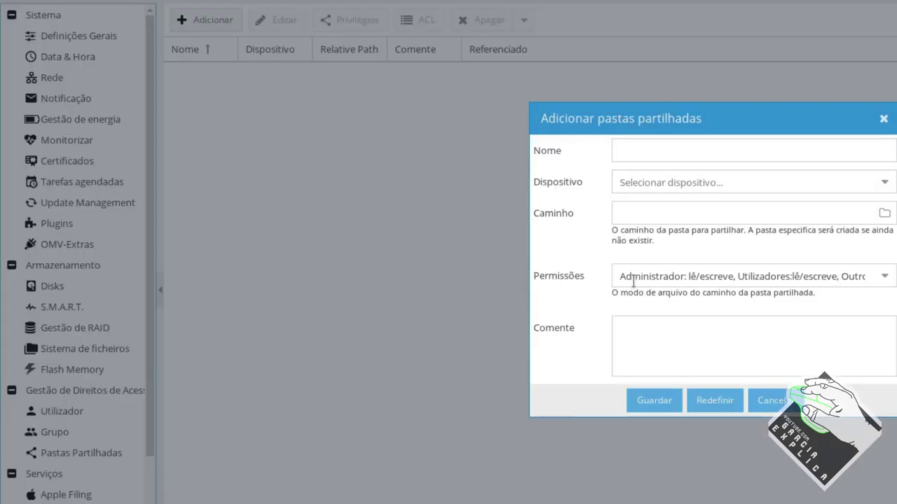
click(851, 145)
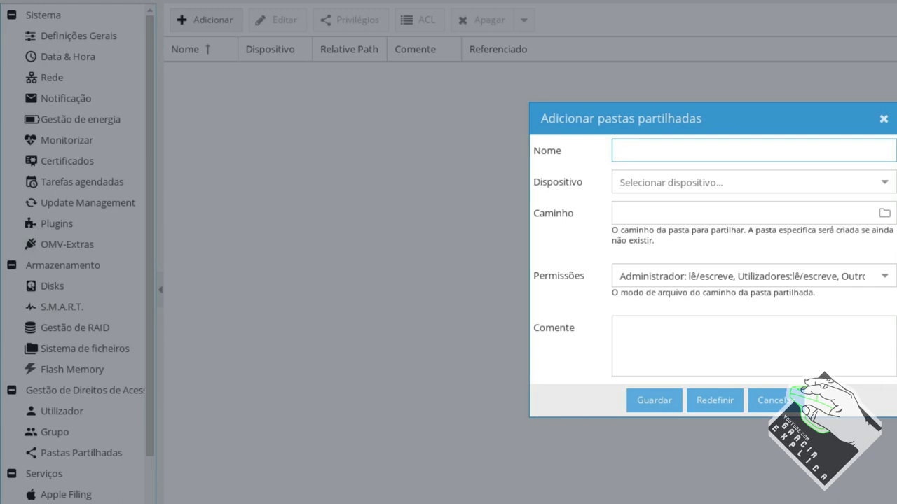
text(guardar)
click(703, 181)
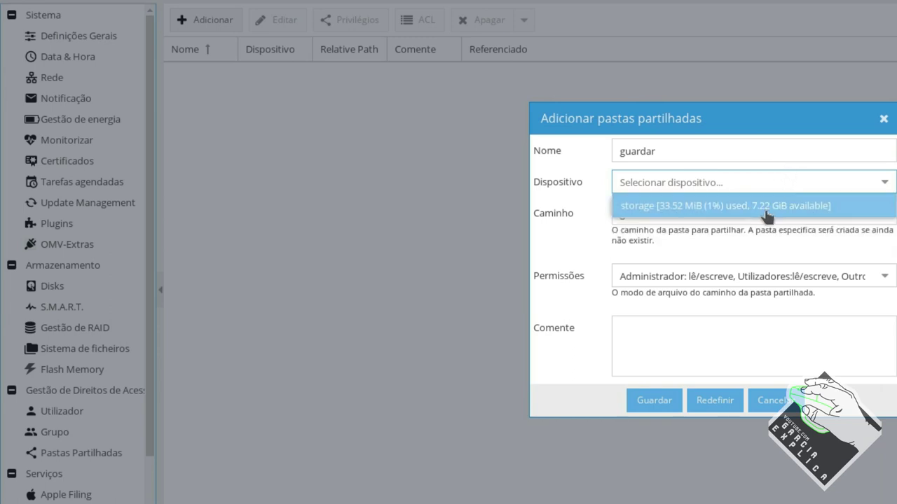
click(767, 209)
click(737, 214)
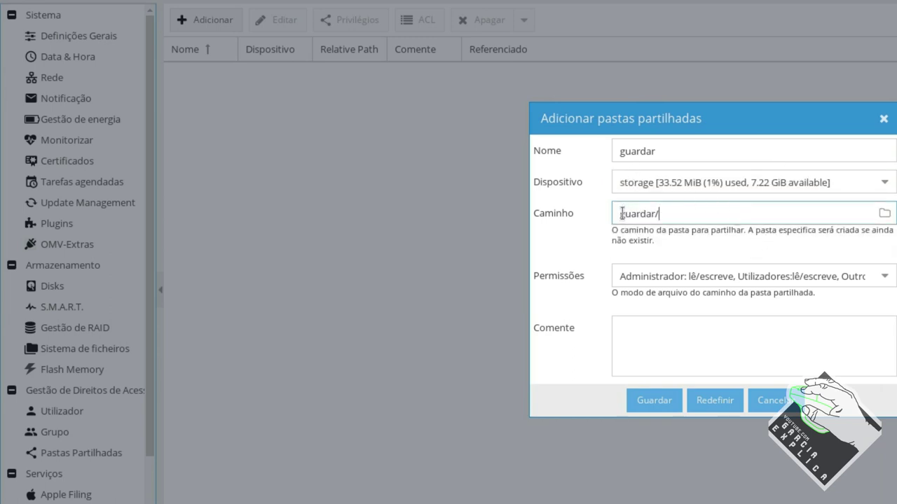
click(658, 400)
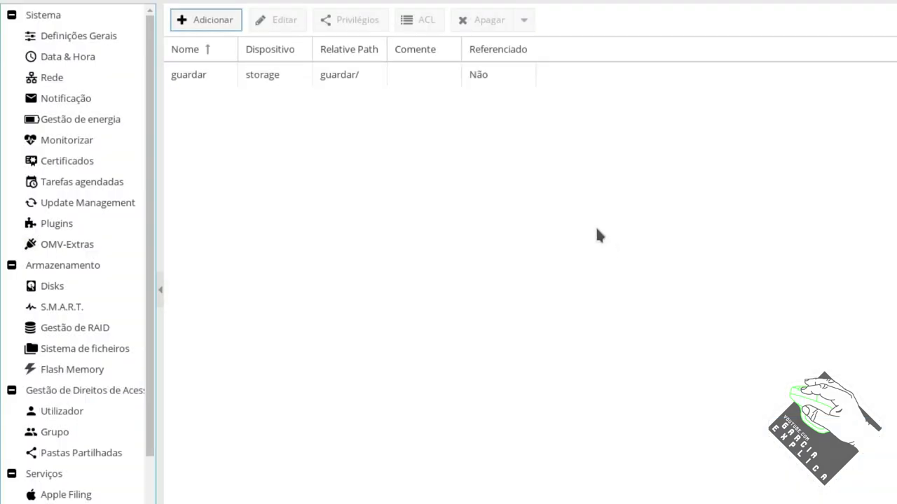
click(302, 76)
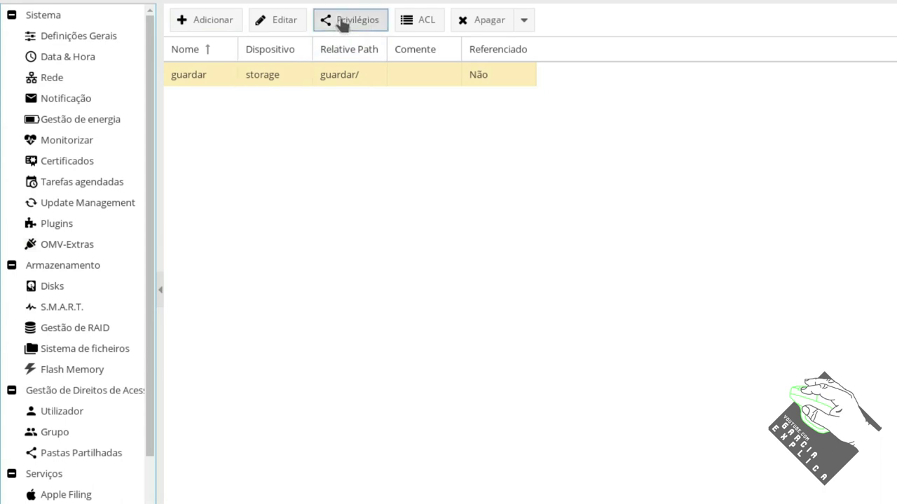
Grant the user Ler/Escrever access on the guardar folder and save the privileges
click(344, 21)
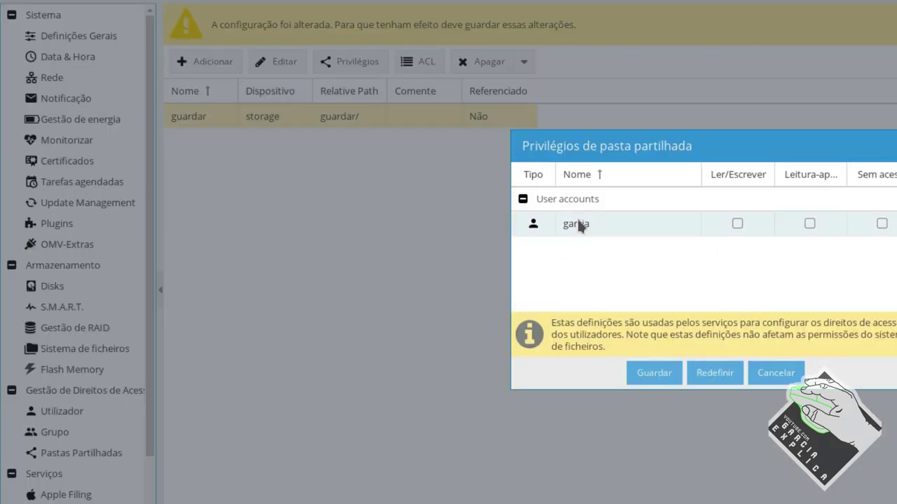
click(737, 223)
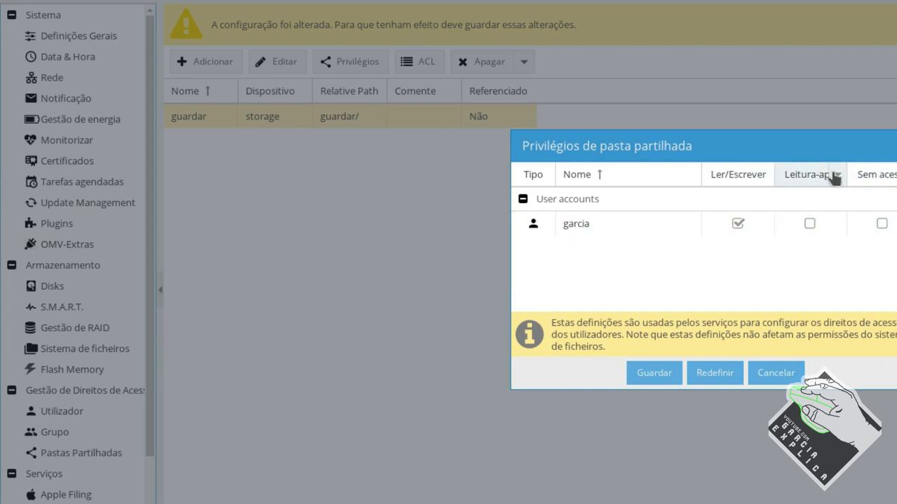
drag(849, 170, 866, 171)
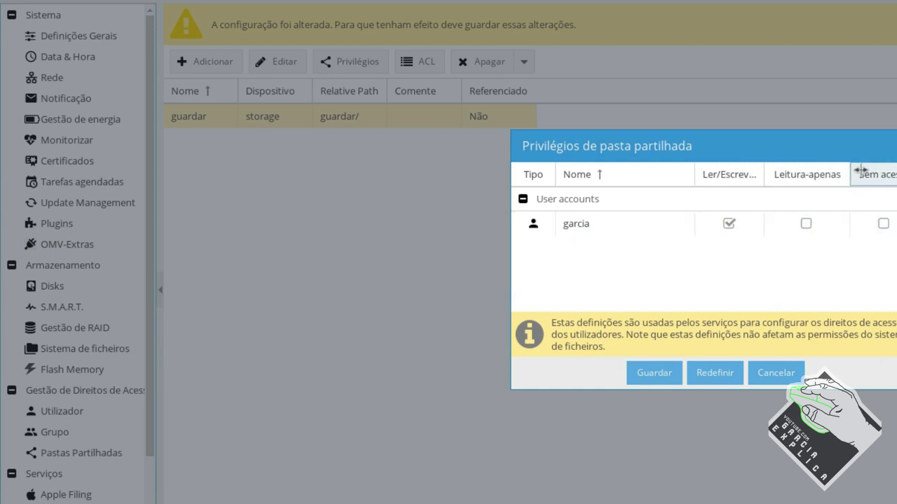
drag(764, 174, 779, 173)
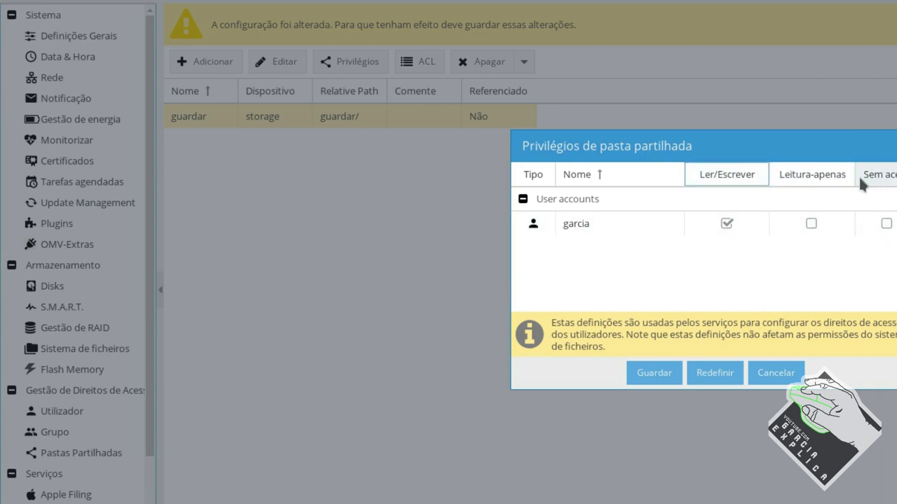
drag(686, 176, 674, 186)
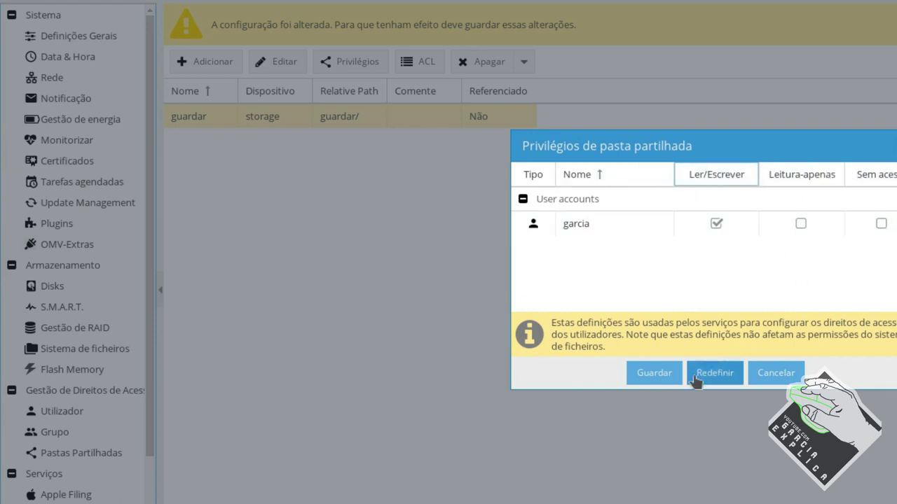
click(644, 377)
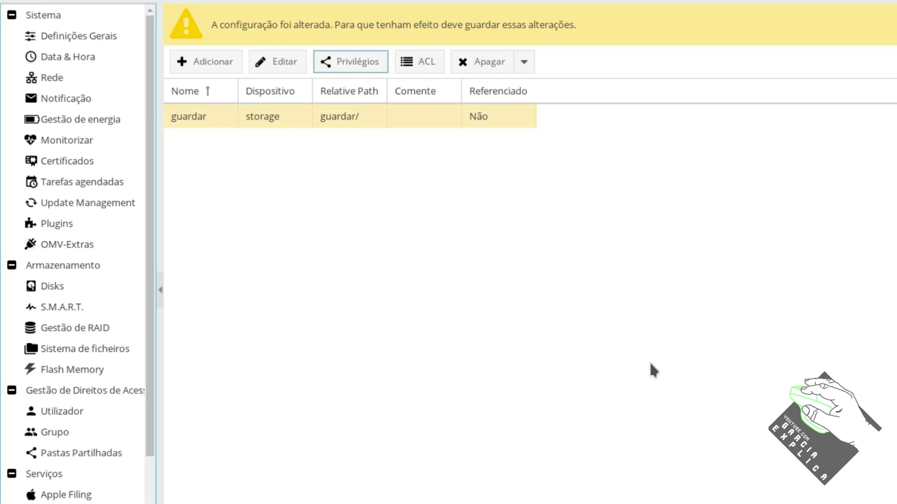
click(280, 119)
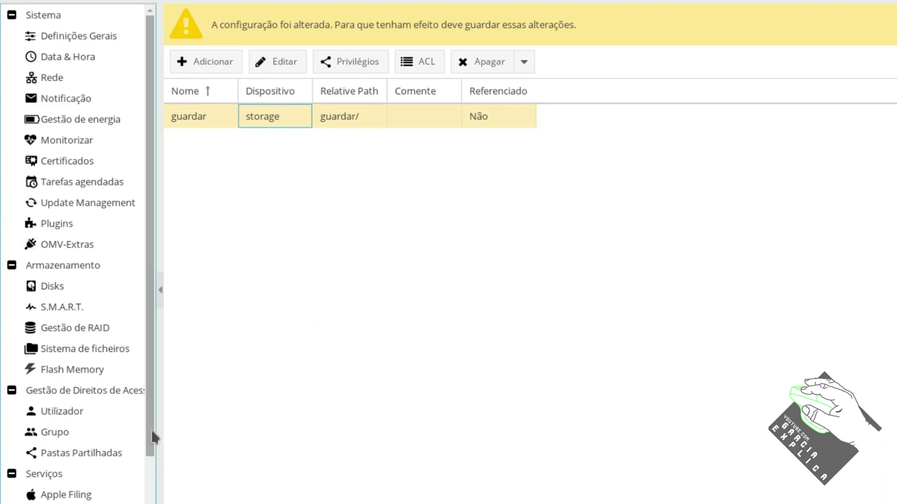
Confirm applying the pending openmediavault configuration changes
scroll(153, 438, down, 5)
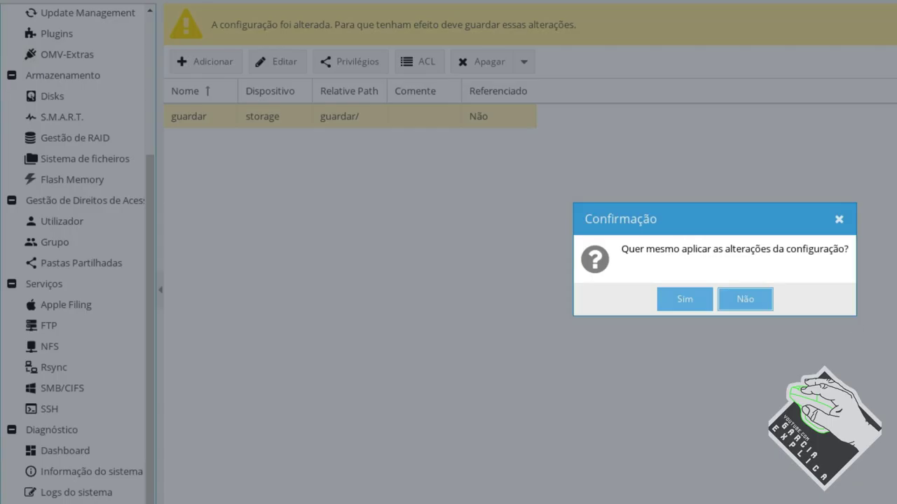
click(700, 300)
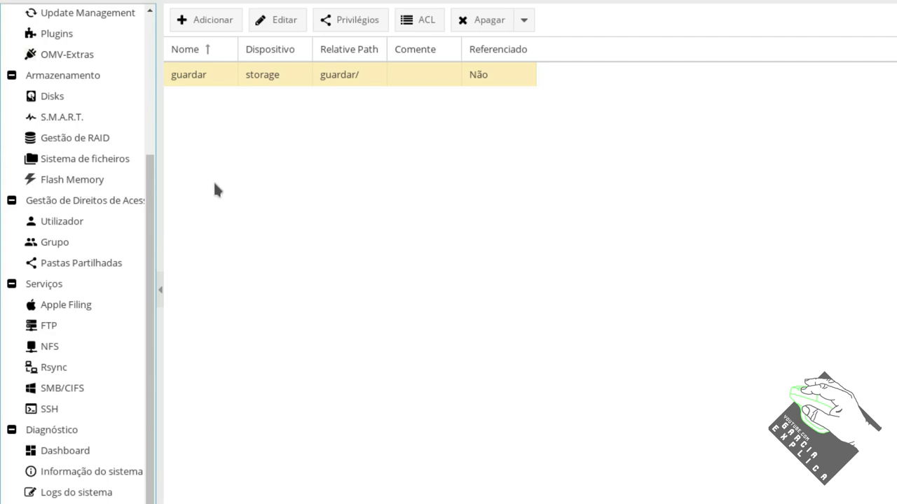
Turn the FTP service on and enable Permitir login root in the advanced settings
click(54, 327)
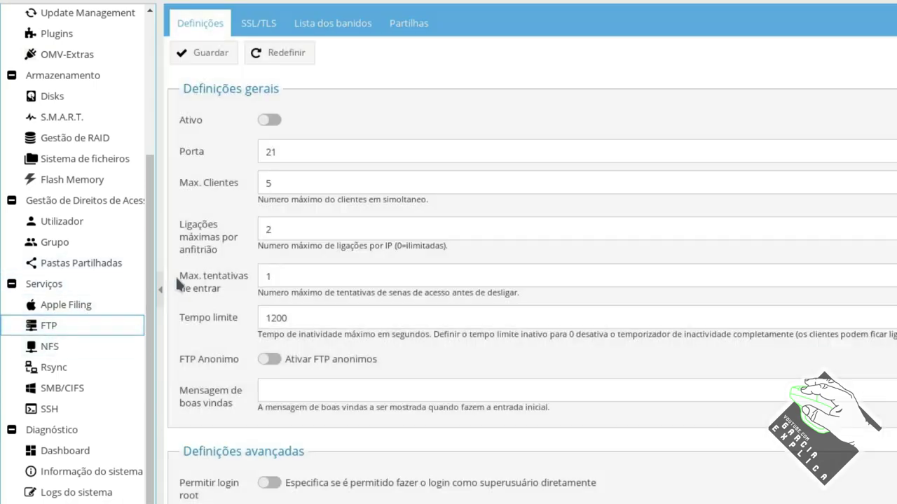
click(271, 121)
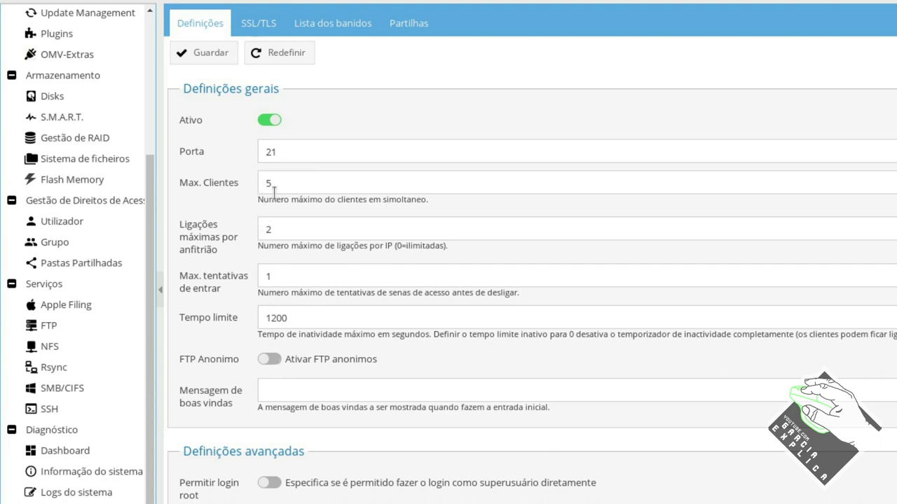
scroll(320, 306, down, 3)
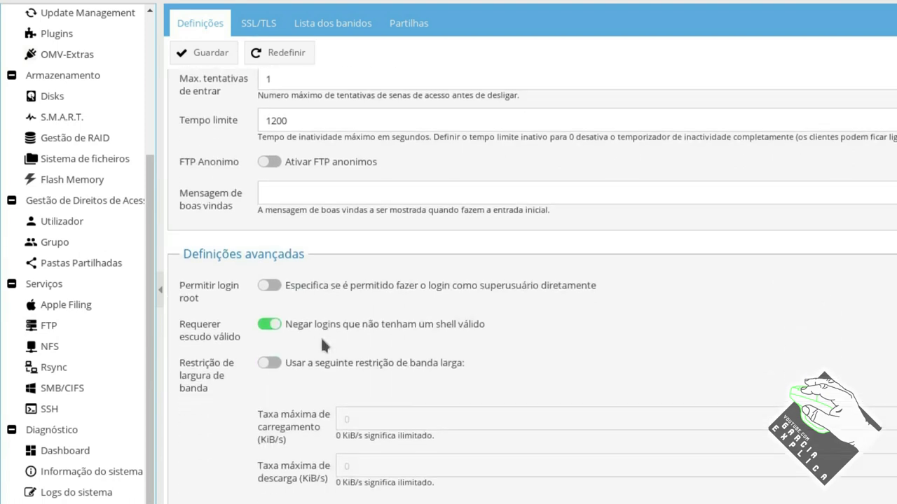
scroll(322, 342, down, 5)
scroll(322, 340, up, 5)
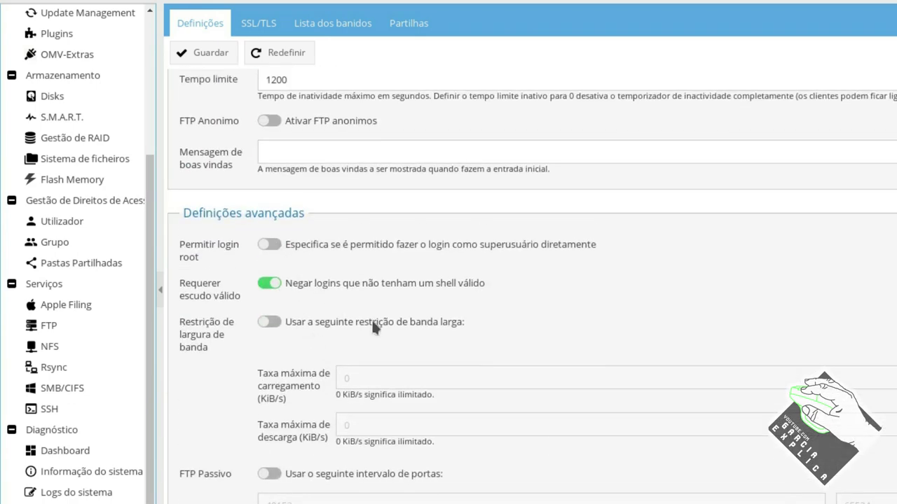
click(268, 244)
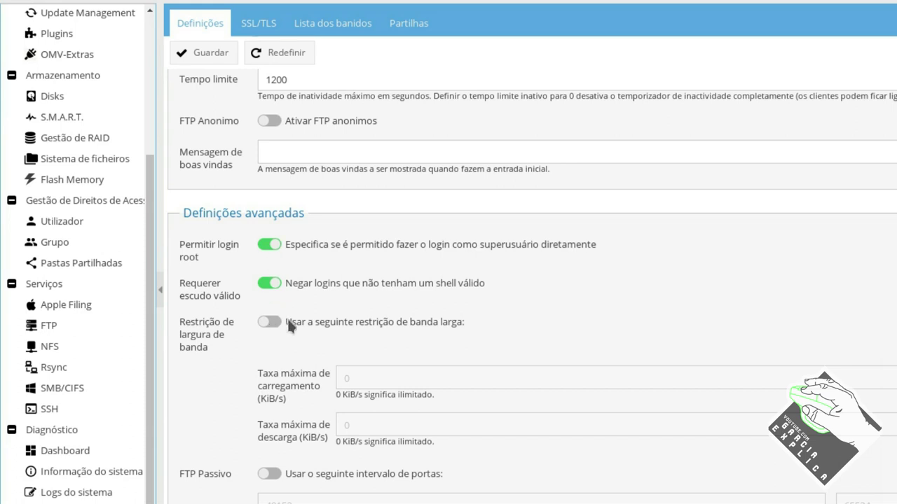
scroll(291, 326, down, 5)
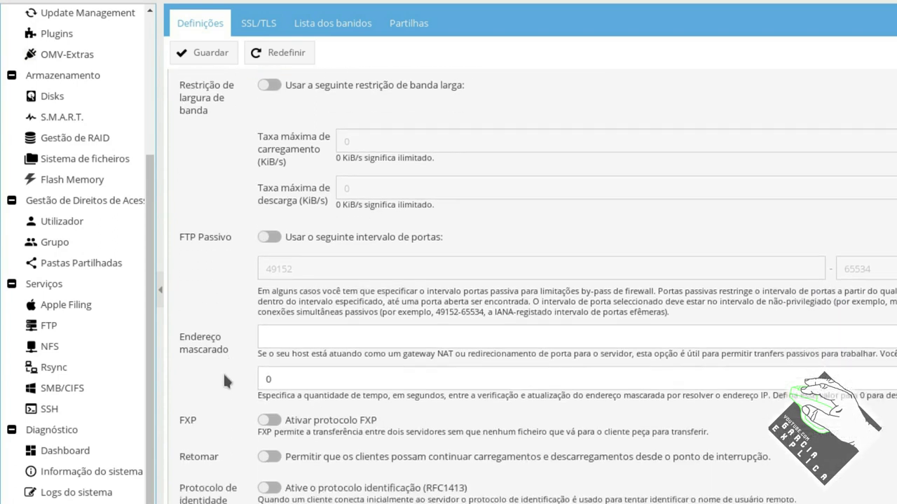
scroll(234, 392, down, 2)
scroll(255, 391, up, 10)
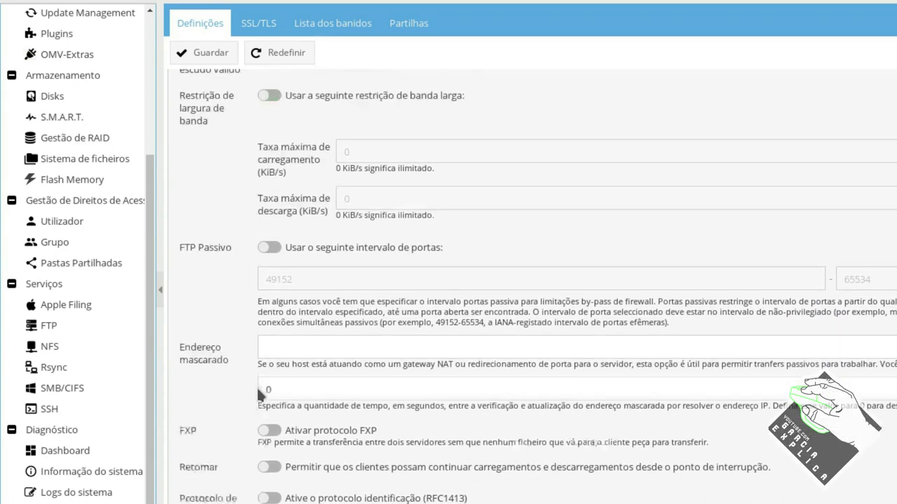
scroll(256, 361, up, 1)
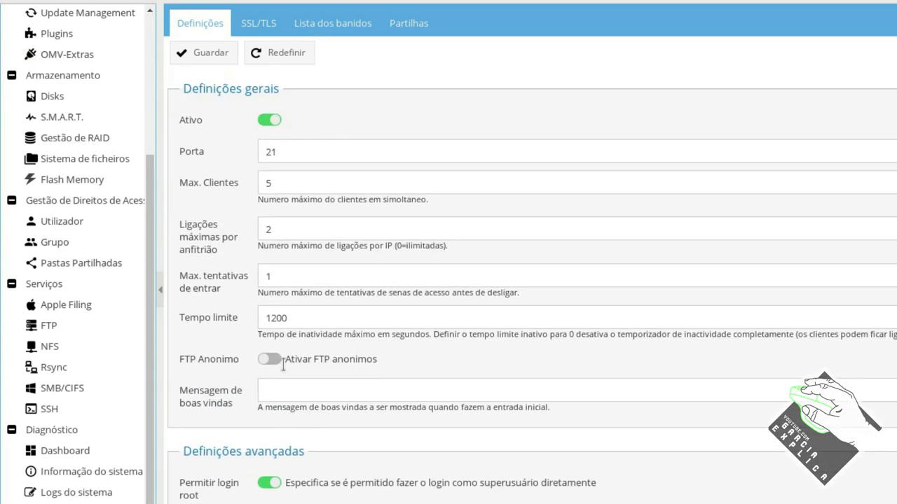
drag(287, 182, 248, 181)
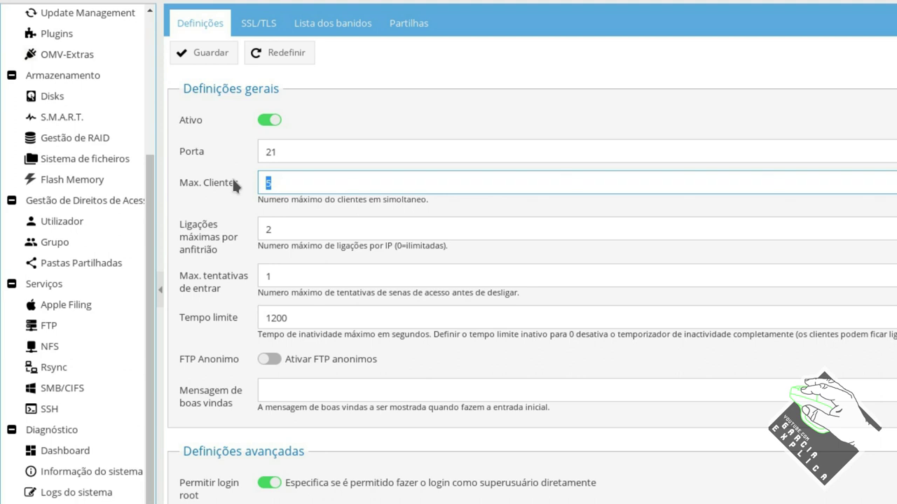
Leave FTP Max. Clientes at 5 and move to the SSL/TLS settings
click(283, 184)
double_click(277, 183)
click(278, 180)
drag(276, 181, 248, 182)
click(283, 182)
click(273, 182)
click(272, 183)
mouse_move(277, 184)
mouse_down()
mouse_move(252, 183)
mouse_move(273, 181)
mouse_up()
click(276, 182)
click(273, 181)
scroll(273, 181, down, 3)
scroll(273, 137, up, 2)
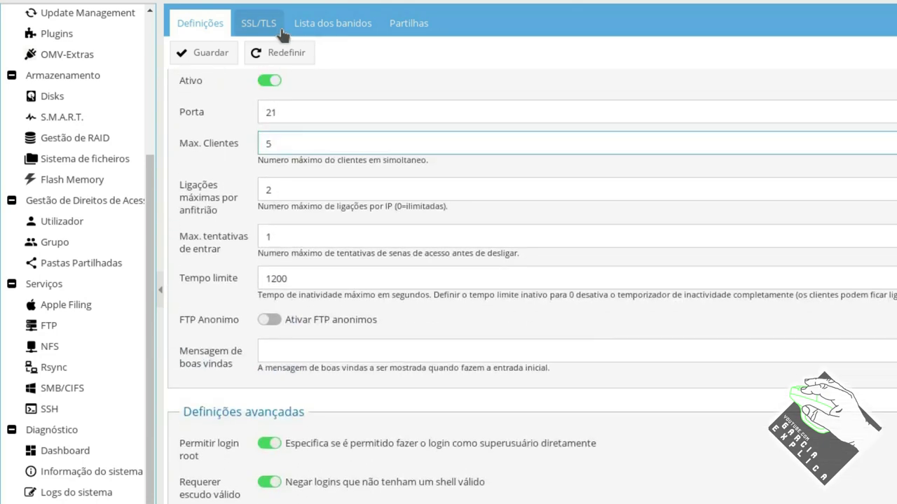
click(265, 27)
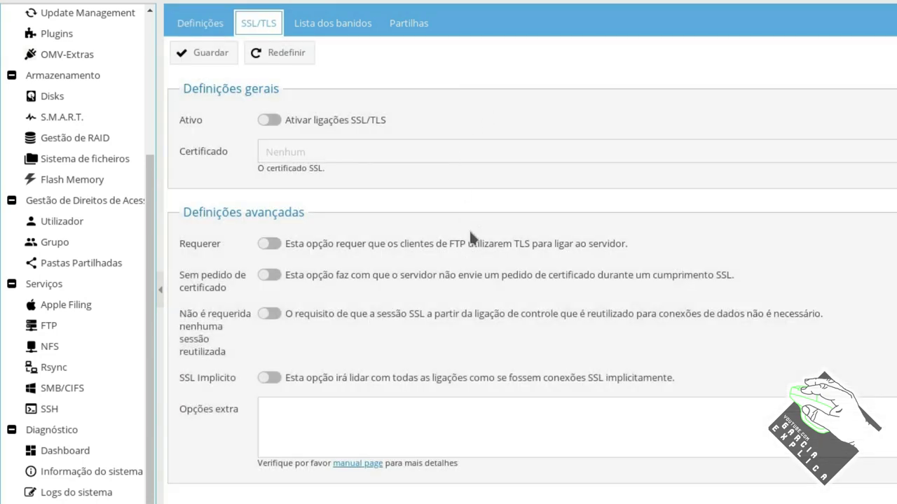
Start a new FTP share and pick guardar as its shared folder
click(354, 29)
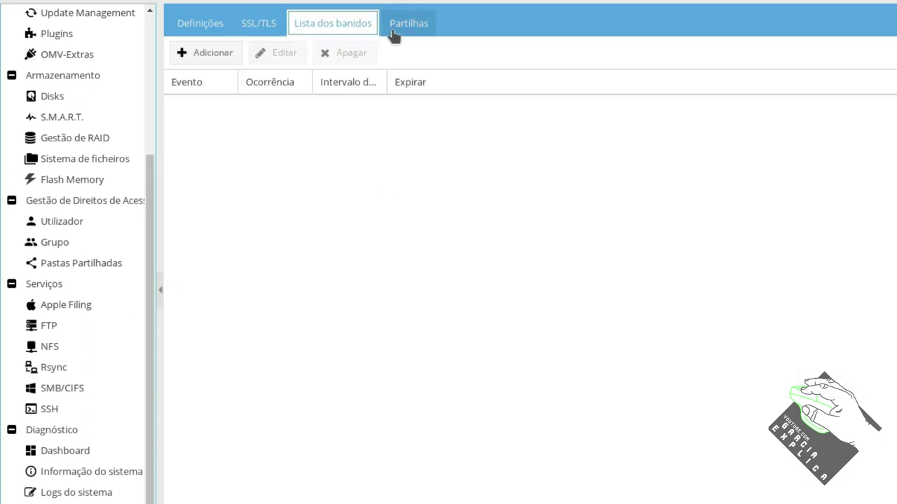
click(395, 30)
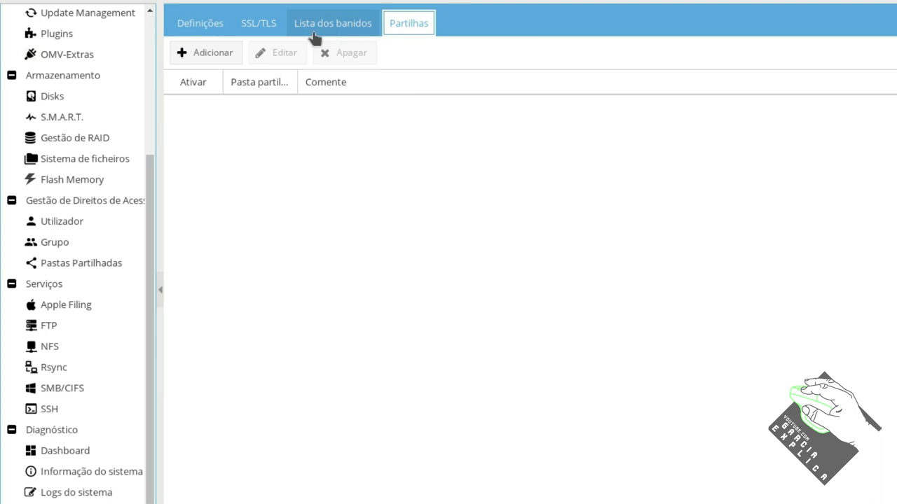
click(210, 53)
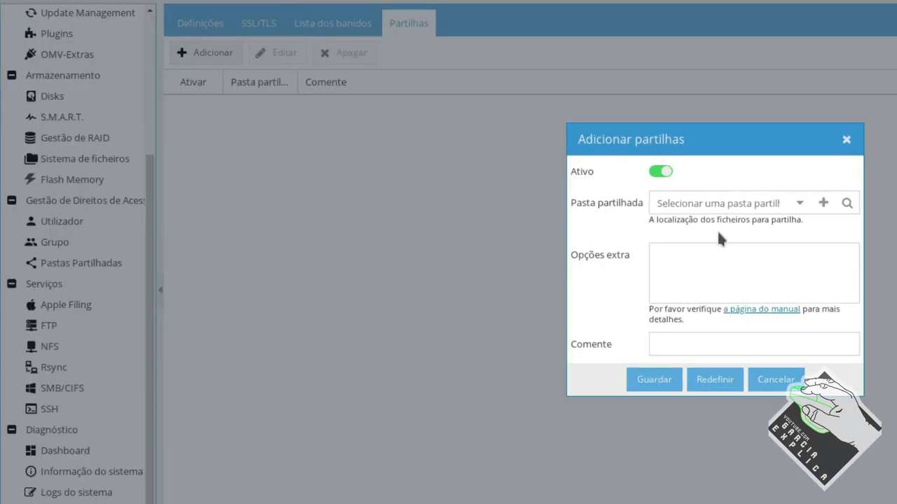
click(729, 205)
click(799, 203)
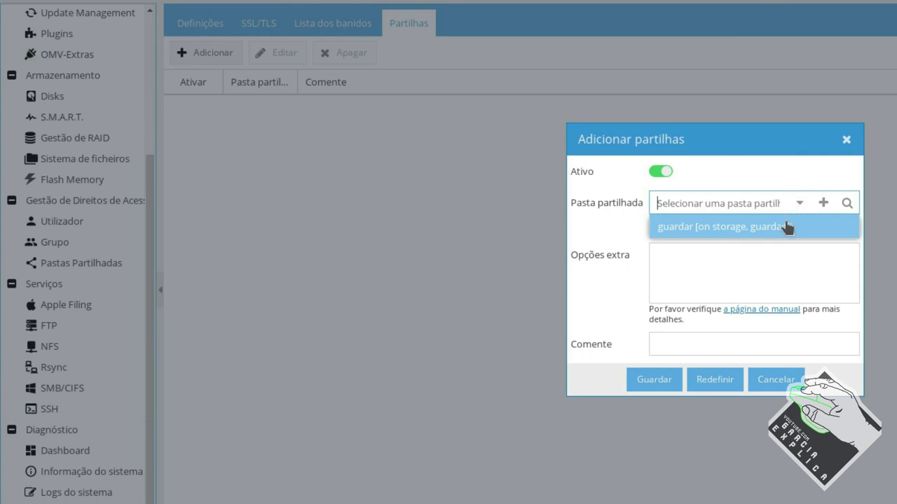
click(787, 226)
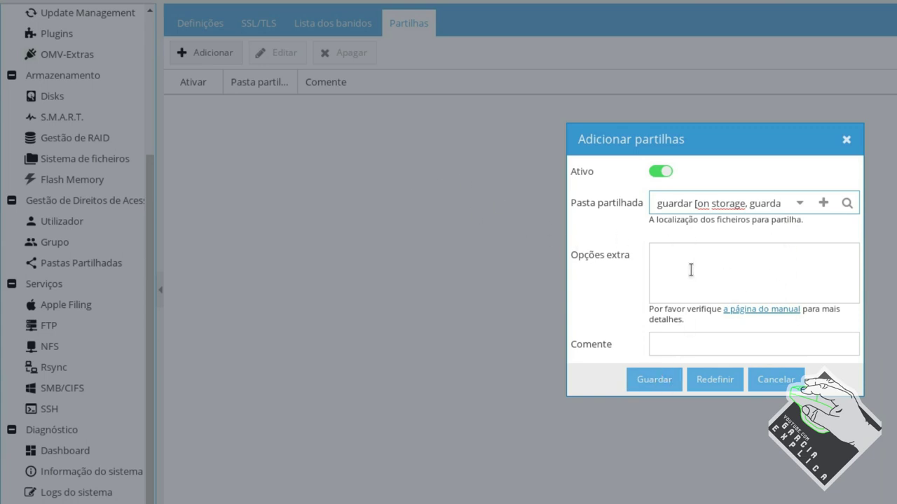
Bring up the new shared folder form from the share's folder field
click(799, 203)
click(783, 228)
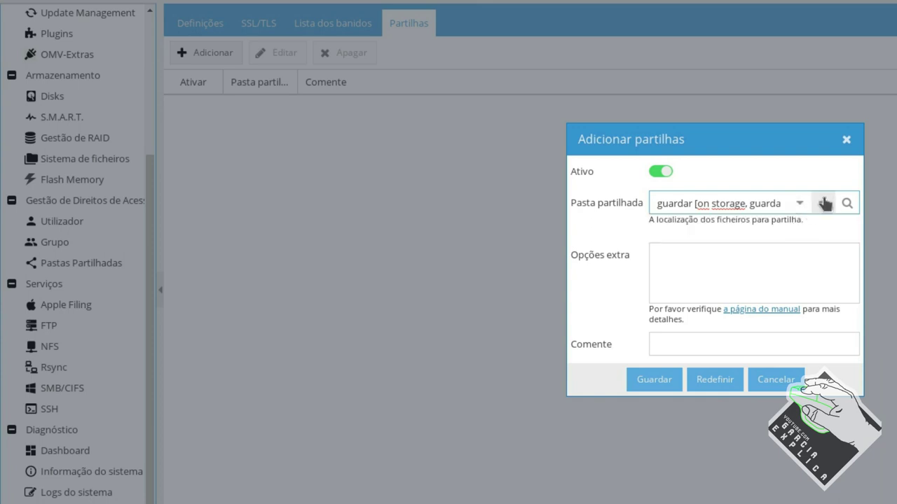
click(823, 202)
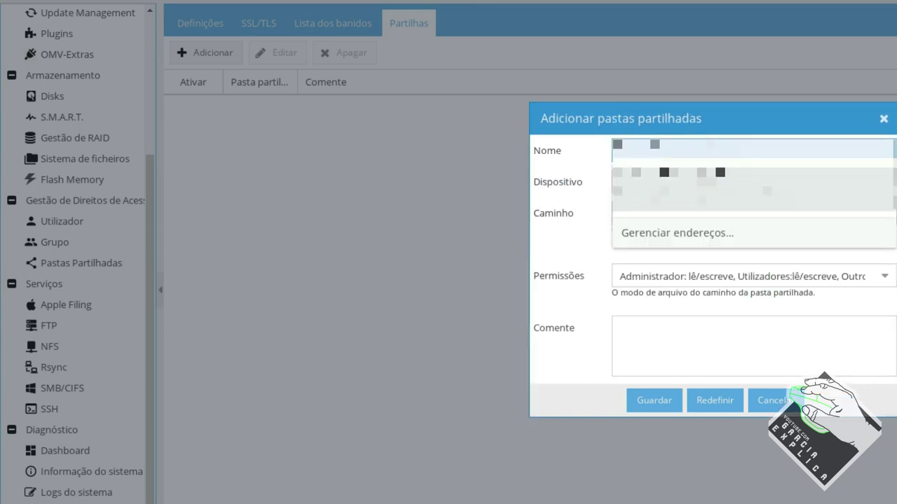
Place the new folder on the storage device with path ftp/
key(Tab)
key(Down)
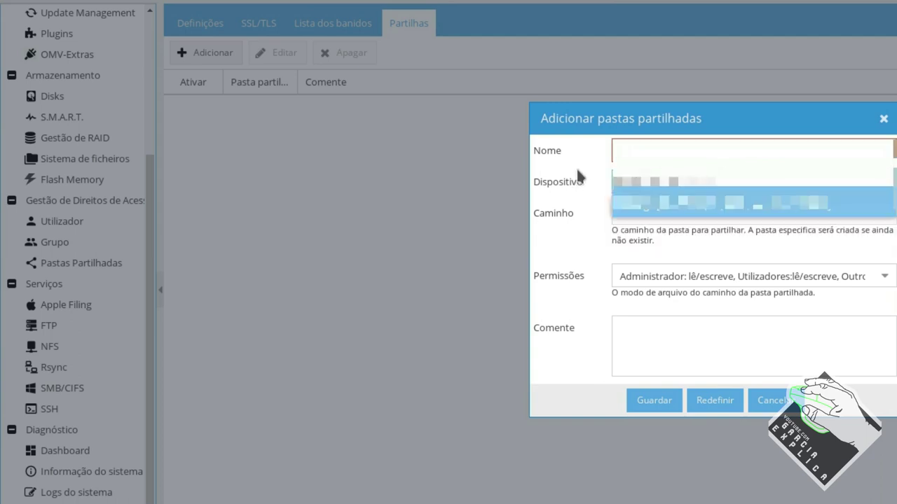
key(Return)
click(818, 181)
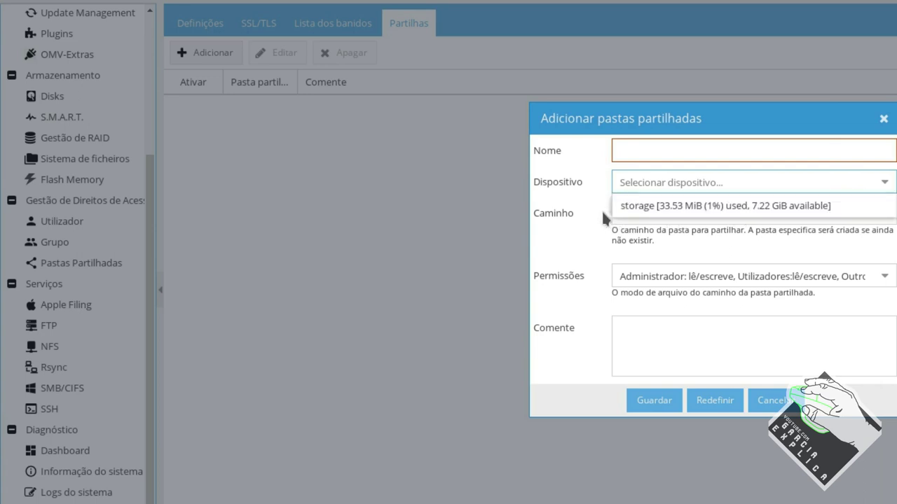
click(630, 206)
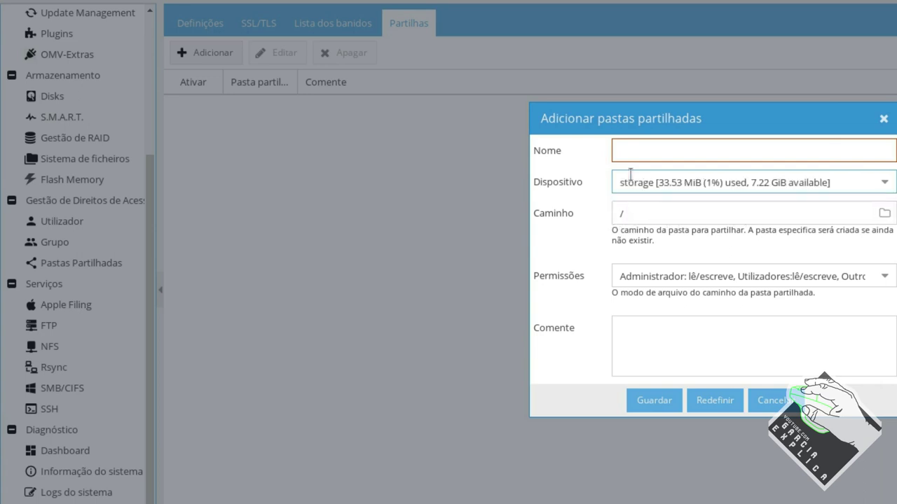
click(655, 211)
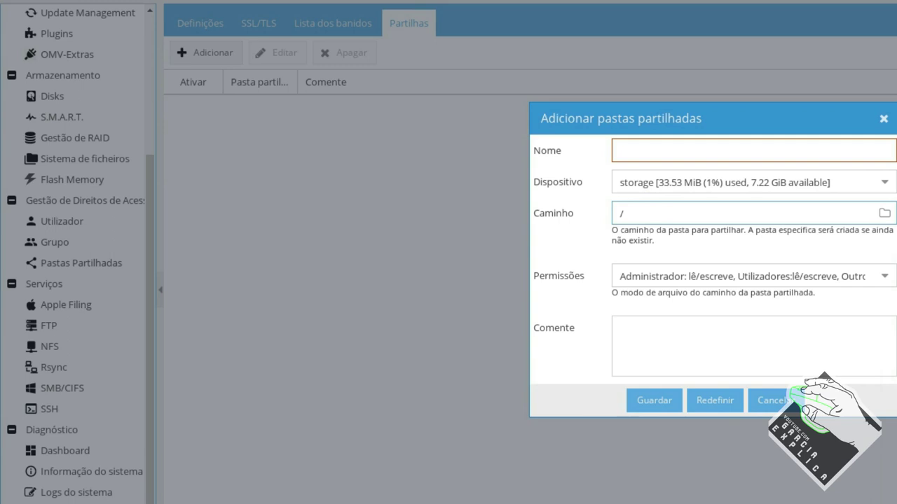
text(ftp)
Set the folder permissions to Todos: lêem/escrevem
click(882, 278)
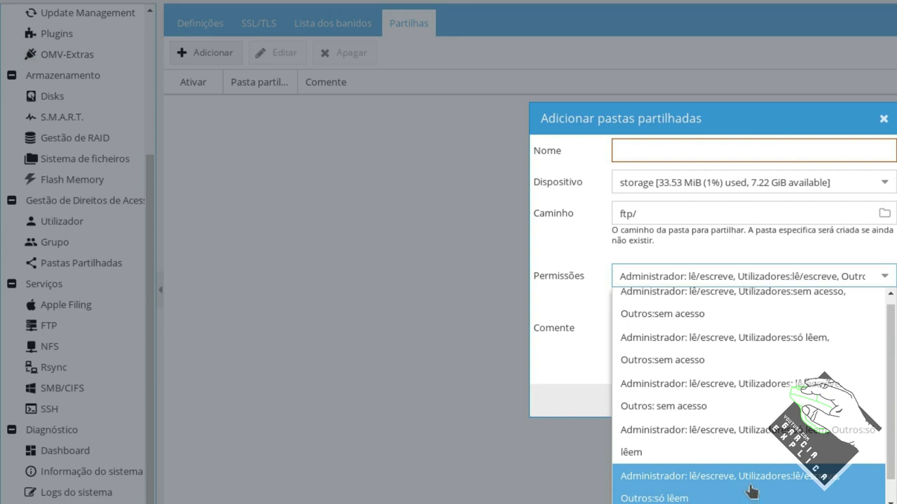
scroll(753, 488, down, 1)
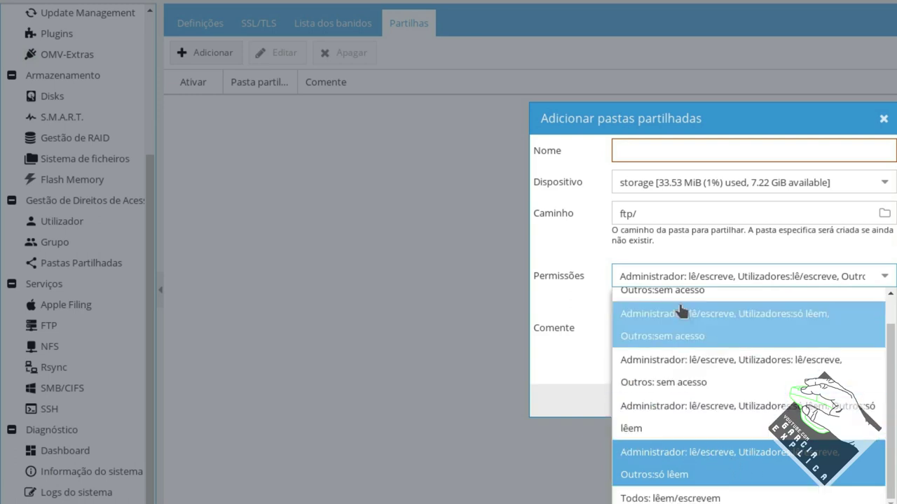
scroll(743, 398, up, 1)
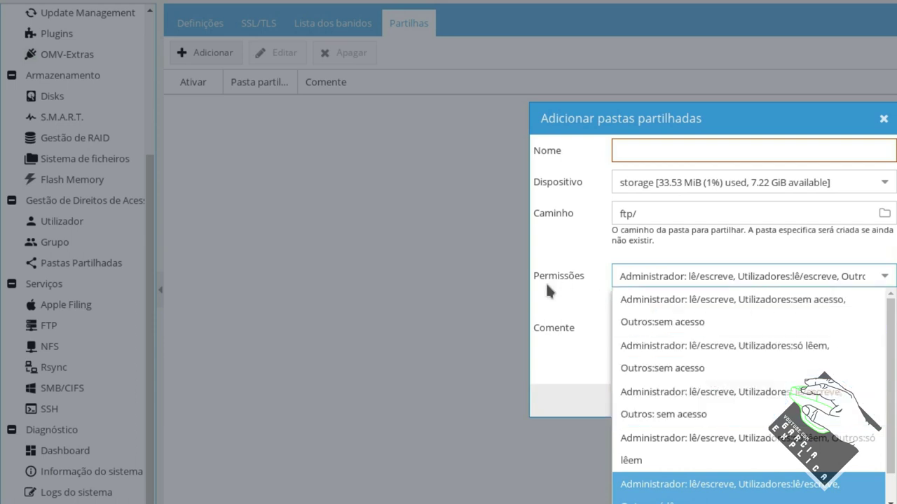
click(572, 363)
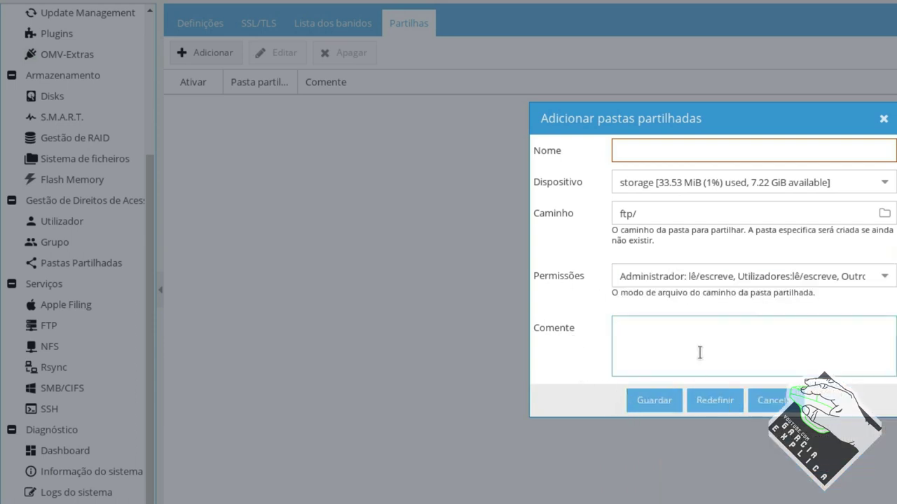
click(718, 280)
scroll(694, 456, down, 2)
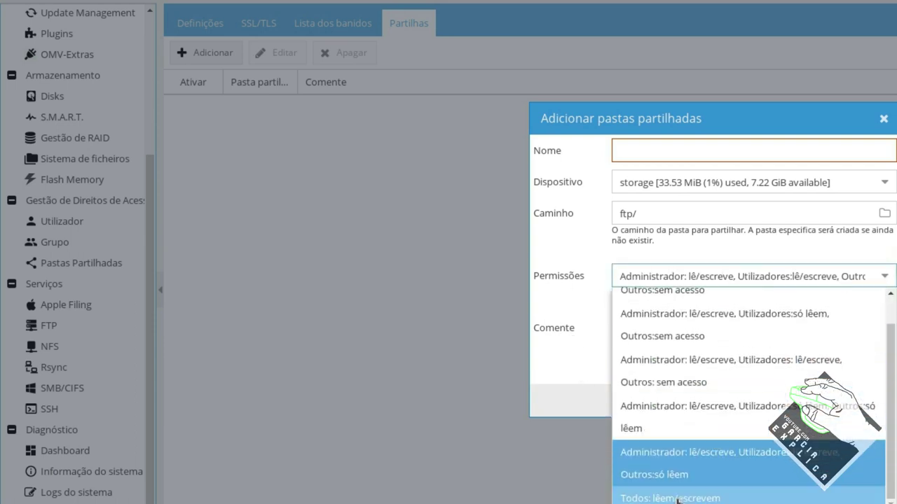
click(685, 491)
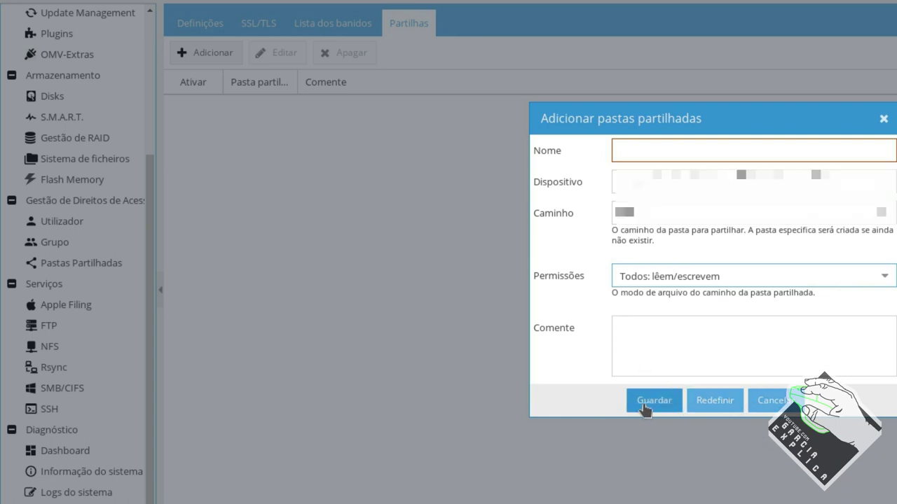
Name the shared folder ftp and save it
click(660, 148)
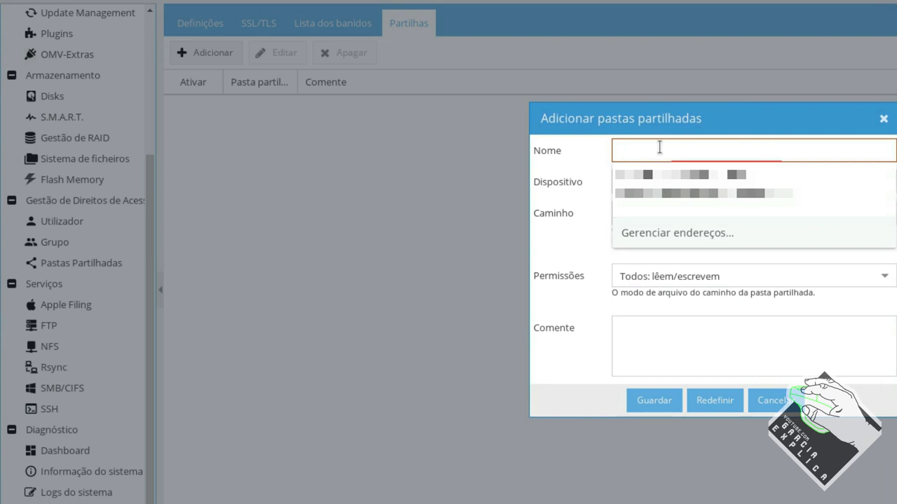
text(ftp)
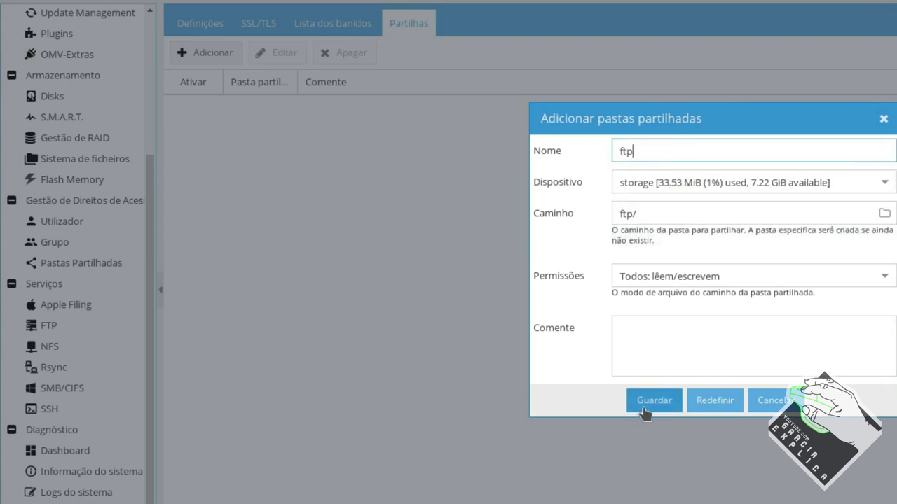
click(650, 404)
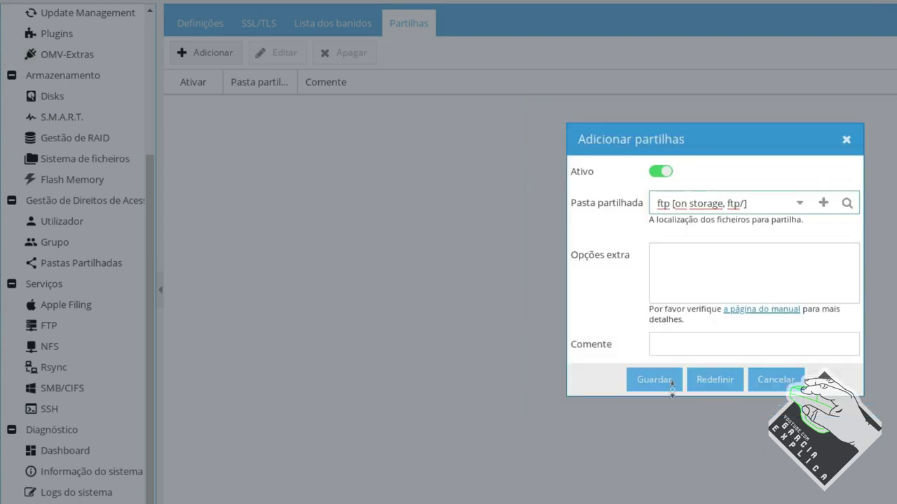
Save an FTP share for the ftp folder and apply the pending changes
click(799, 203)
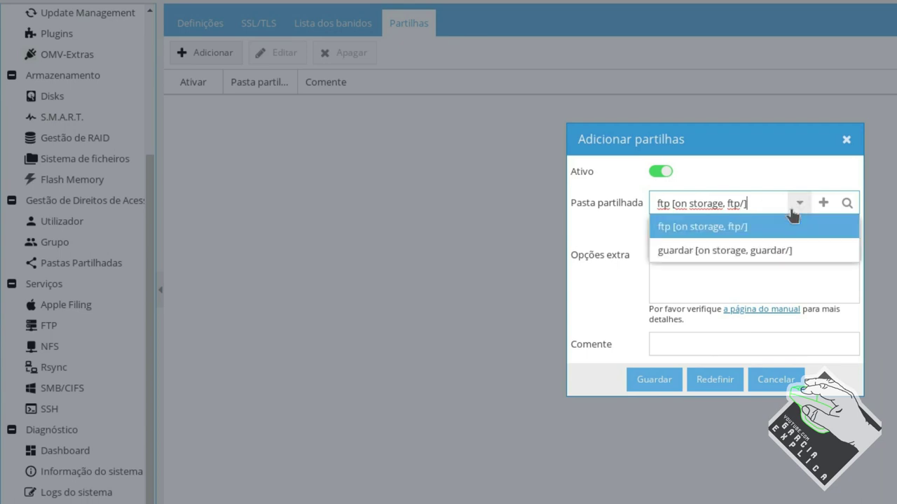
click(703, 227)
click(656, 379)
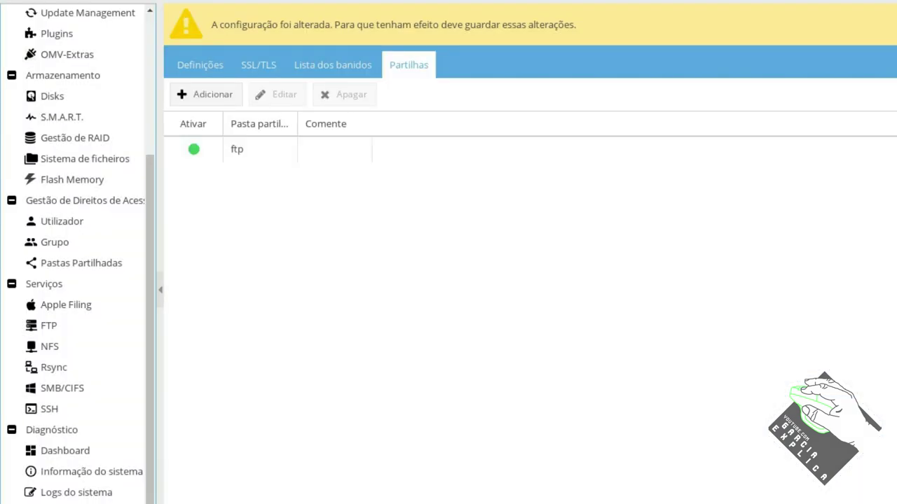
click(210, 70)
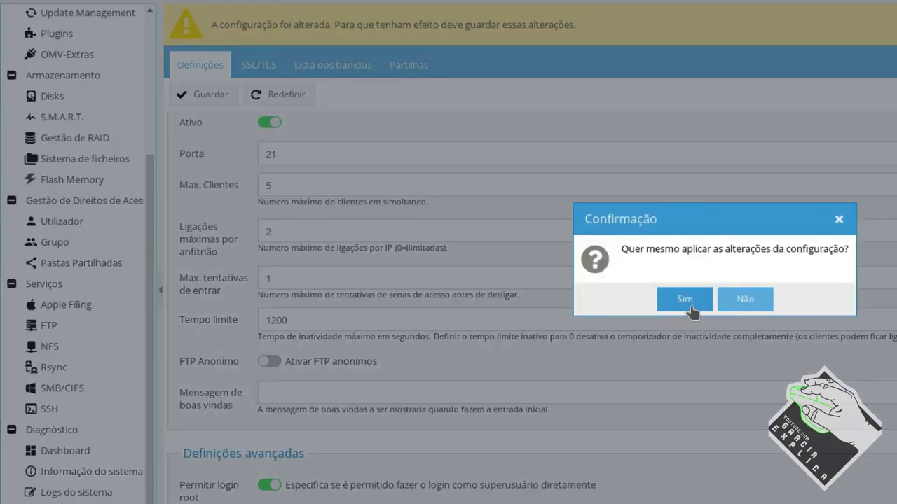
click(684, 299)
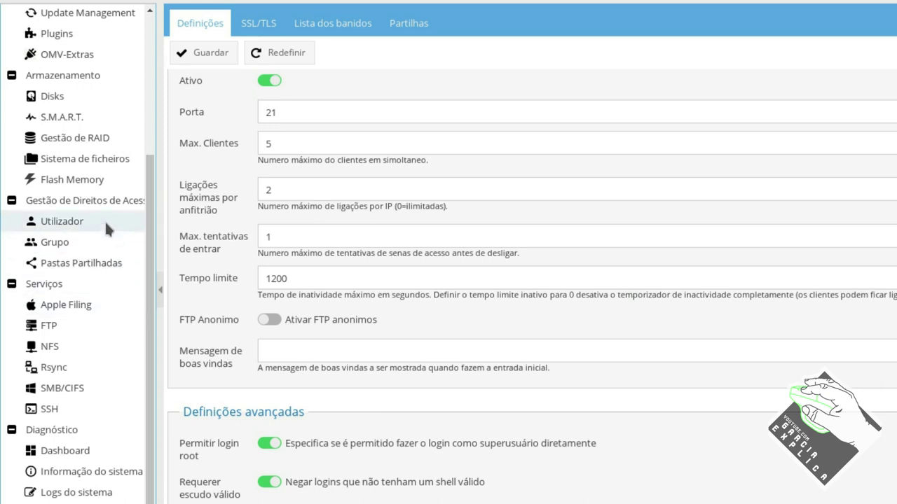
Save Ler/Escrever privileges for the user on the ftp and guardar folders
click(104, 220)
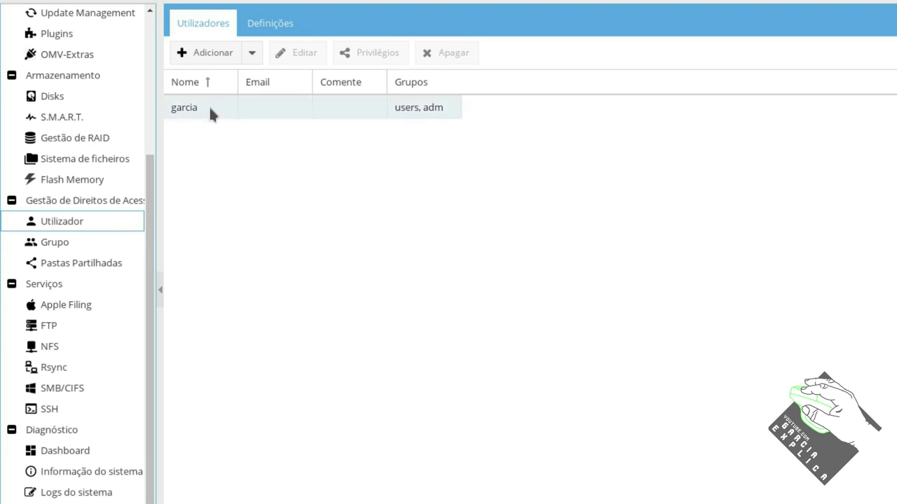
click(209, 107)
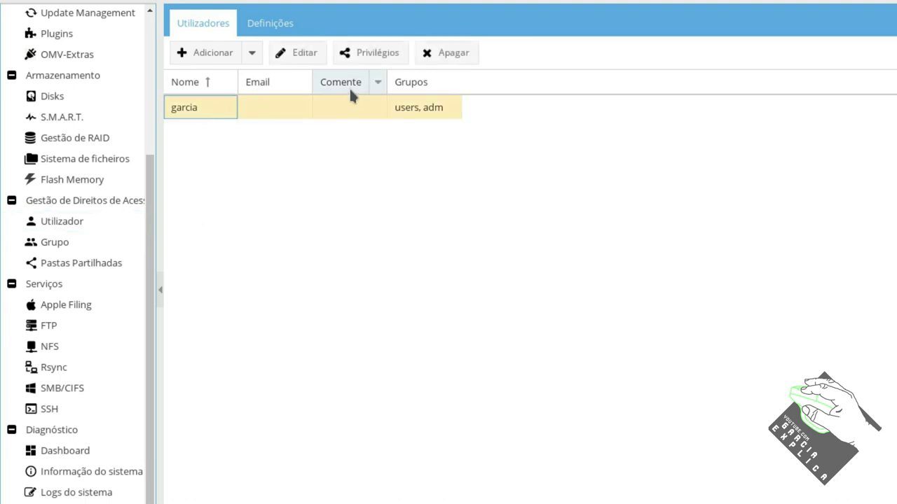
click(368, 55)
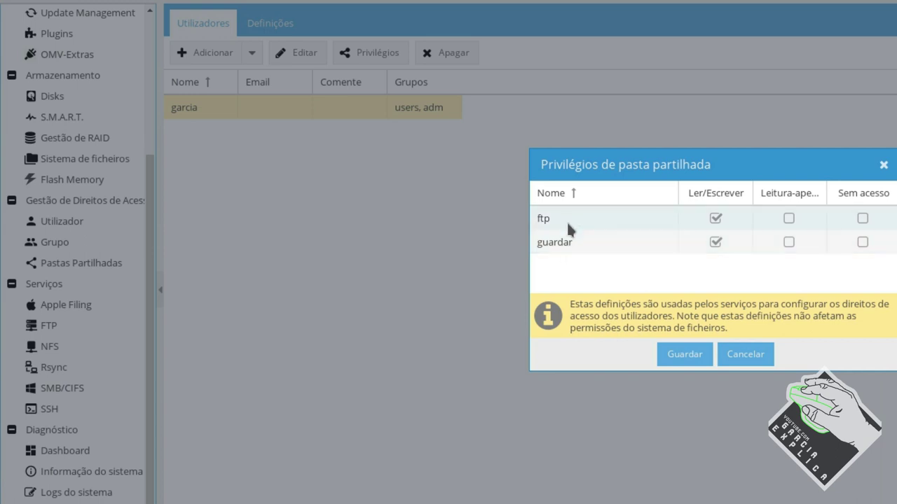
click(678, 357)
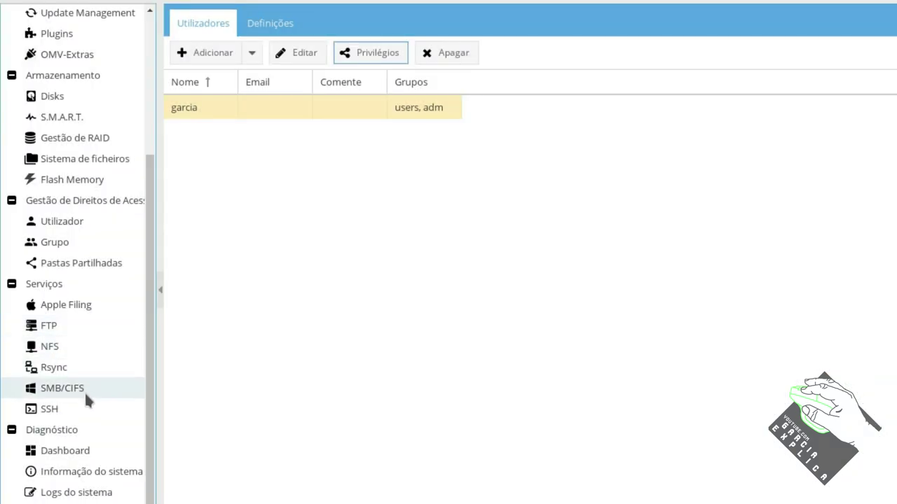
Turn on the SMB/CIFS service
click(70, 391)
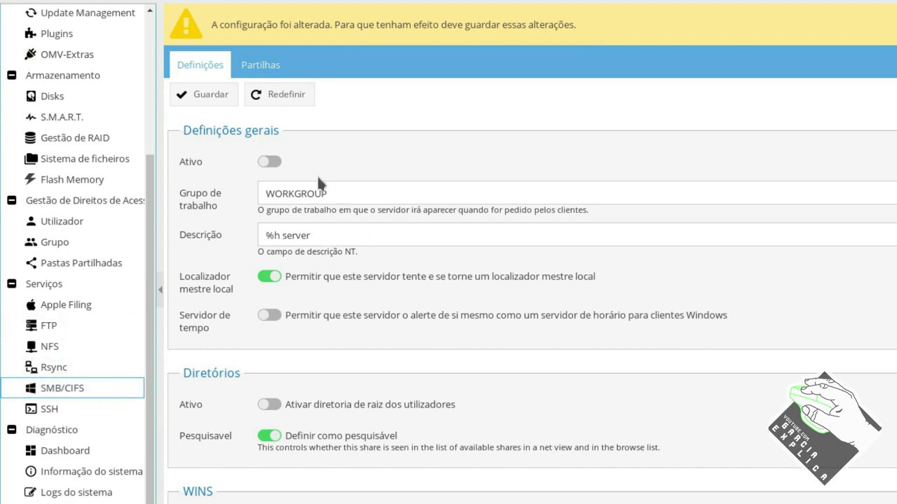
click(272, 162)
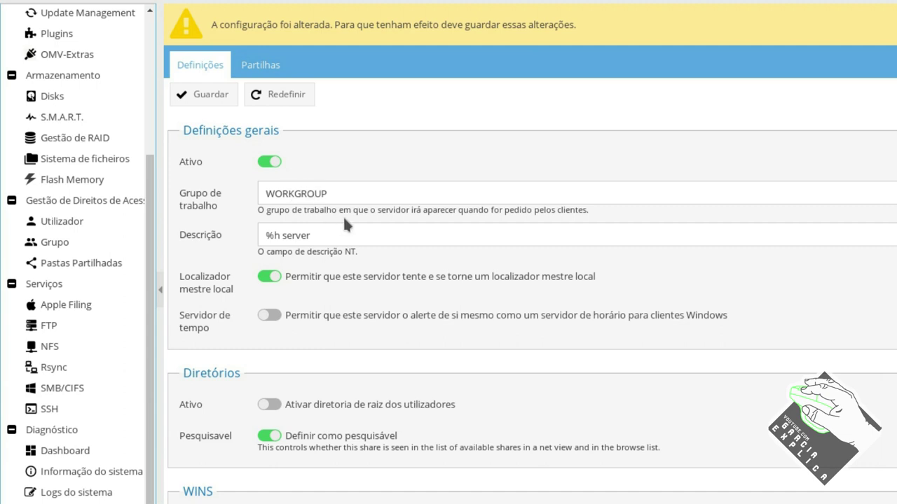
scroll(354, 254, down, 1)
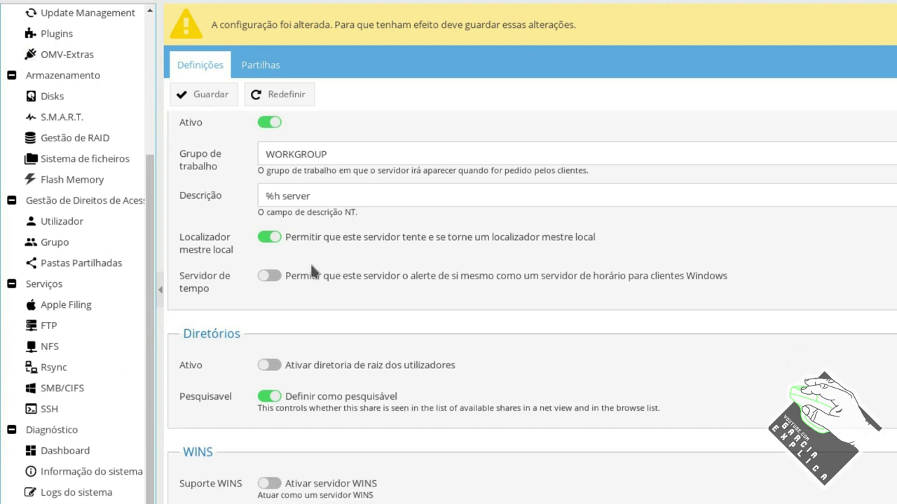
scroll(312, 281, down, 5)
scroll(313, 313, up, 6)
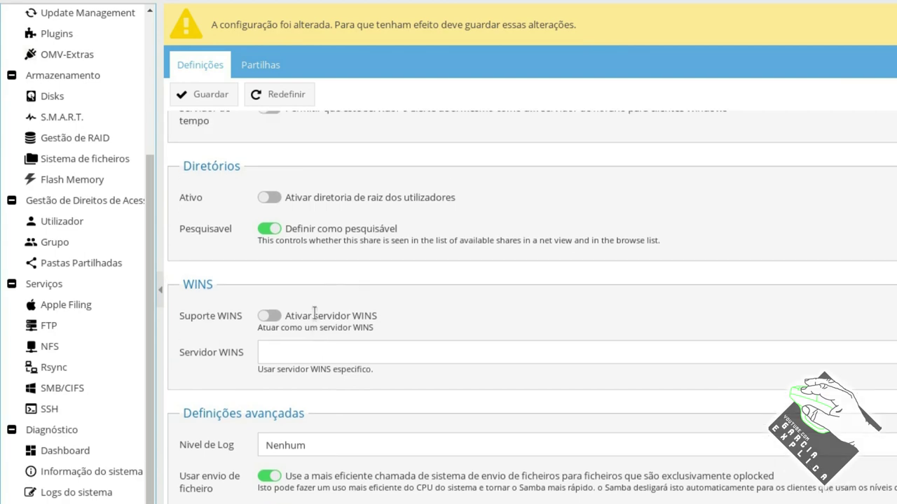
Add an SMB share for the ftp folder with Público set to Não
click(261, 64)
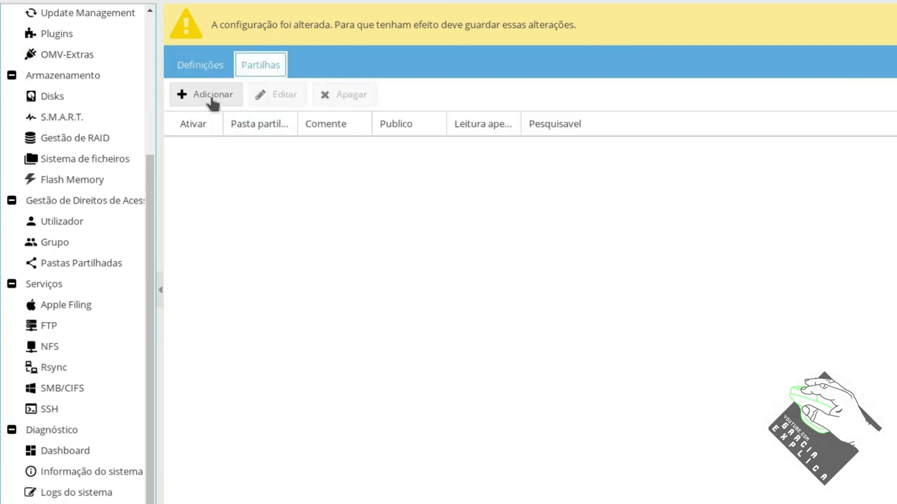
click(210, 95)
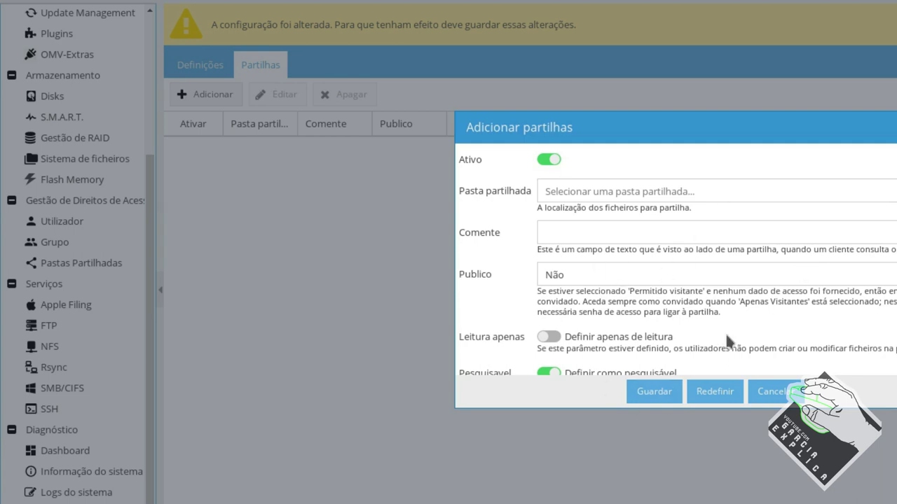
click(745, 195)
click(602, 213)
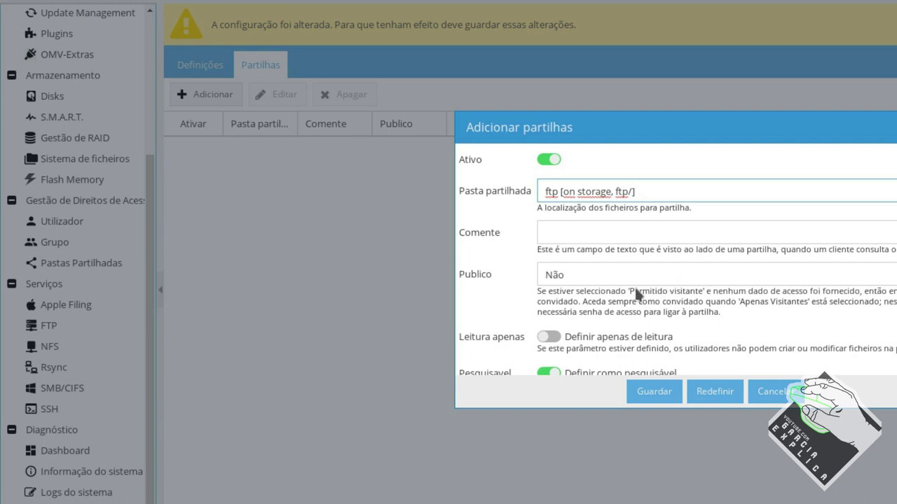
scroll(644, 274, down, 1)
scroll(644, 275, down, 3)
scroll(607, 220, up, 1)
click(607, 197)
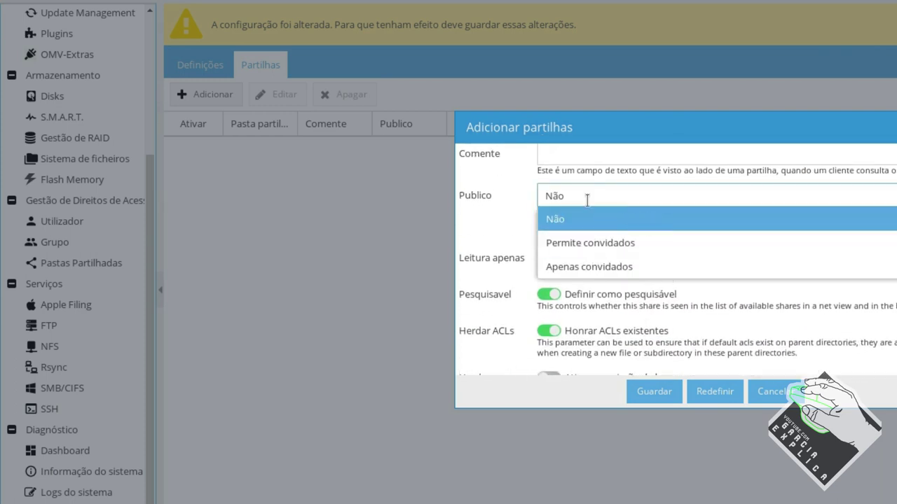
click(646, 248)
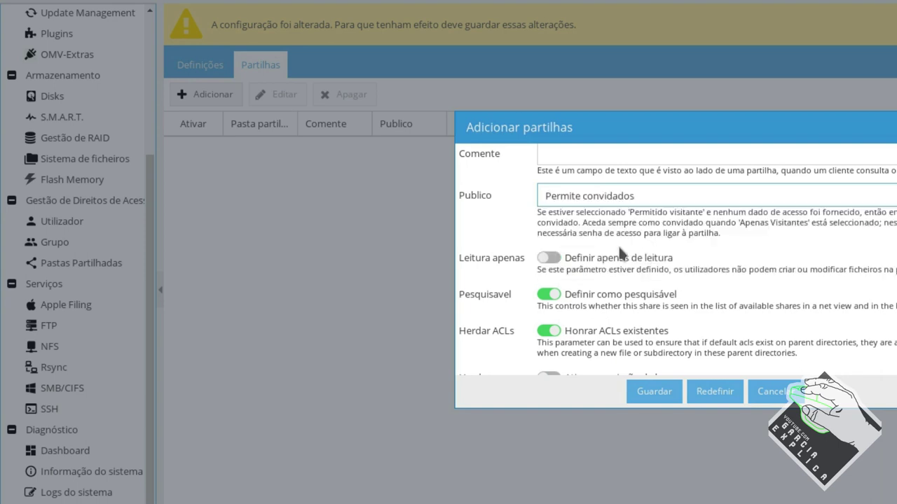
click(642, 204)
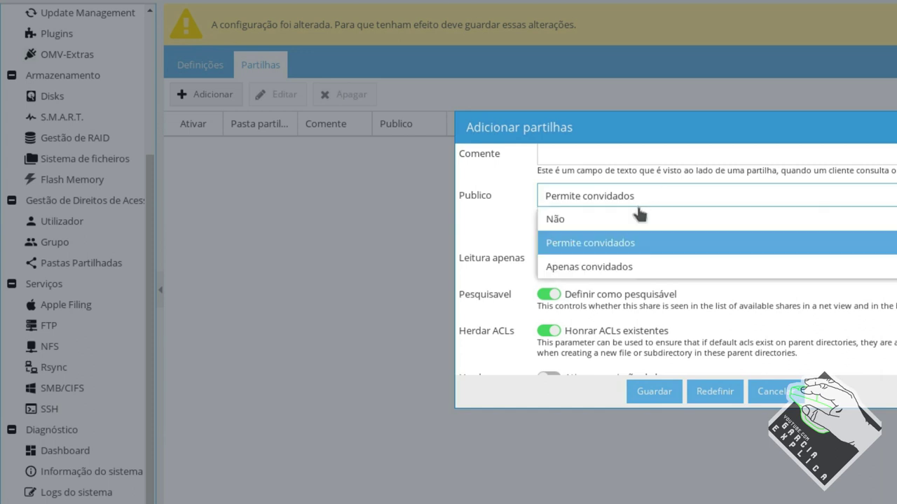
click(622, 220)
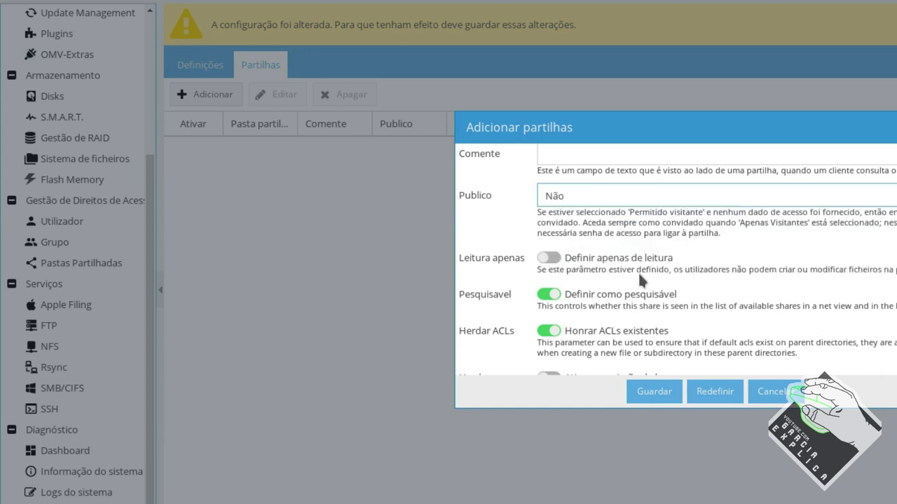
Keep the ftp share browseable and save the Samba share
scroll(543, 256, down, 1)
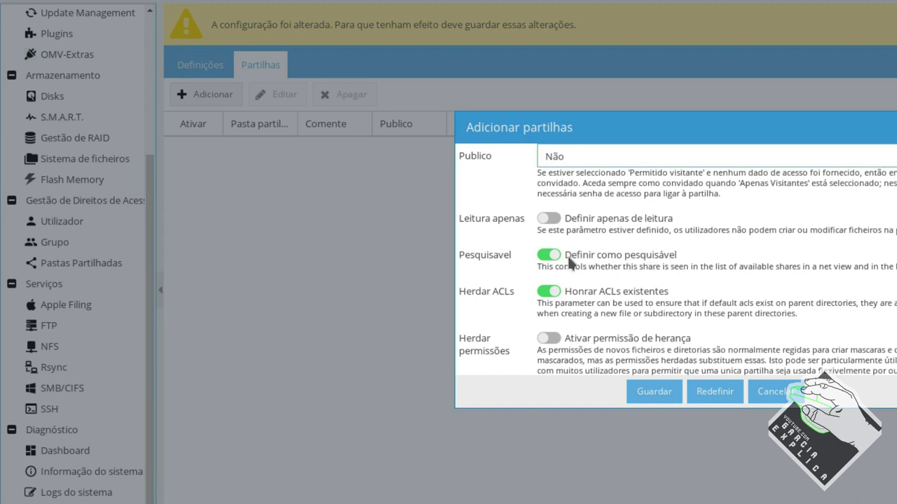
scroll(571, 265, down, 1)
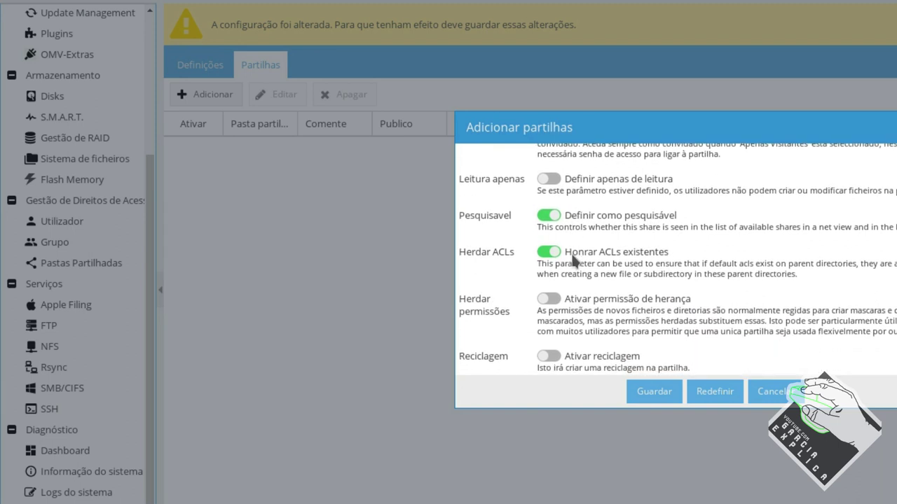
click(549, 215)
click(549, 216)
scroll(606, 241, down, 1)
scroll(603, 234, down, 1)
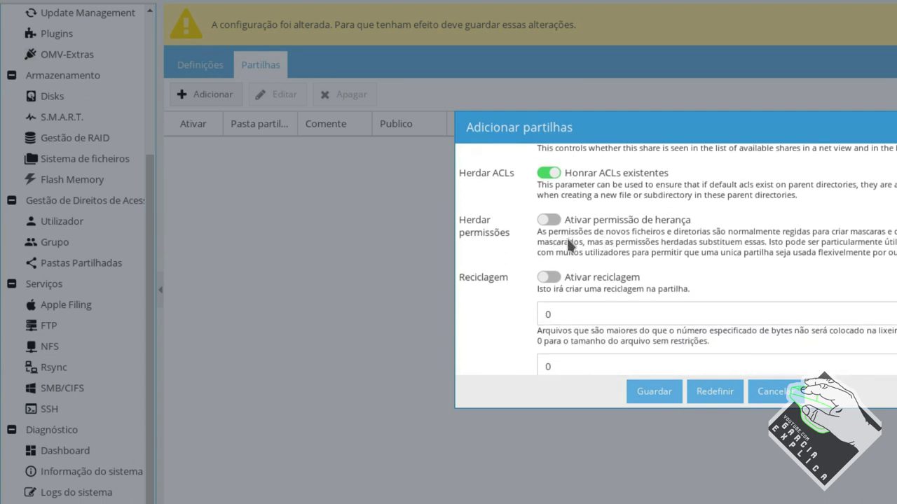
scroll(569, 258, down, 4)
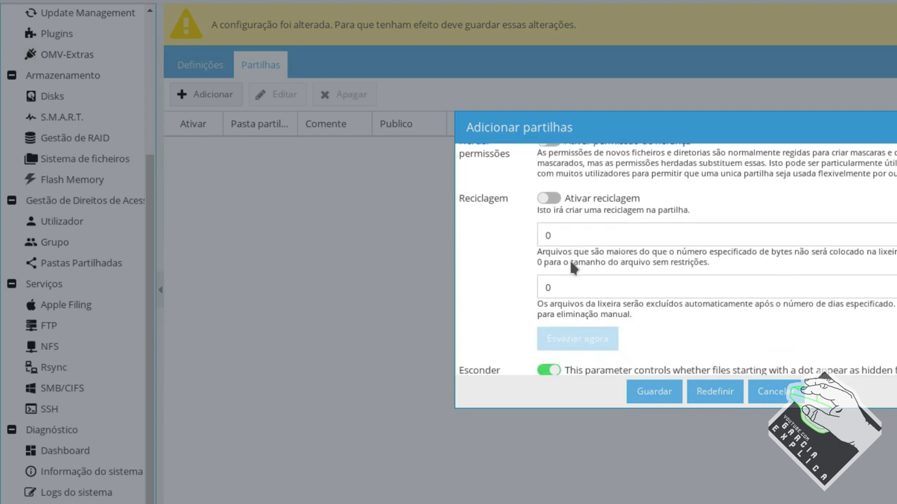
scroll(595, 264, down, 5)
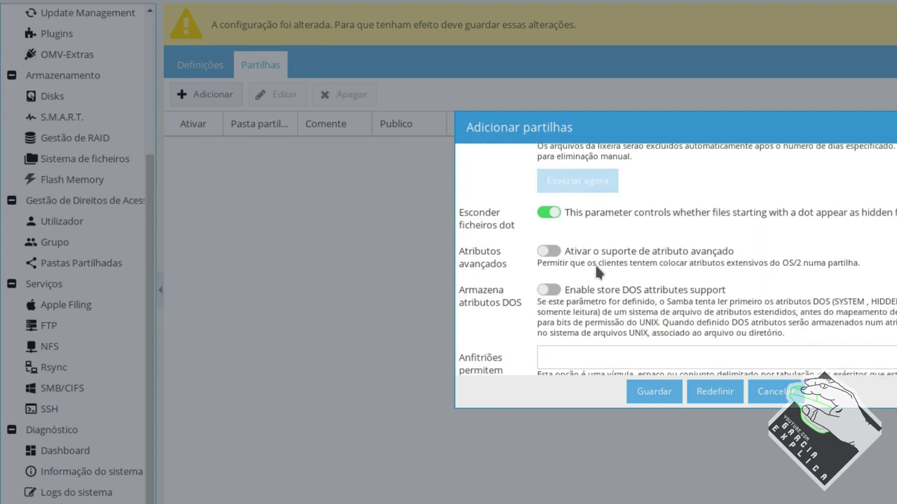
scroll(597, 267, down, 4)
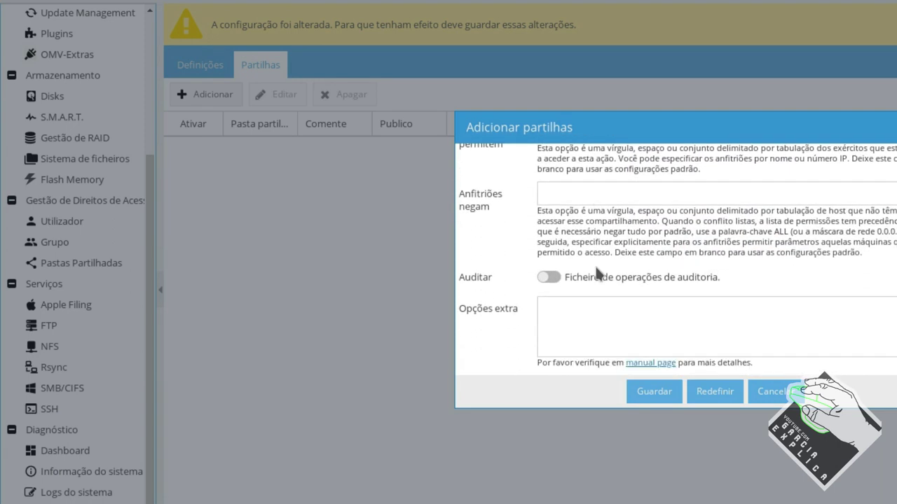
click(664, 393)
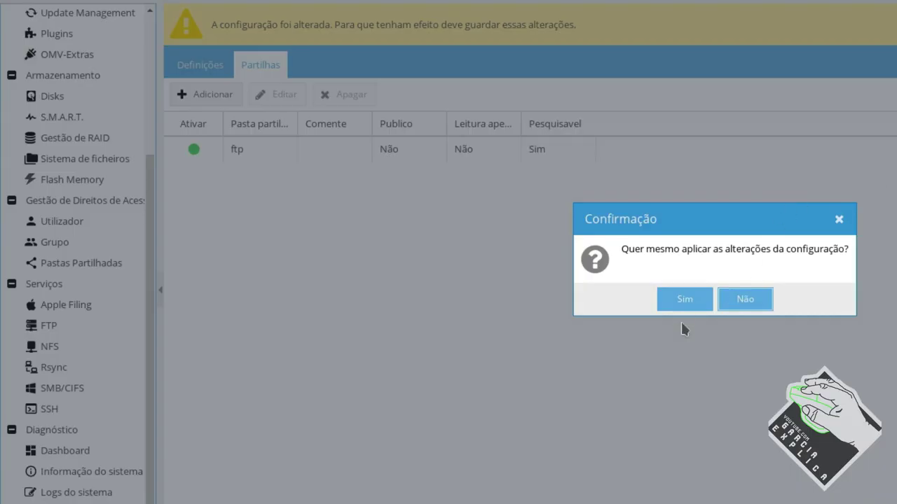
Apply the share changes, enable SSH root login and apply it, then bring Konsole over the browser
click(683, 302)
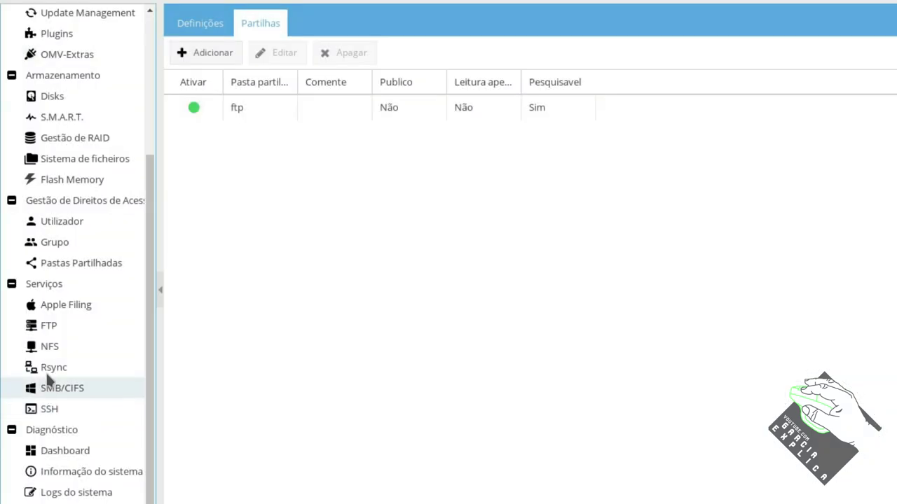
click(56, 306)
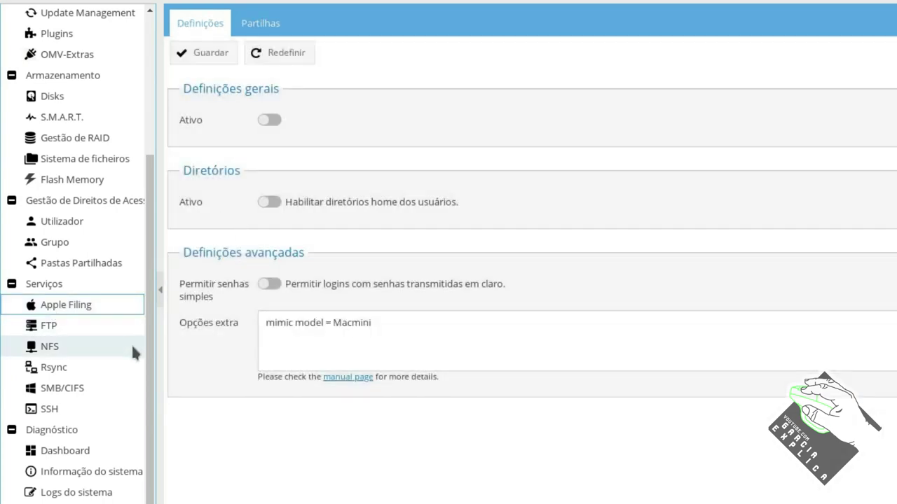
click(75, 413)
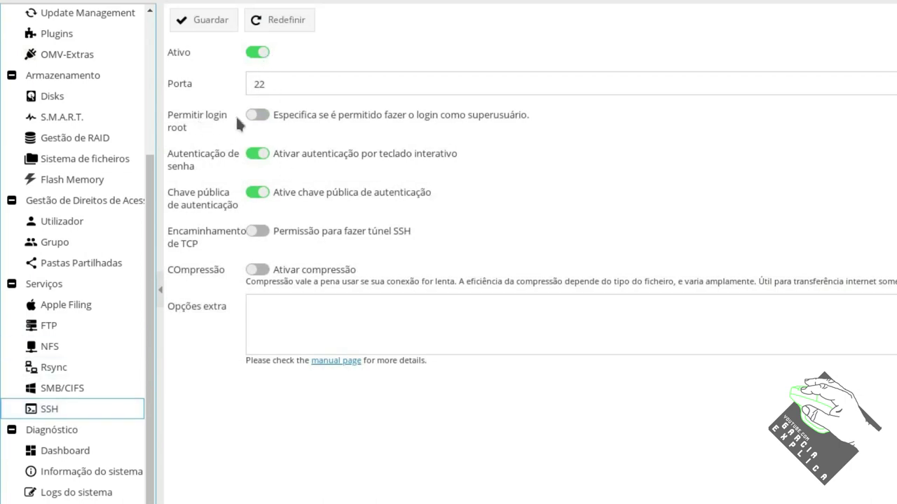
click(258, 114)
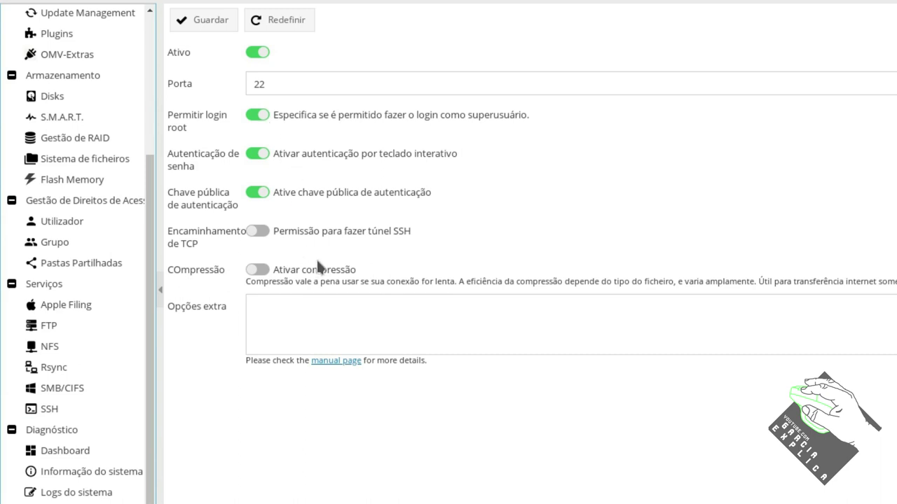
click(214, 21)
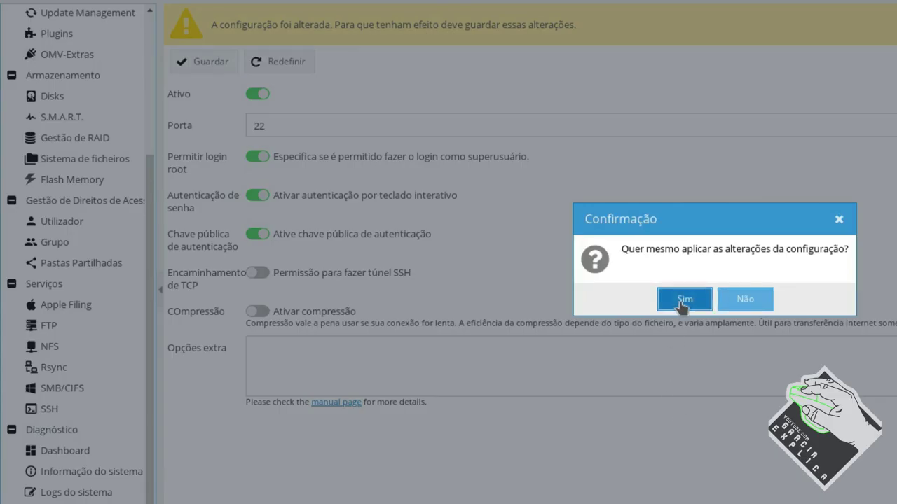
click(684, 299)
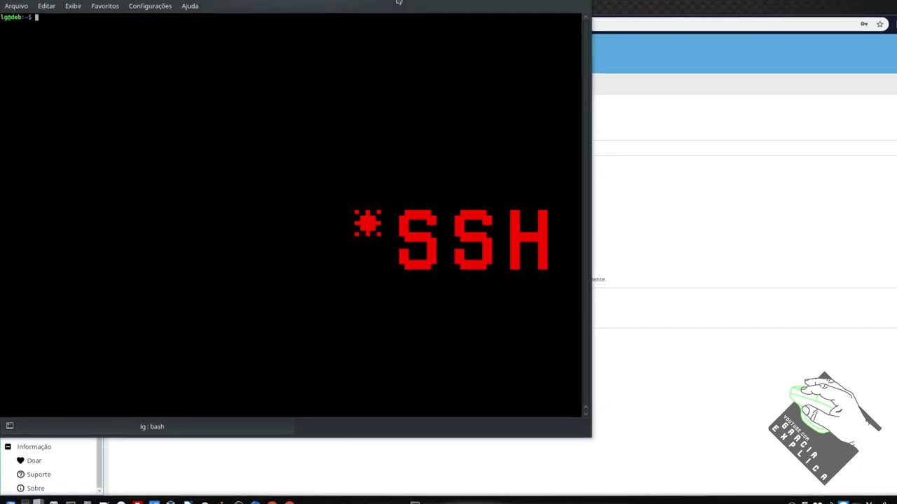
drag(427, 7, 583, 20)
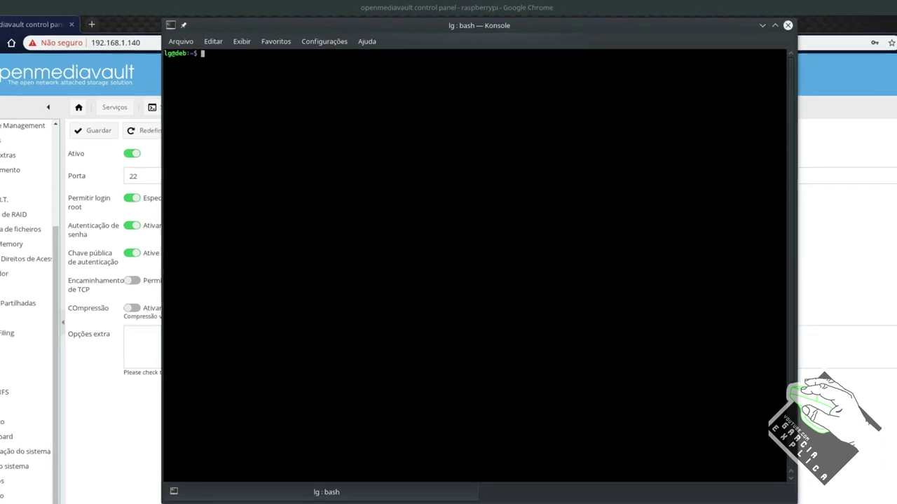
Log in as root over SSH to 192.168.1.140, accepting the host key and entering the password
text(ssh )
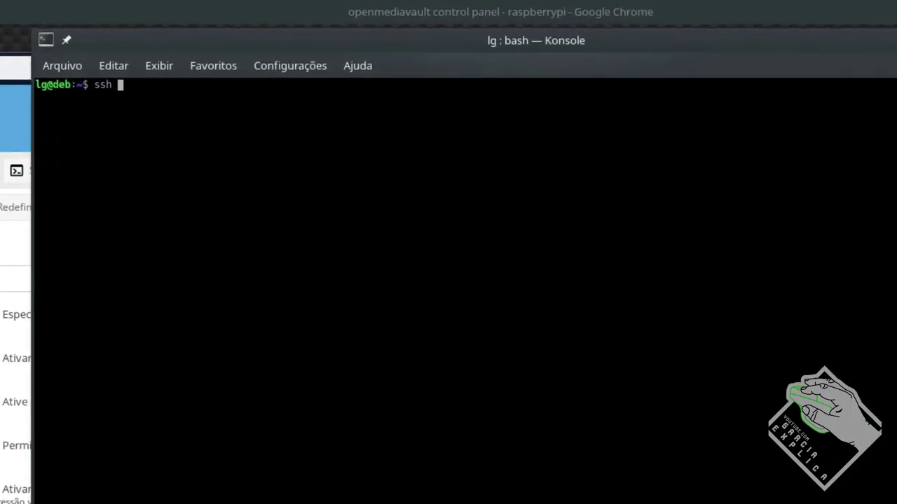
text(root@192.168.1.140)
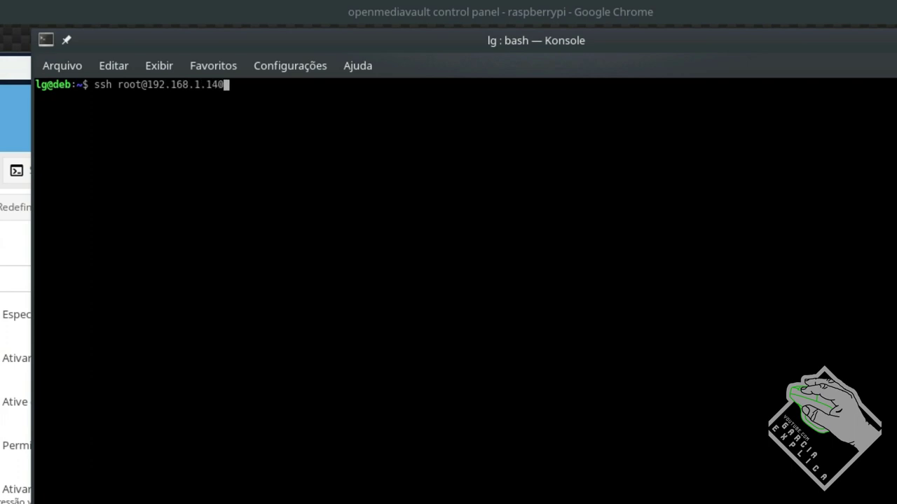
key(Return)
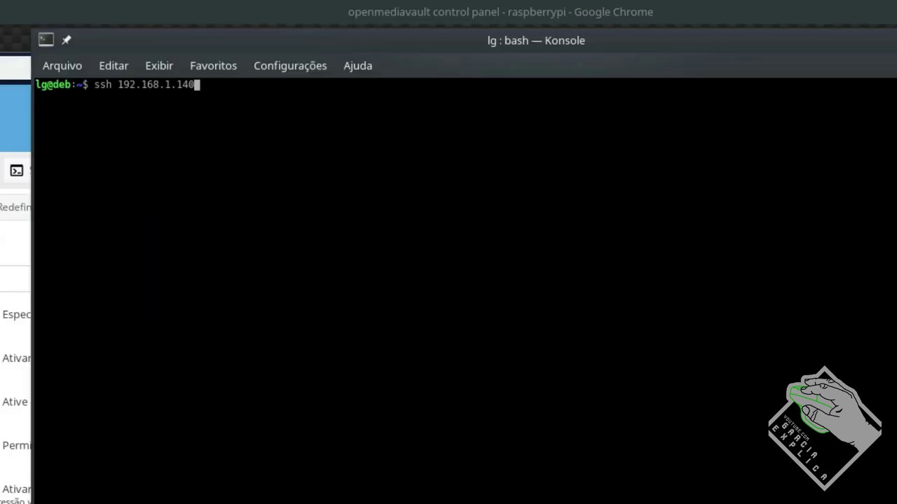
key(Up)
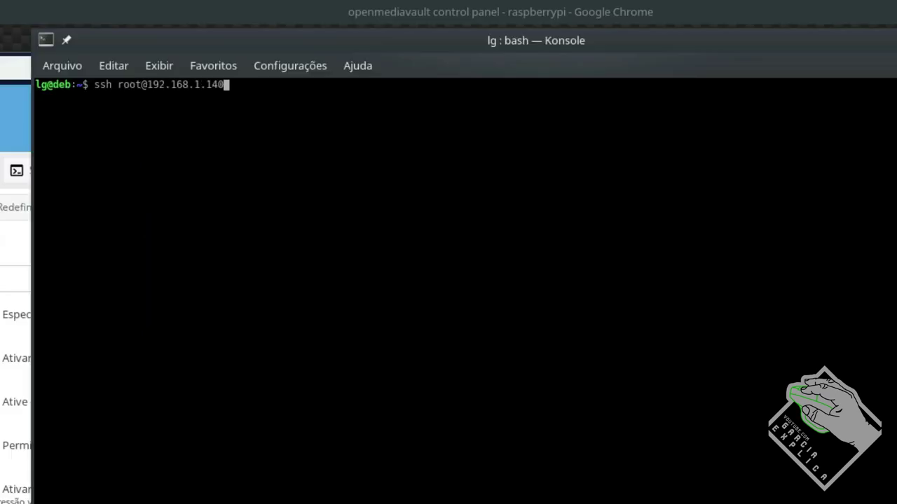
key(Return)
text(yes)
key(Return)
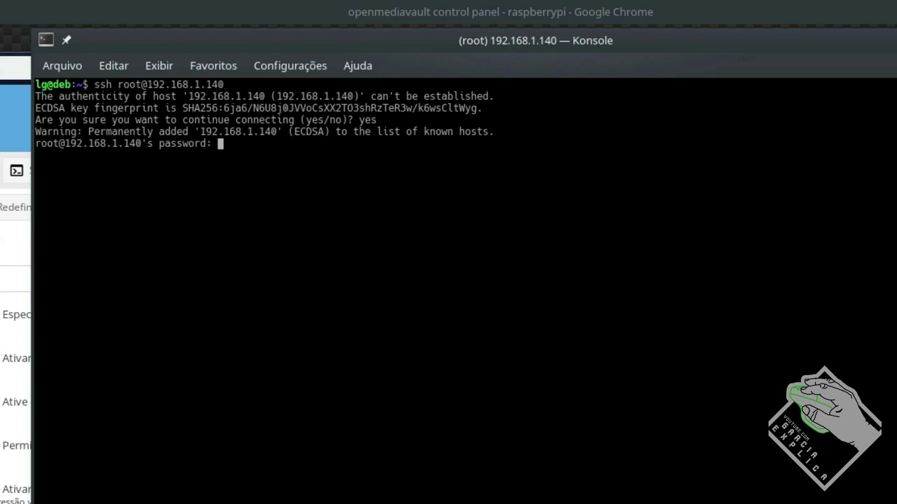
key(Return)
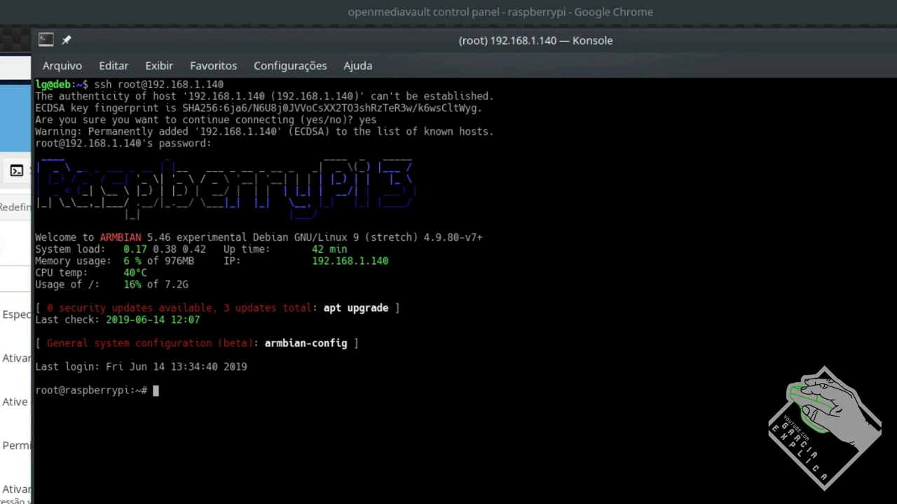
Paste and run the apt-key command importing signing key 82B129927FA3303E
text(sudo s)
key(BackSpace)
key(BackSpace)
key(BackSpace)
key(BackSpace)
key(BackSpace)
key(BackSpace)
text(apt-get update)
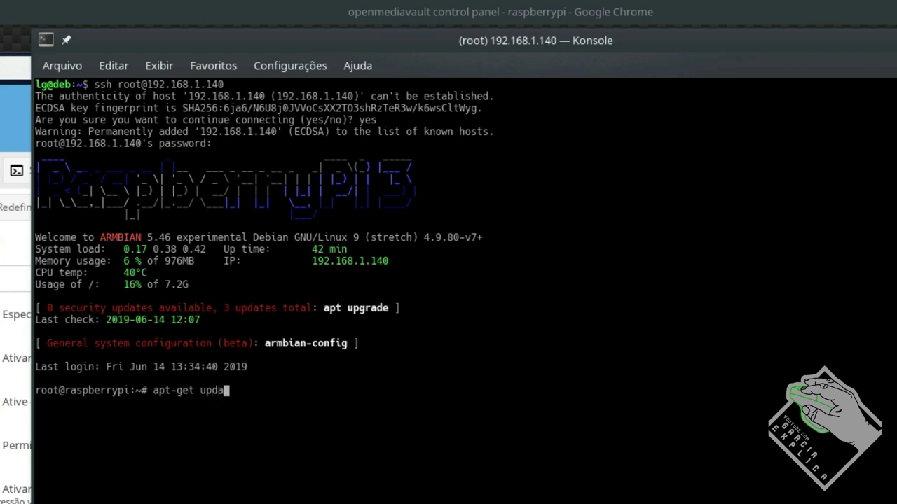
key(BackSpace)
key(BackSpace)
key(BackSpace)
key(BackSpace)
text(grade)
key(BackSpace)
key(BackSpace)
key(BackSpace)
key(BackSpace)
key(BackSpace)
key(BackSpace)
key(BackSpace)
key(BackSpace)
key(BackSpace)
key(BackSpace)
key(BackSpace)
key(BackSpace)
key(BackSpace)
key(BackSpace)
key(BackSpace)
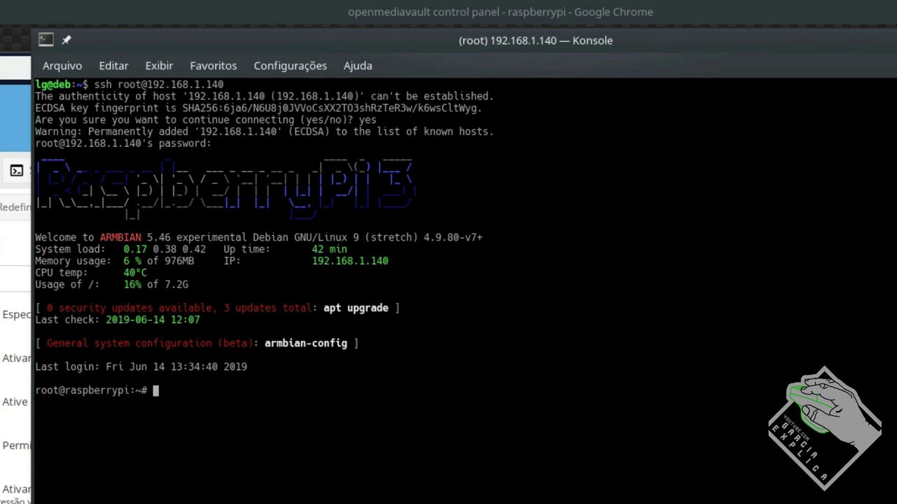
key(ctrl+shift+v)
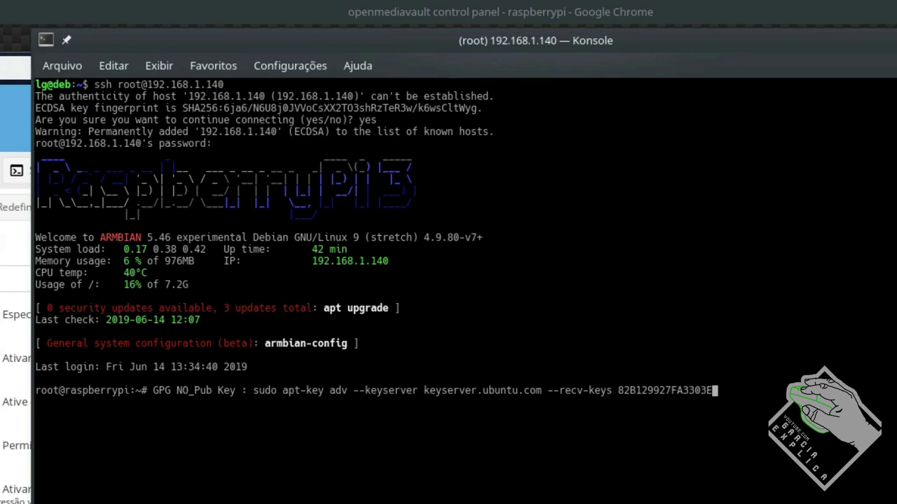
key(Return)
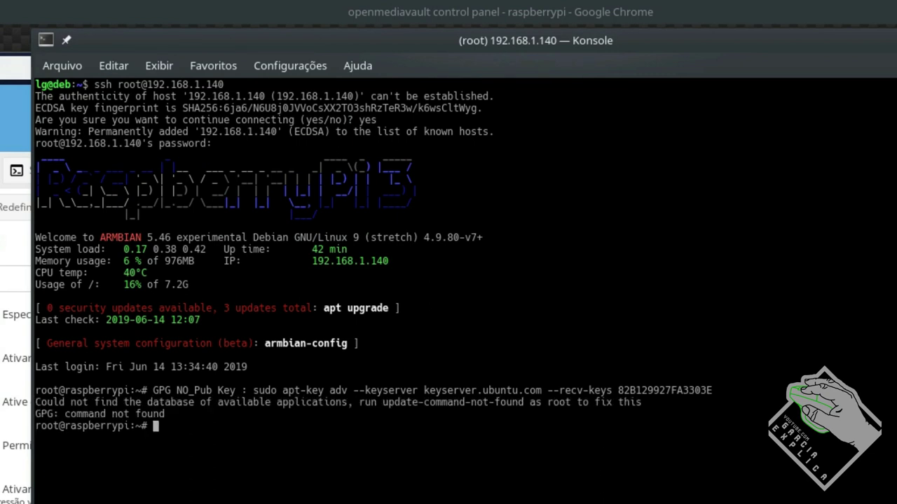
Recall the key import command, strip the leftover prefix before apt-key, and rerun it
key(Up)
key(Left)
key(Left)
key(Left)
key(Left)
key(Left)
key(Left)
key(Left)
key(Left)
key(Left)
key(Left)
key(Left)
key(Left)
key(Left)
key(Left)
key(Left)
key(Left)
key(Left)
key(Left)
key(Left)
key(Left)
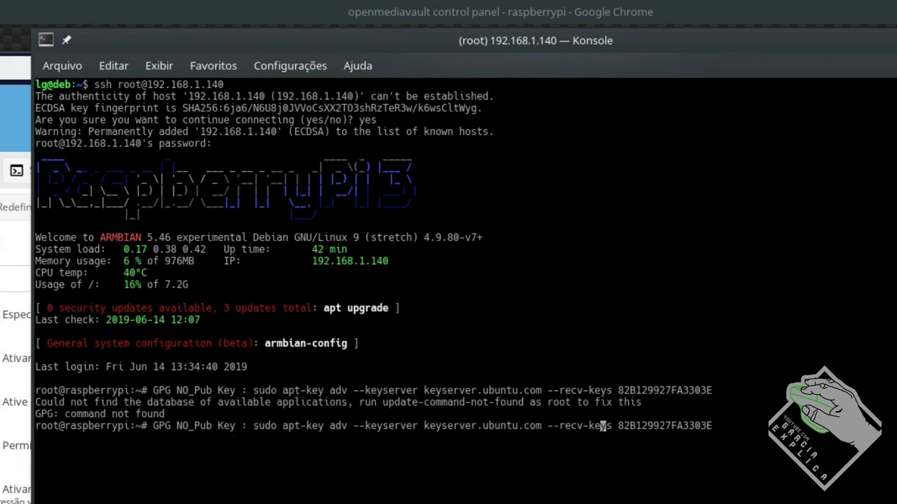
key(Left)
key(Left)
key(Left)
key(Left)
key(Left)
key(Left)
key(Left)
key(Left)
key(Left)
key(Left)
key(Left)
key(Left)
key(Left)
key(Left)
key(Left)
key(Left)
key(Left)
key(Left)
key(Left)
key(Left)
key(BackSpace)
key(BackSpace)
key(BackSpace)
key(BackSpace)
key(BackSpace)
key(BackSpace)
key(BackSpace)
key(BackSpace)
key(BackSpace)
key(BackSpace)
key(BackSpace)
key(BackSpace)
key(BackSpace)
key(BackSpace)
key(BackSpace)
key(BackSpace)
key(BackSpace)
key(BackSpace)
key(BackSpace)
key(BackSpace)
key(BackSpace)
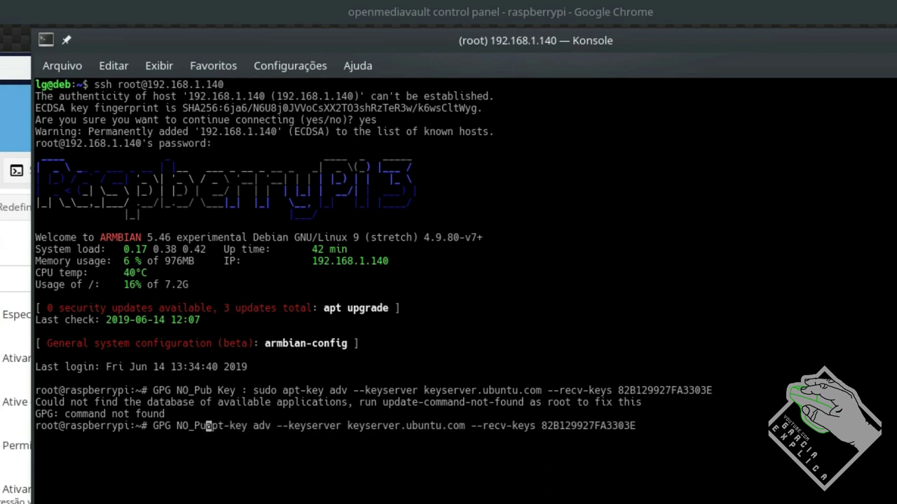
key(Return)
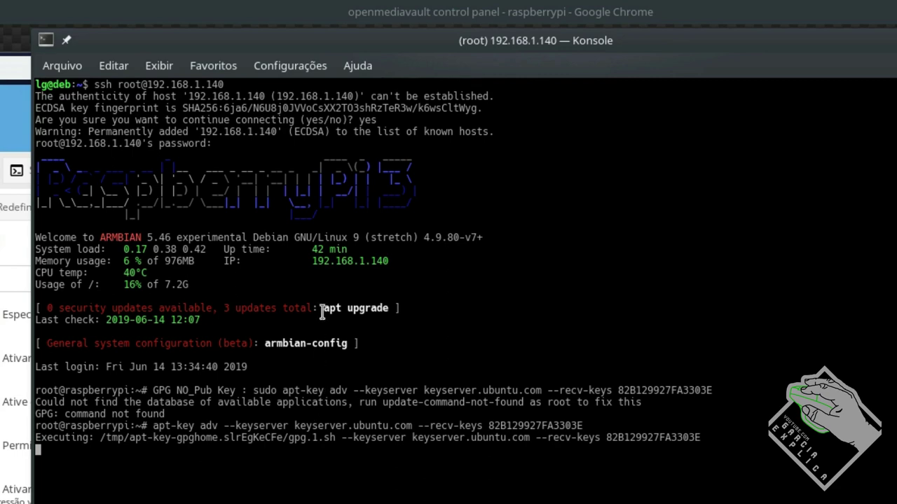
Once apt upgrade reports 0 upgraded, run omv-initsystem at the root prompt
drag(323, 309, 384, 308)
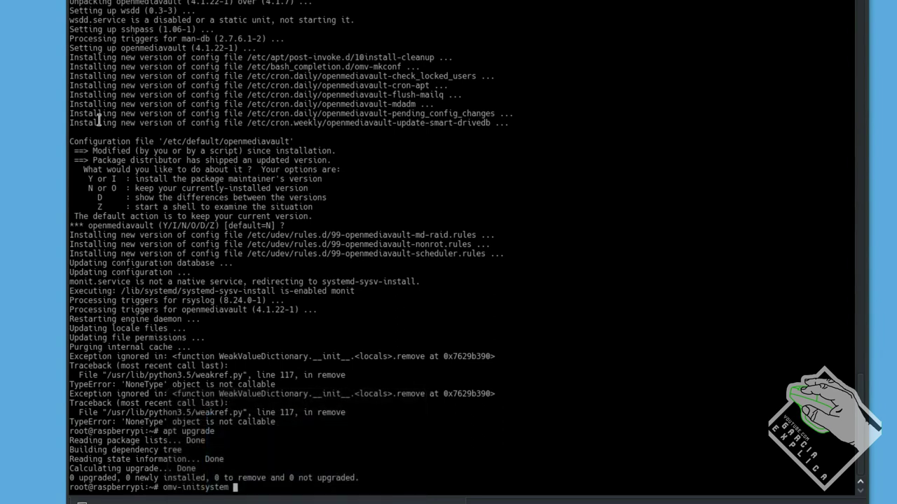
drag(70, 140, 304, 225)
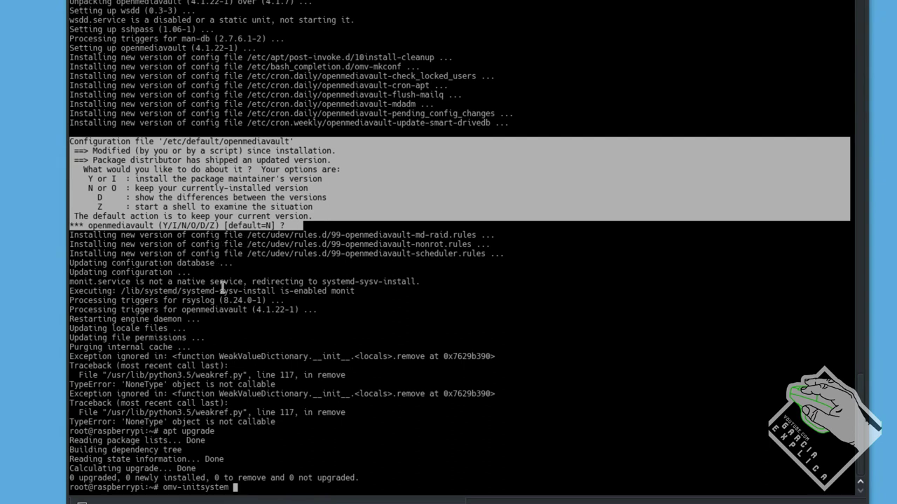
click(245, 274)
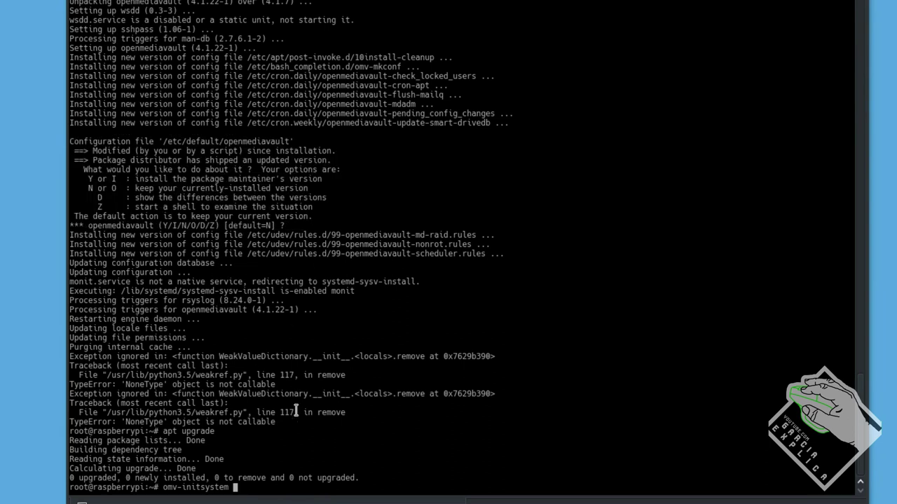
drag(245, 487, 156, 487)
click(344, 434)
key(Return)
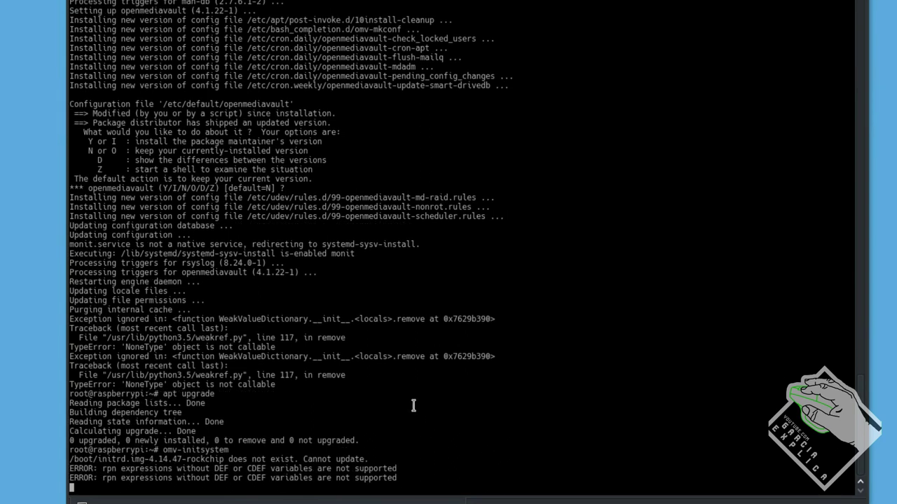
Scroll back through the apt-key and omv-initsystem output in Konsole
drag(853, 475, 826, 123)
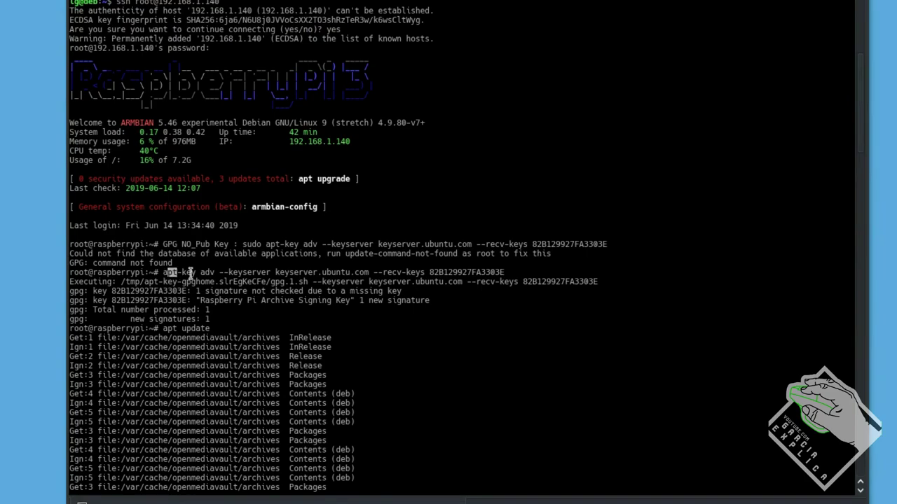
drag(166, 272, 556, 272)
drag(860, 106, 855, 482)
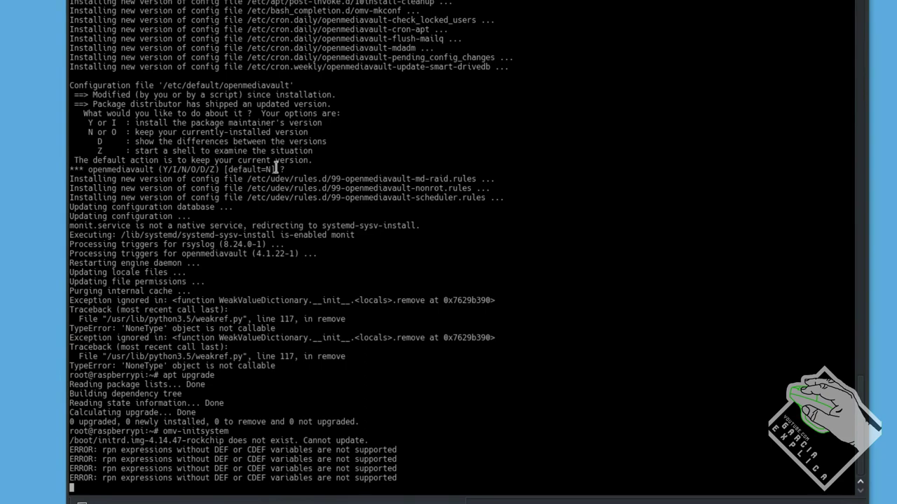
scroll(340, 211, up, 13)
scroll(338, 190, down, 13)
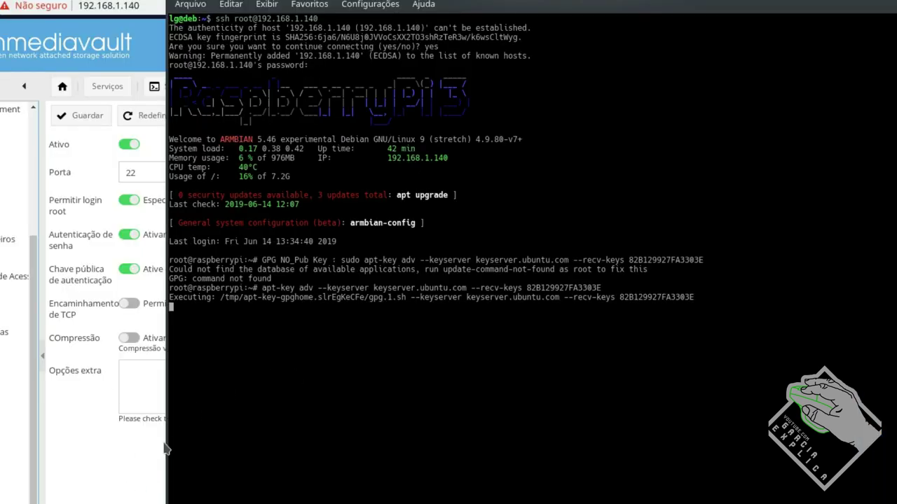
scroll(17, 315, up, 5)
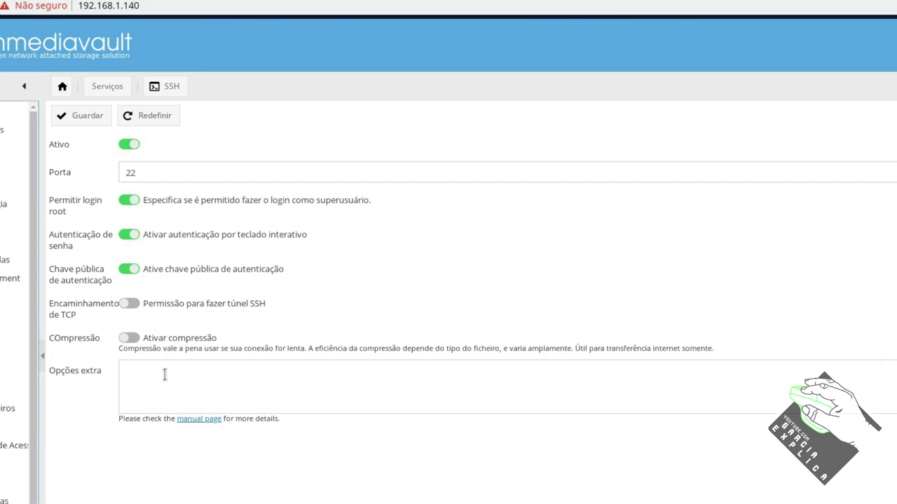
scroll(14, 351, down, 5)
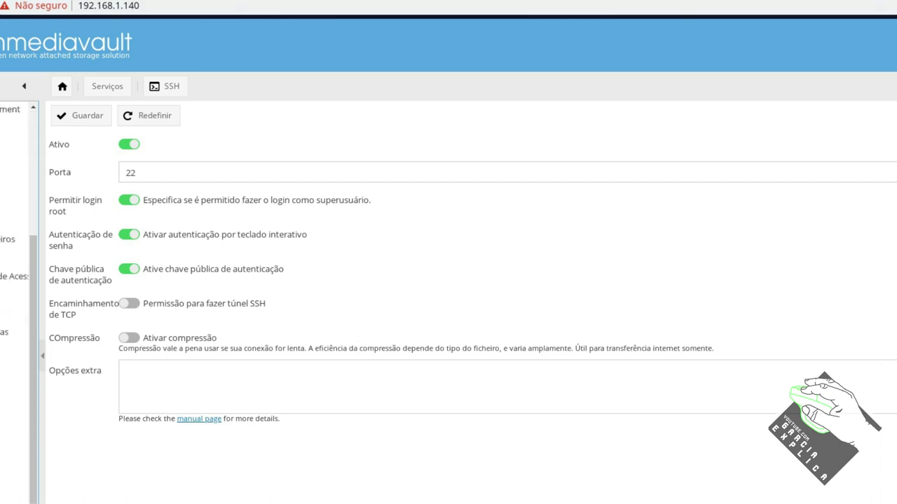
Quickconnect FileZilla to 192.168.1.140 using the user's FTP user name and password
key(alt+Tab)
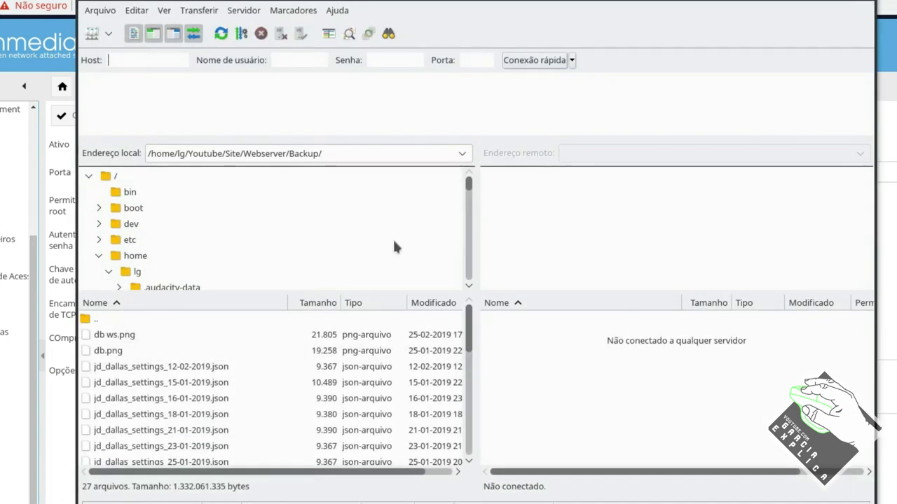
key(BackSpace)
key(BackSpace)
key(Tab)
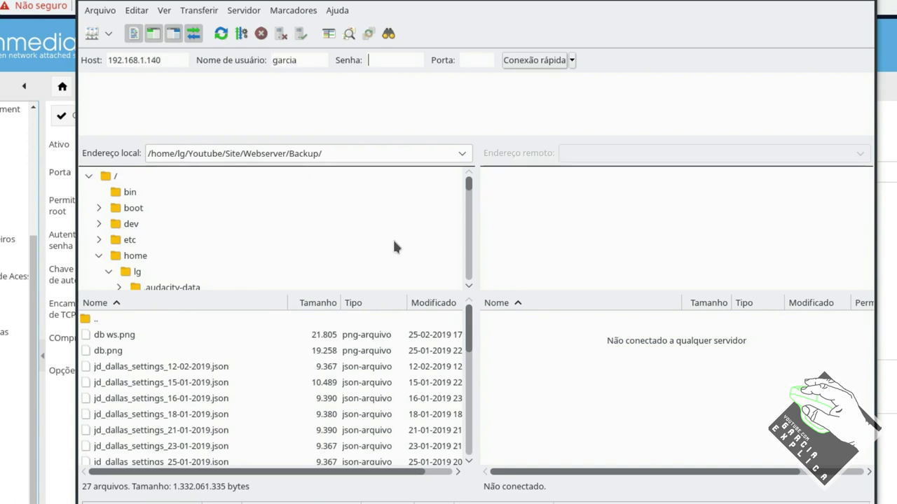
key(Tab)
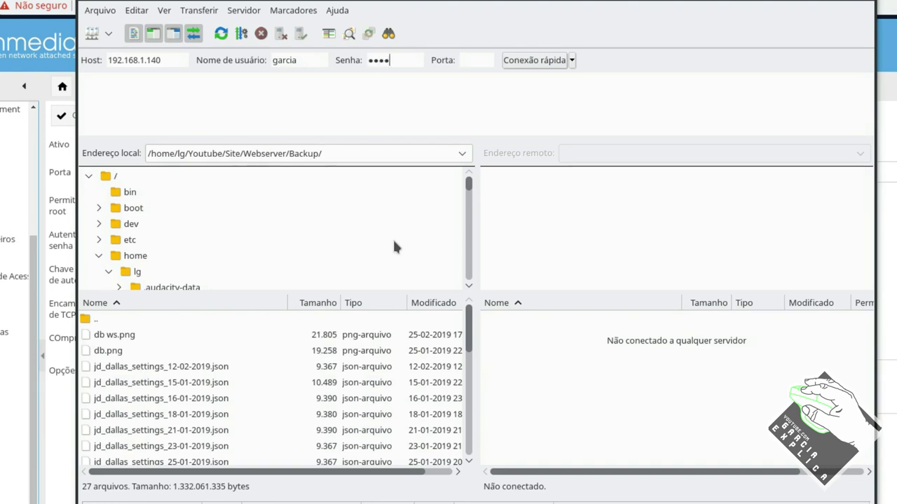
key(Return)
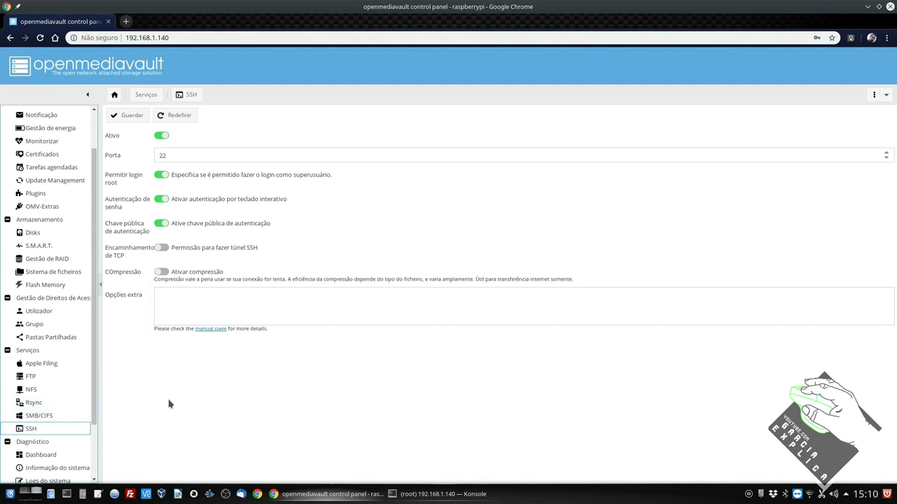
Toggle the FTP service's enabled switch and save the FTP settings
scroll(87, 420, down, 2)
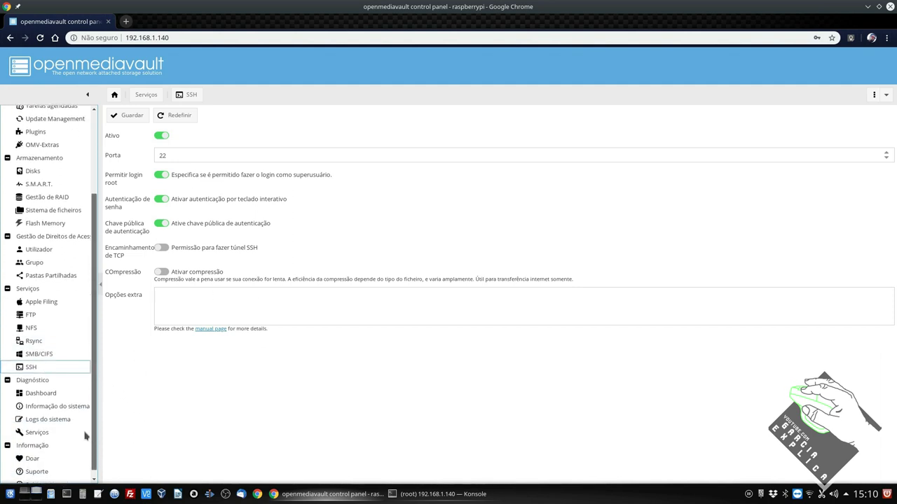
click(68, 313)
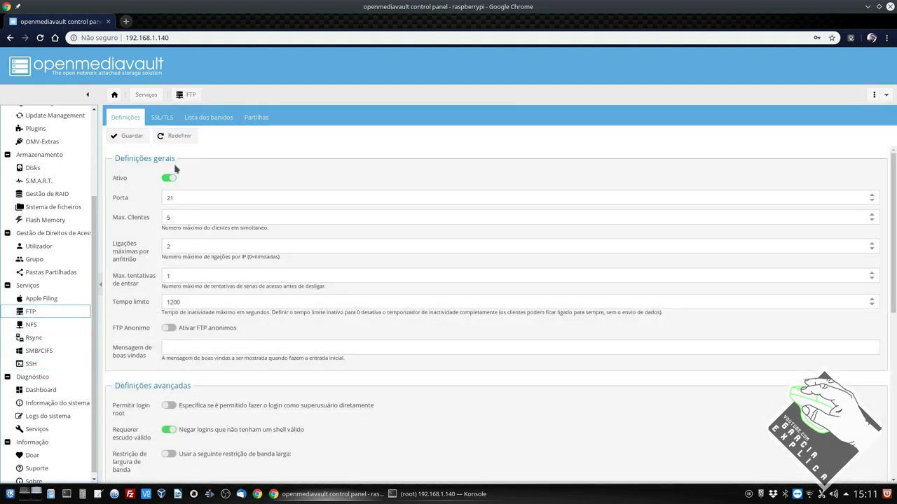
click(170, 179)
click(138, 138)
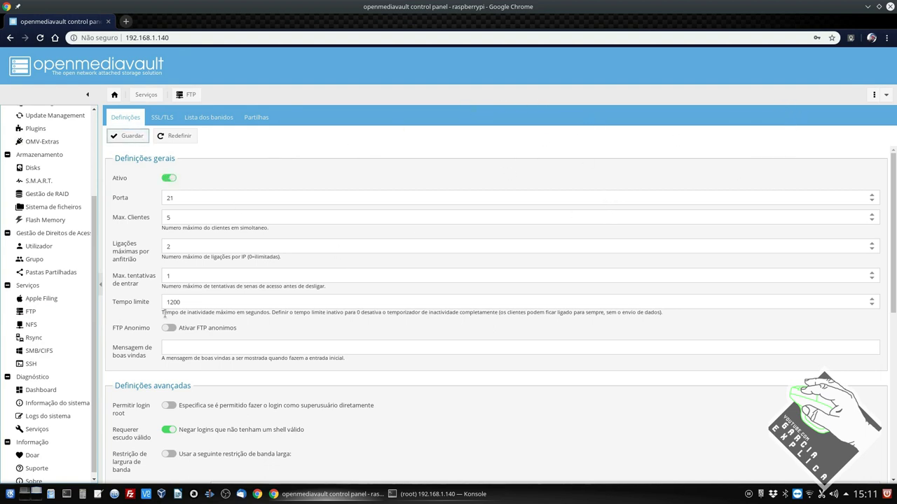
Turn NFS on and save, then switch it back off and save as disabled
click(56, 324)
click(164, 158)
click(136, 138)
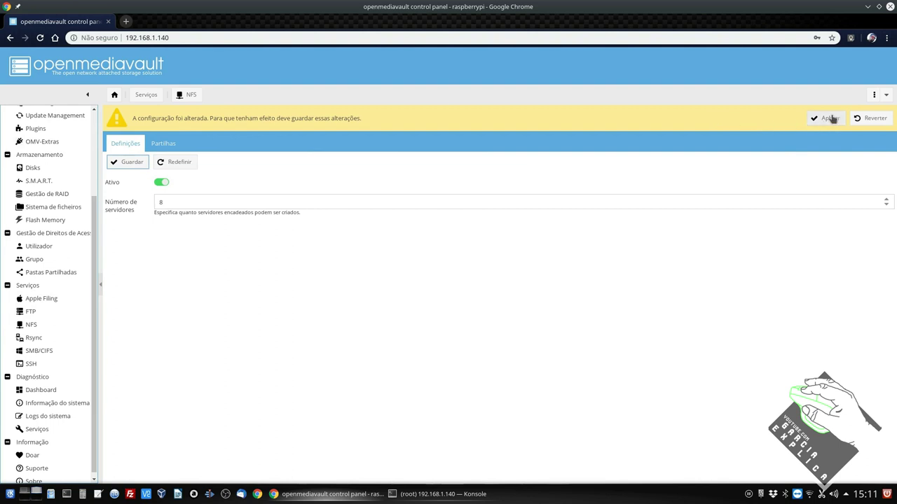
click(162, 183)
click(130, 162)
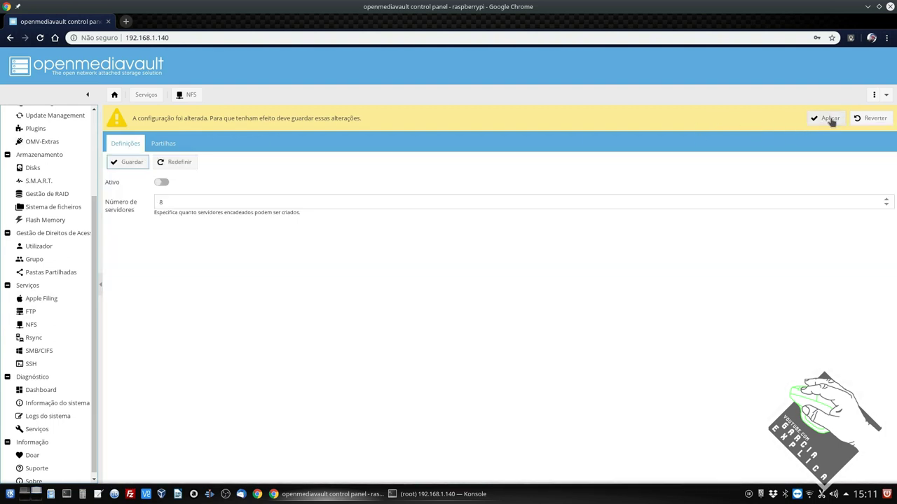
Apply the pending changes, then check the FTP, SSH and services dashboard pages
click(830, 118)
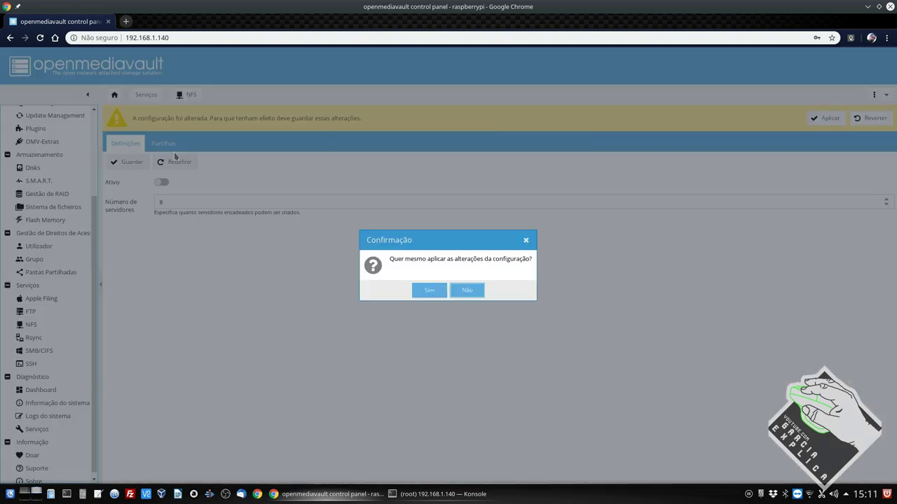
click(430, 292)
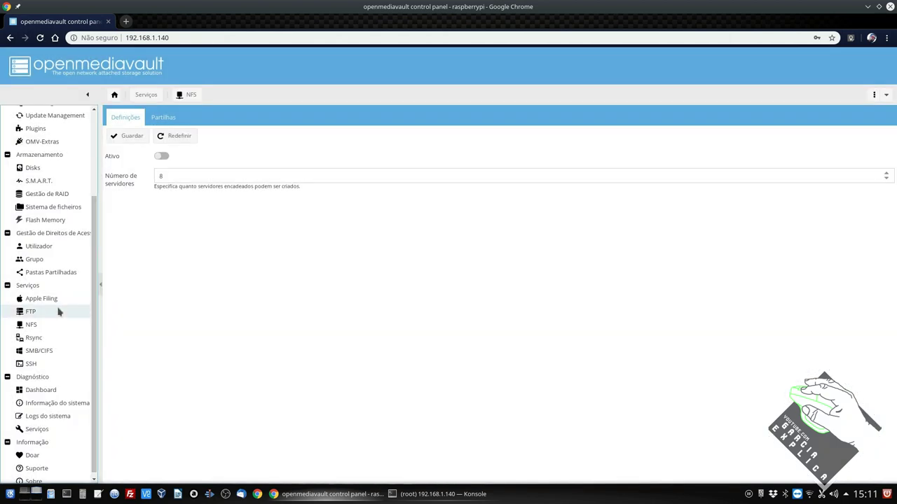
click(49, 312)
click(36, 364)
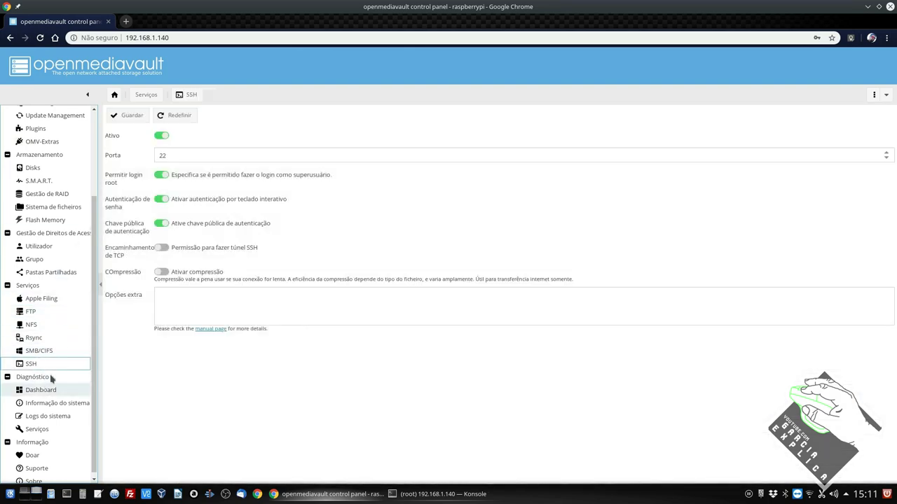
click(31, 390)
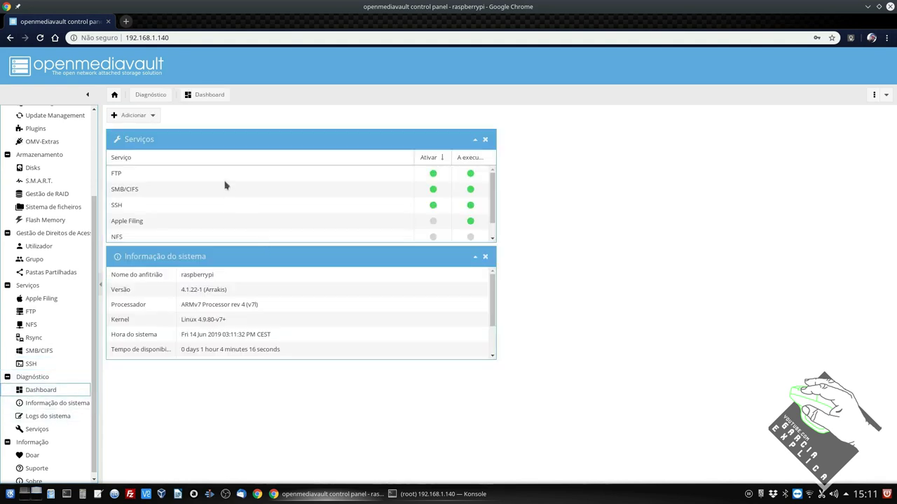
Sort the dashboard Services panel by enabled status and narrow the service name column
click(430, 158)
click(429, 159)
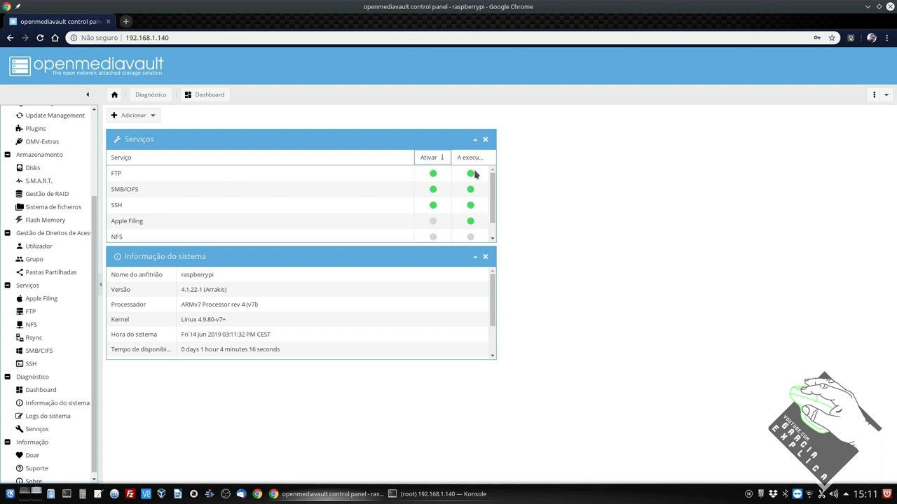
drag(414, 161, 382, 161)
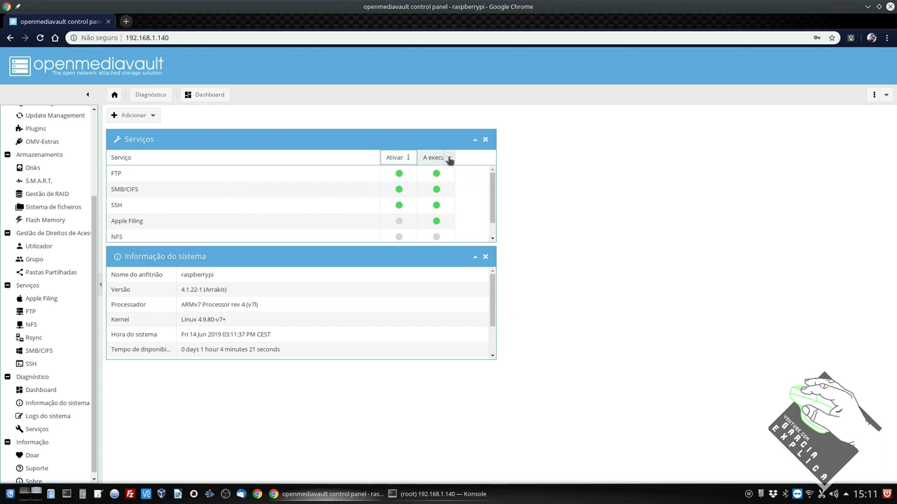
click(416, 163)
drag(376, 161, 413, 156)
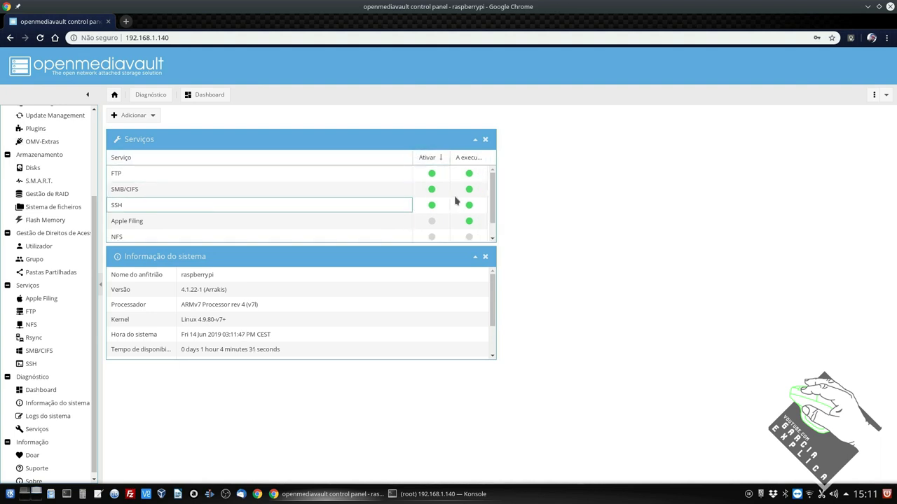
click(130, 494)
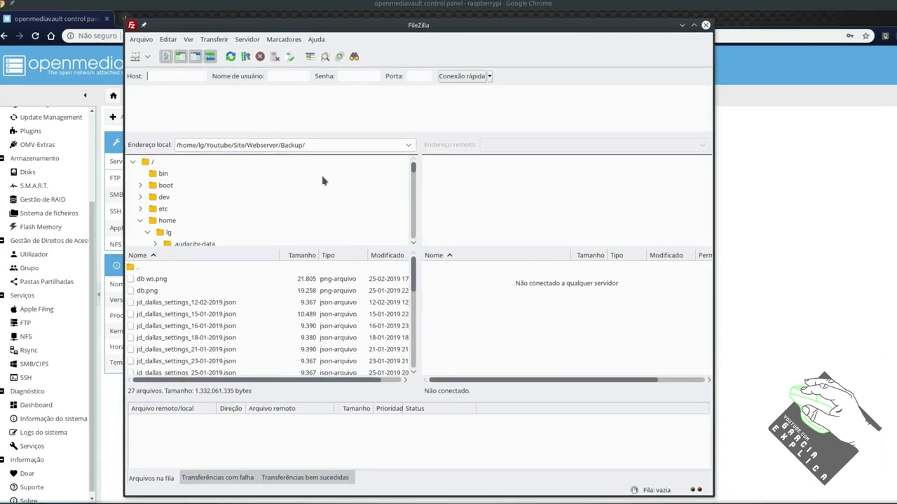
Connect FileZilla to 192.168.1.140 with the user's FTP user name and password
text(192.1)
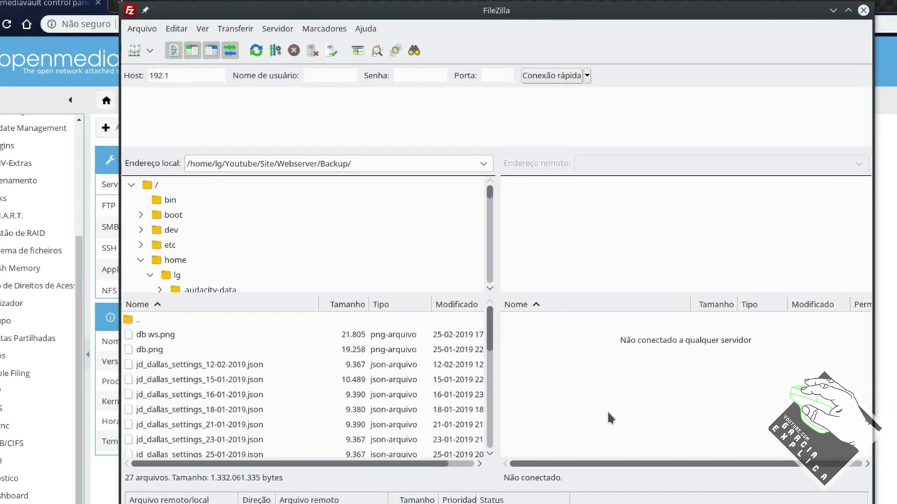
text(68.1.140)
key(Tab)
text(garcia)
key(Tab)
text(••••••)
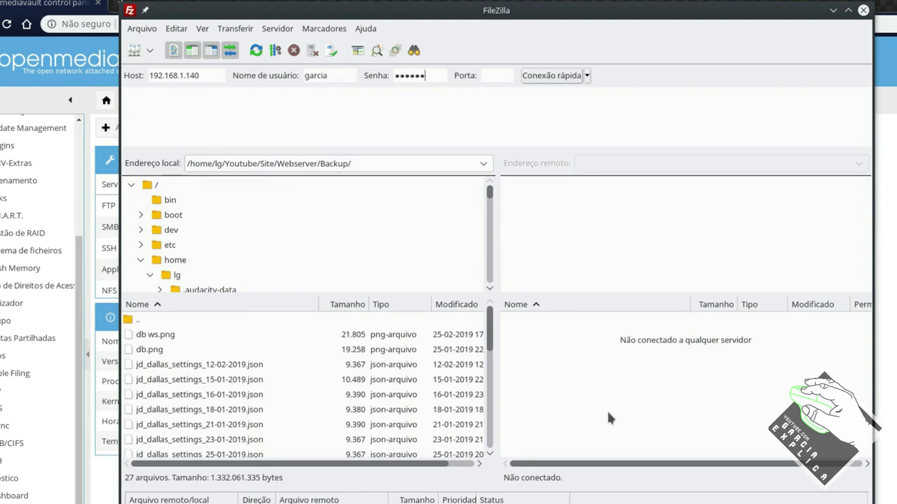
key(Return)
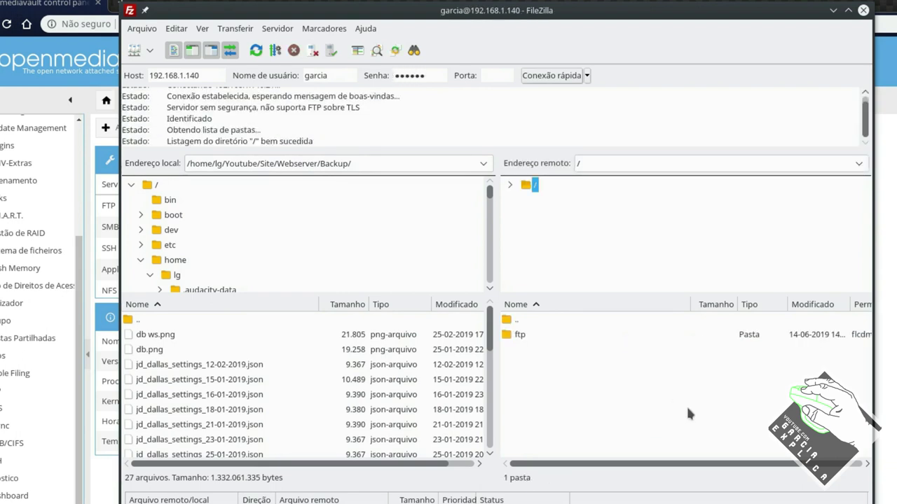
Open the remote ftp folder and upload web.config into it
double_click(522, 335)
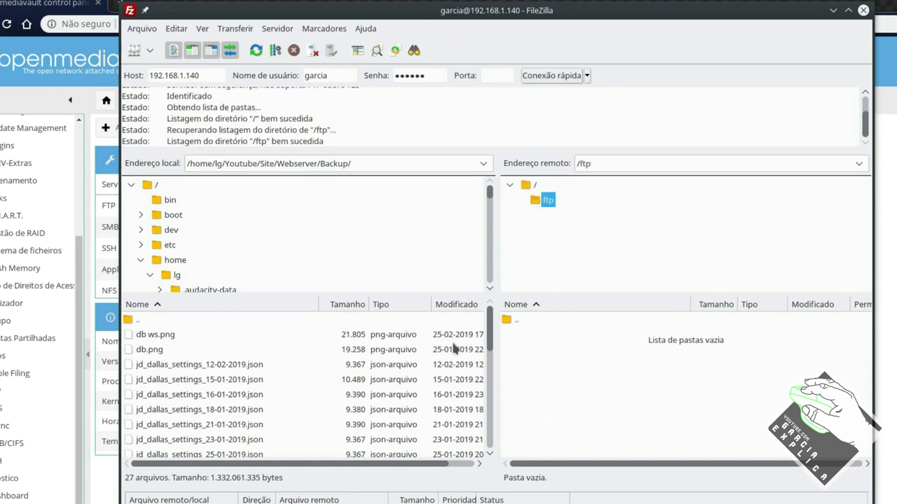
scroll(315, 351, down, 6)
scroll(315, 350, up, 6)
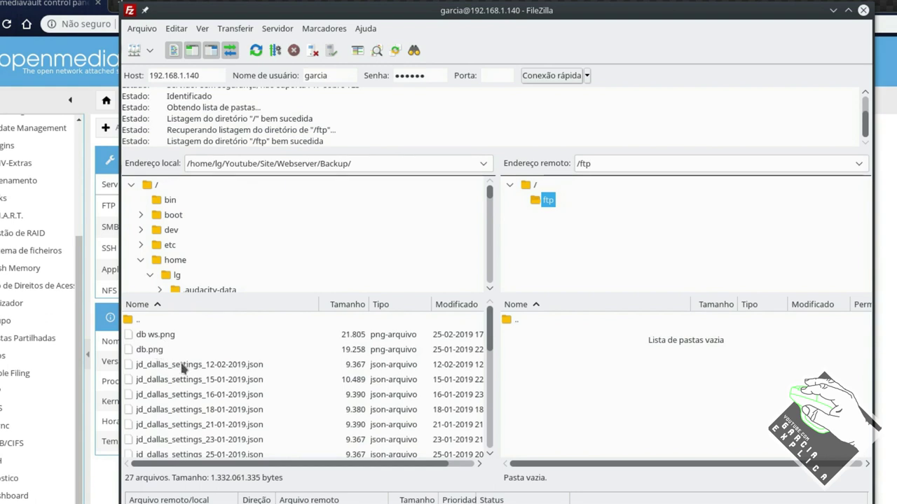
scroll(203, 364, down, 2)
scroll(211, 365, down, 4)
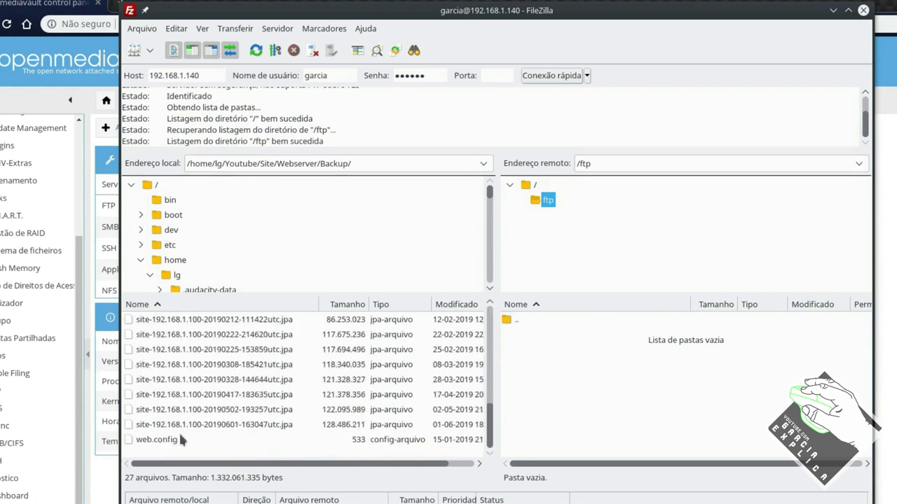
drag(168, 440, 650, 384)
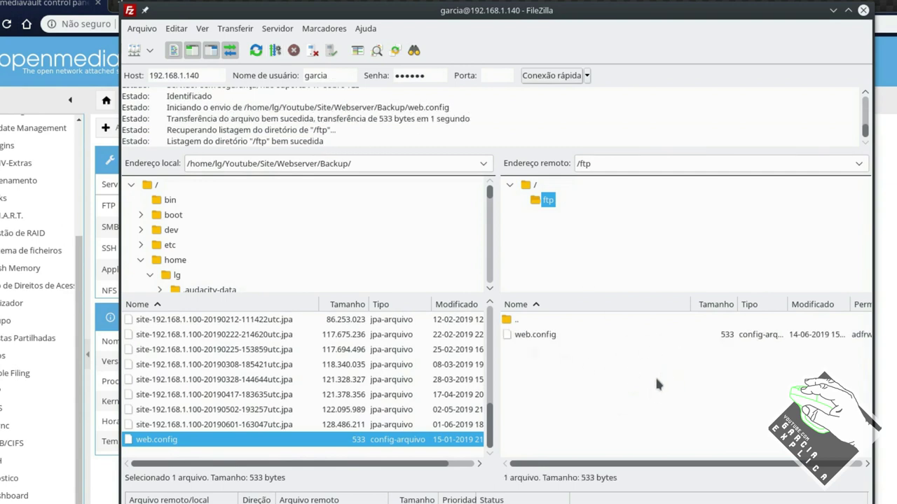
Delete the uploaded web.config from the server, confirming with Sim
click(531, 336)
right_click(530, 336)
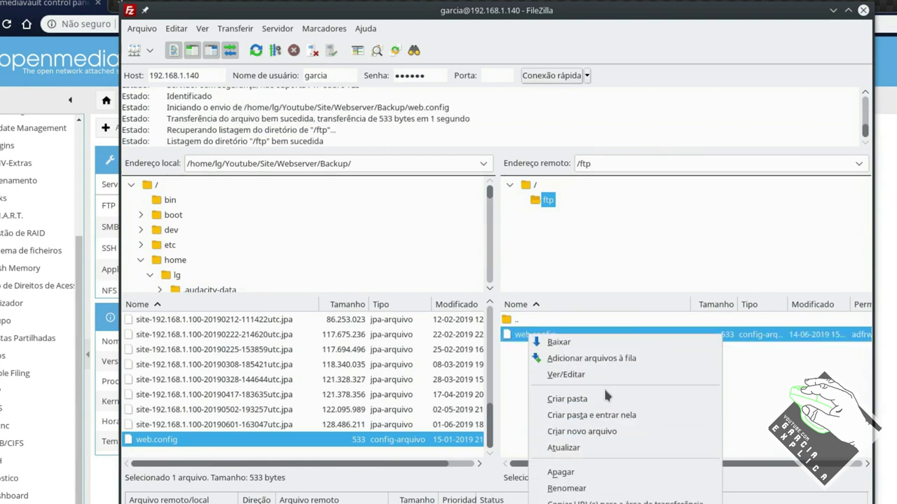
click(573, 472)
click(522, 354)
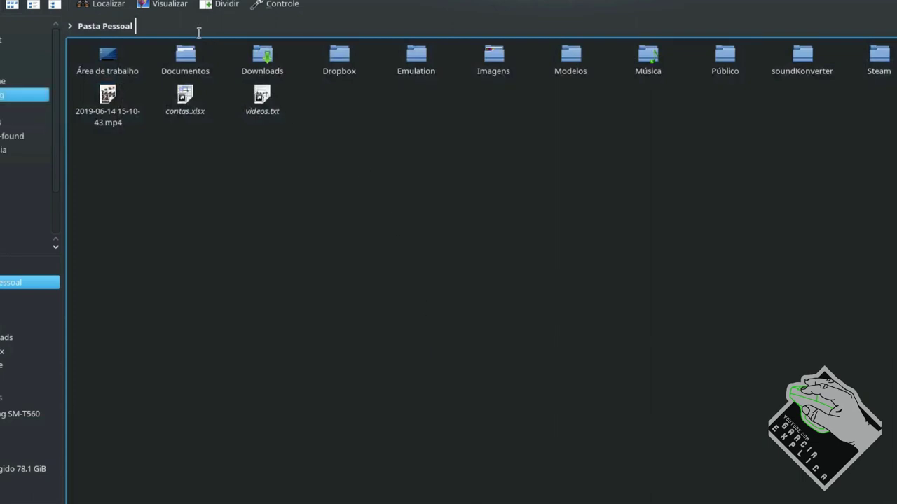
Replace the location text with \\192.167.1.140, then close the scratch document with Ctrl+Q
click(176, 28)
key(ctrl+a)
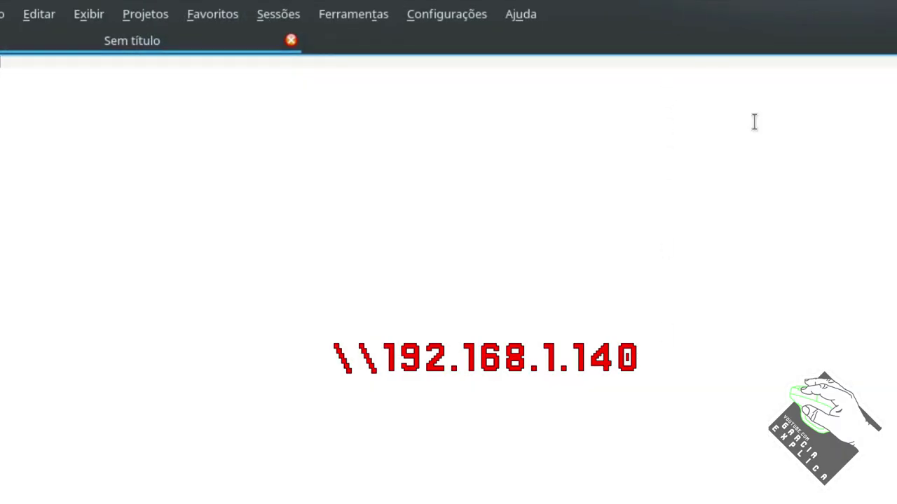
text(\\)
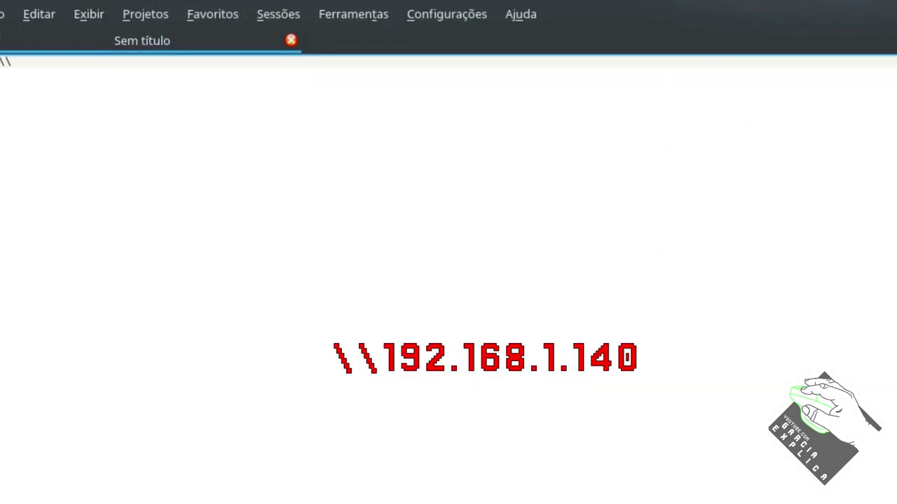
text(192.16)
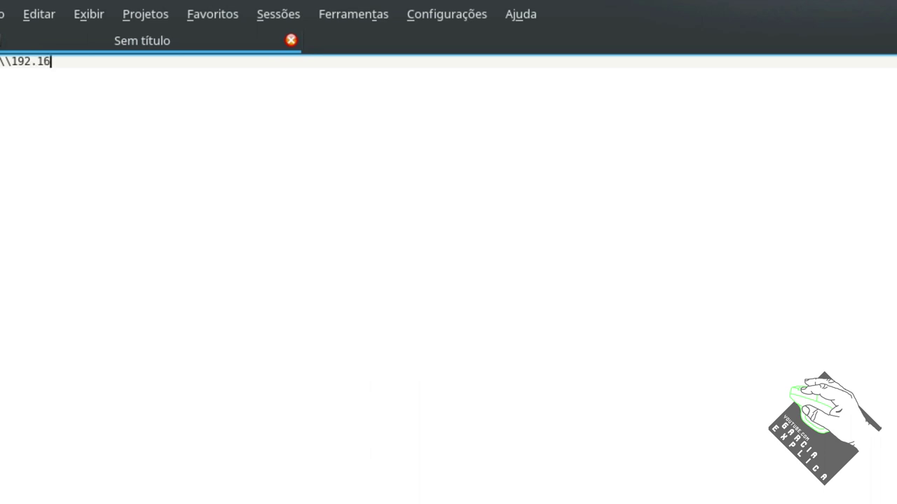
text(7.1.140)
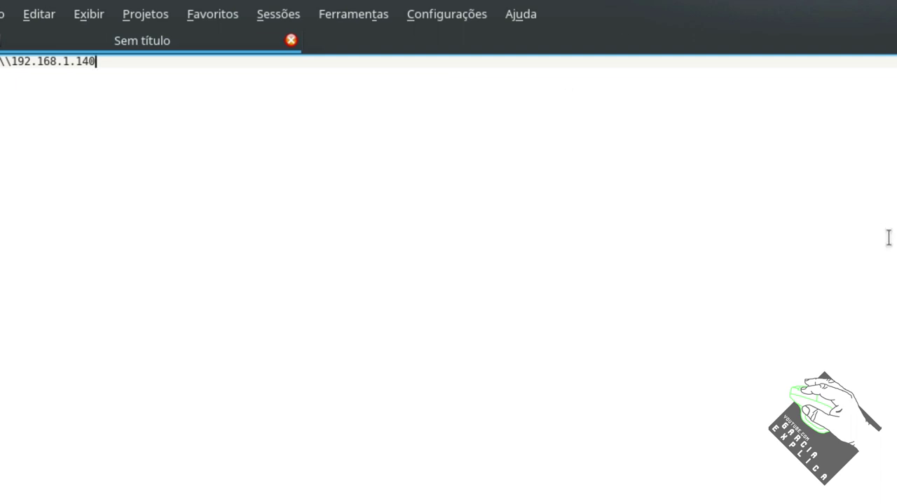
key(ctrl+q)
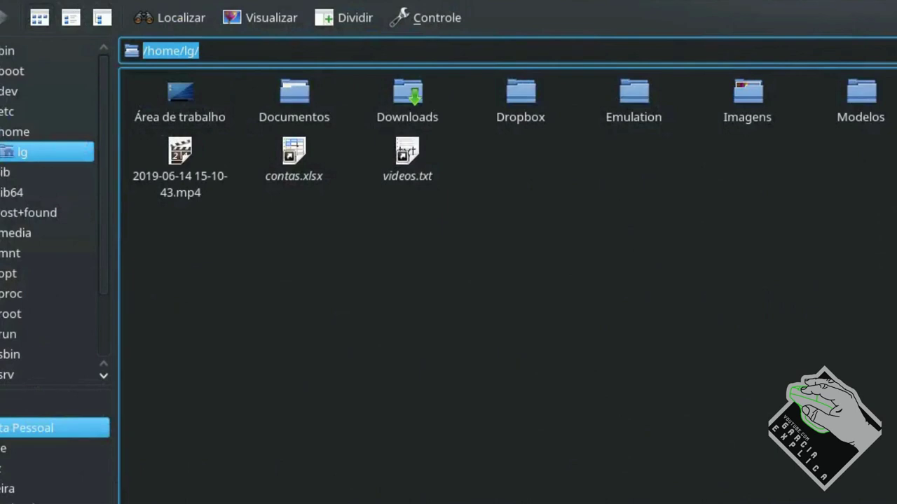
Browse to smb://192.168.1.140, open the ftp share, and log in with the NAS user's username and password
text(smb)
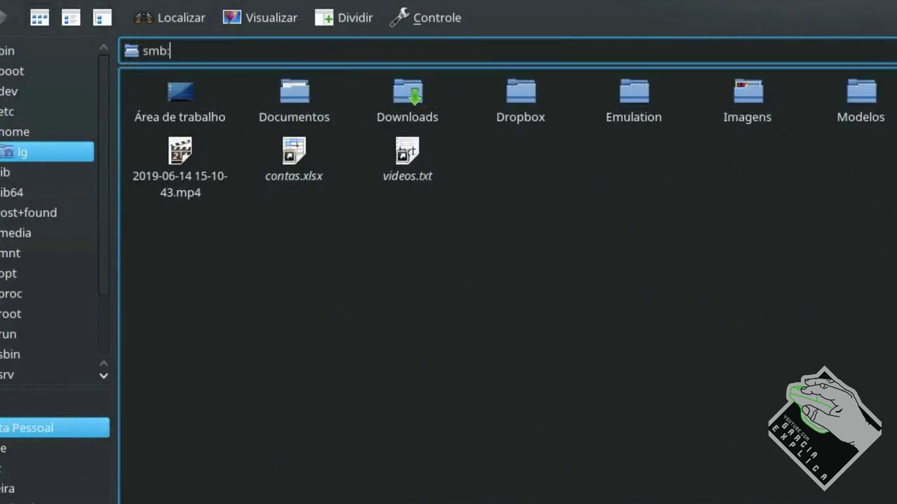
text(://192.168.1.140)
key(Return)
click(169, 136)
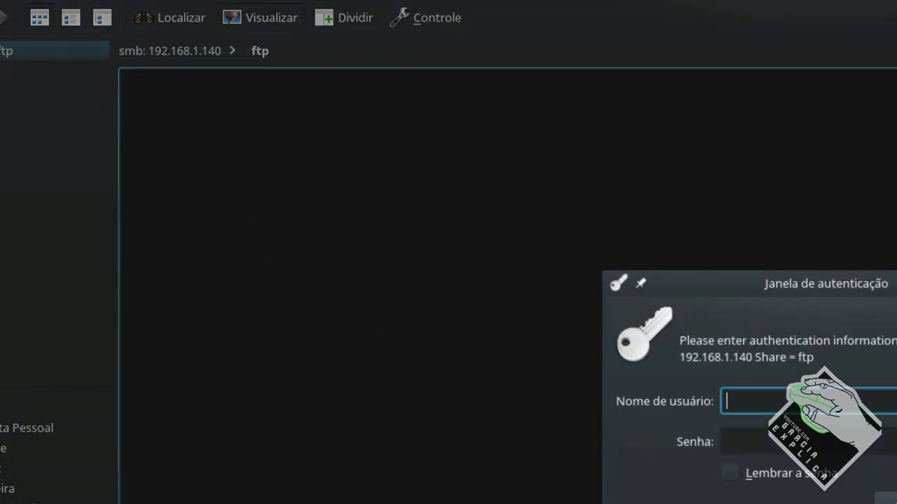
text(garcia)
key(Tab)
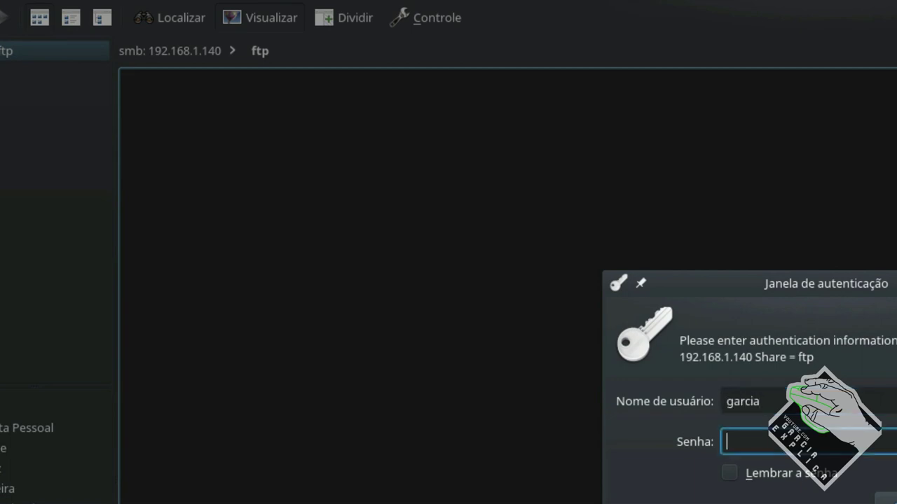
text(••••••)
key(Return)
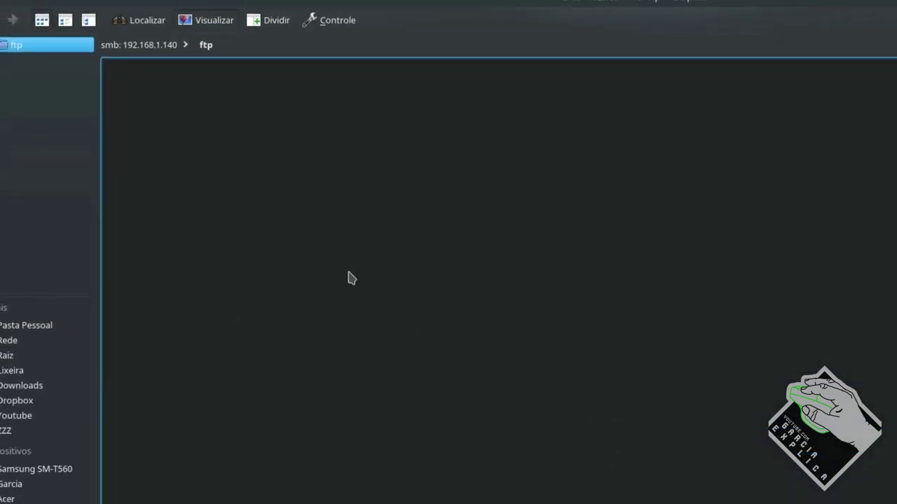
Bring FileZilla to the front and move its window to the right beside Dolphin
click(448, 500)
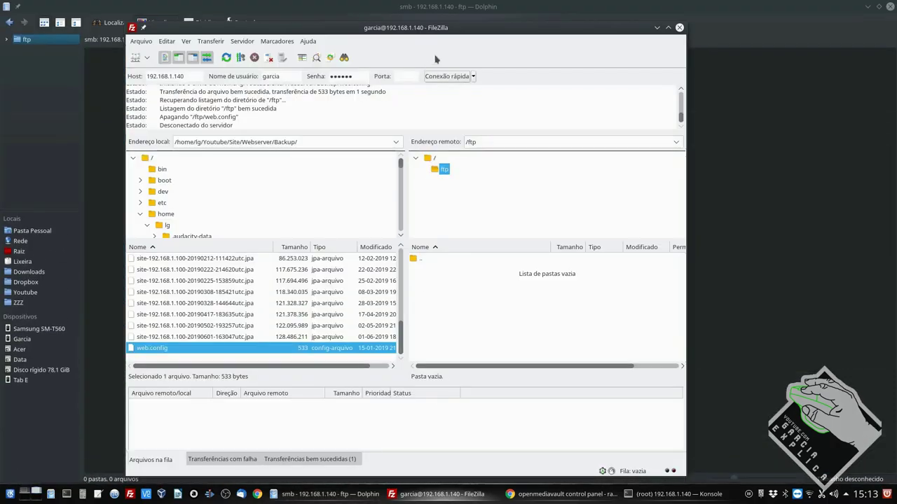
drag(452, 28, 620, 25)
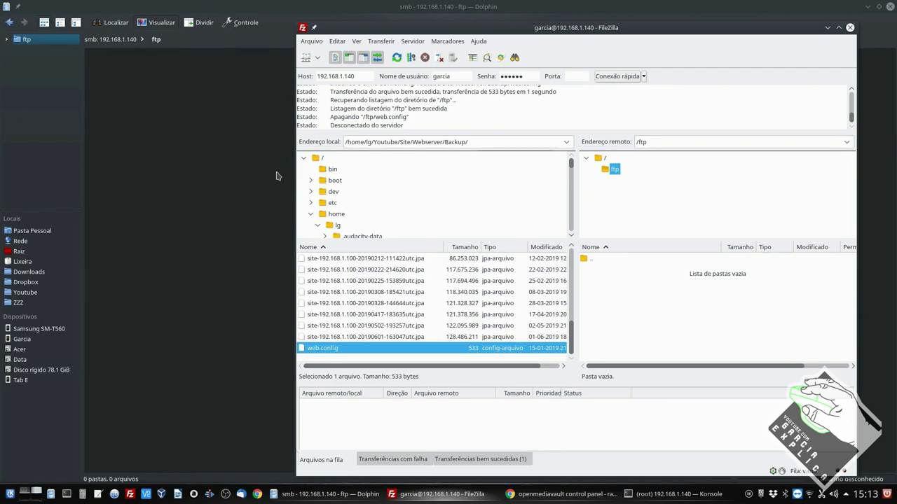
In openmediavault, open Utilizador, select the single user and view its Privilégios
click(564, 494)
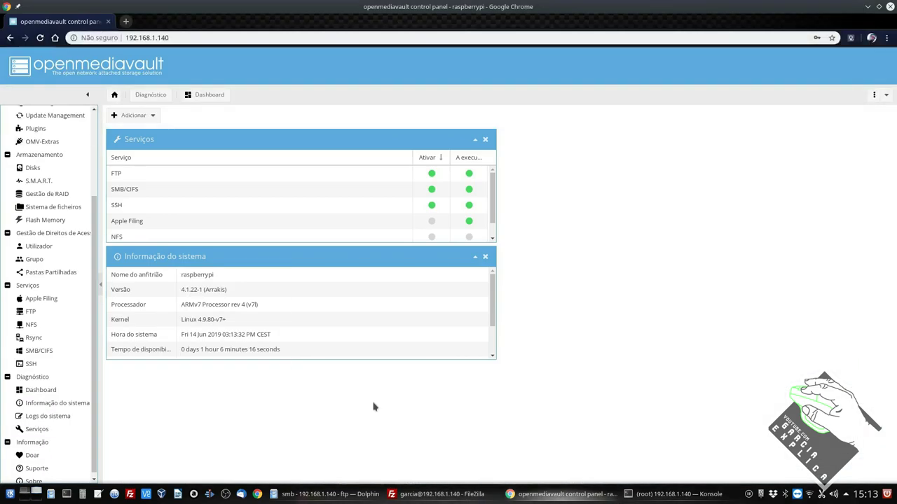
scroll(62, 181, up, 3)
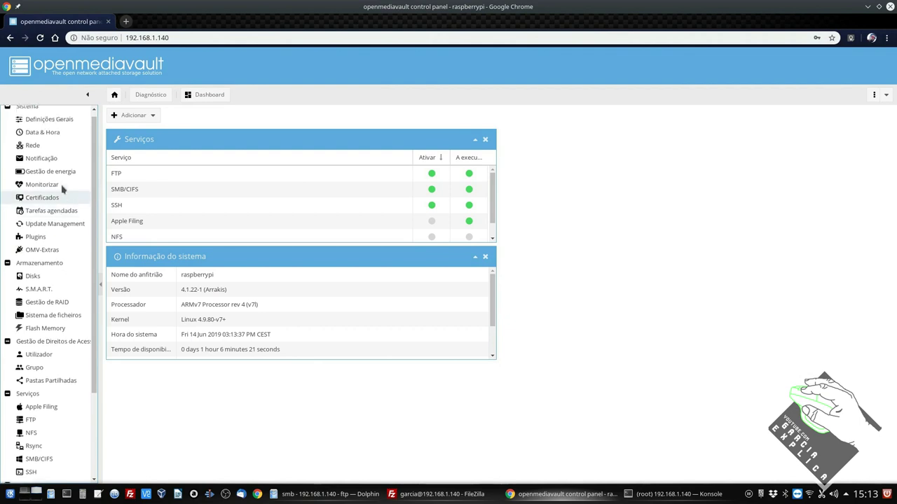
click(39, 360)
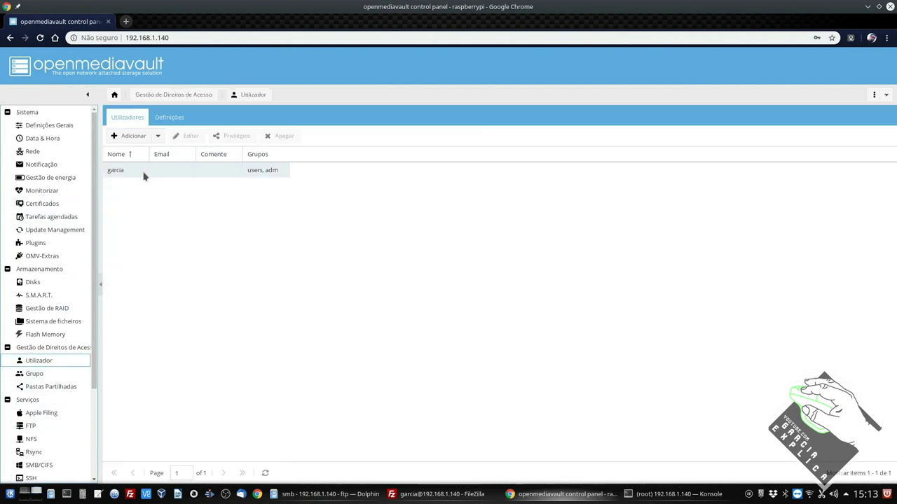
click(144, 176)
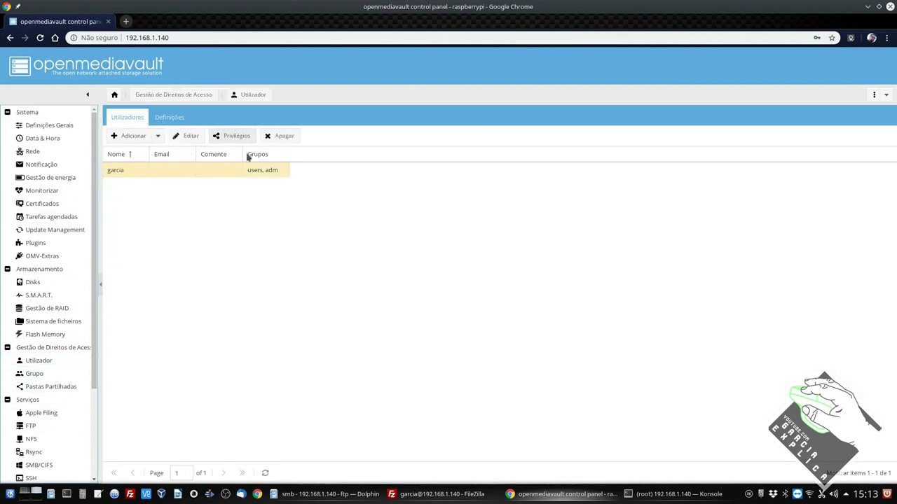
click(234, 136)
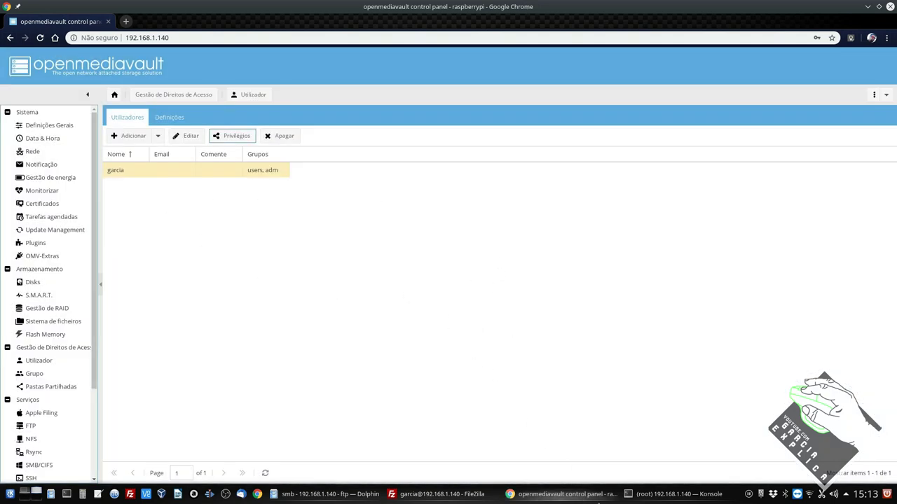
mouse_move(598, 503)
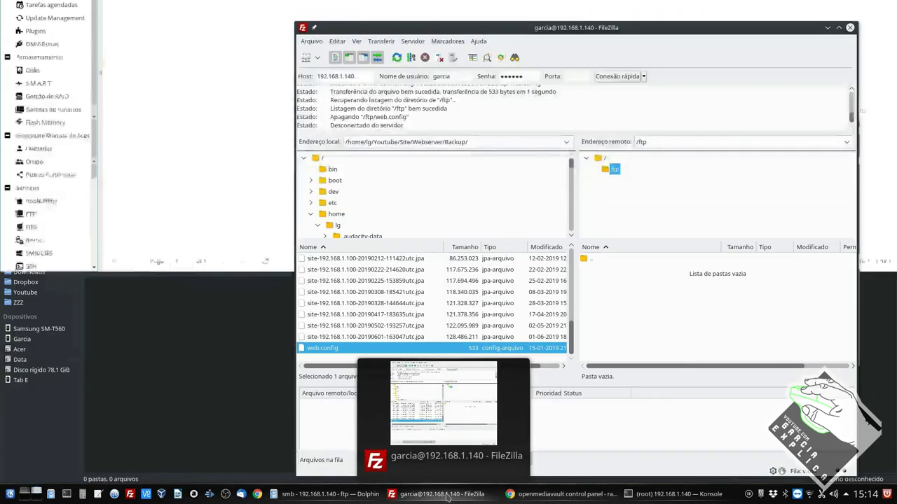
Compare the FileZilla and Dolphin share windows, then close FileZilla and the Dolphin window
click(444, 495)
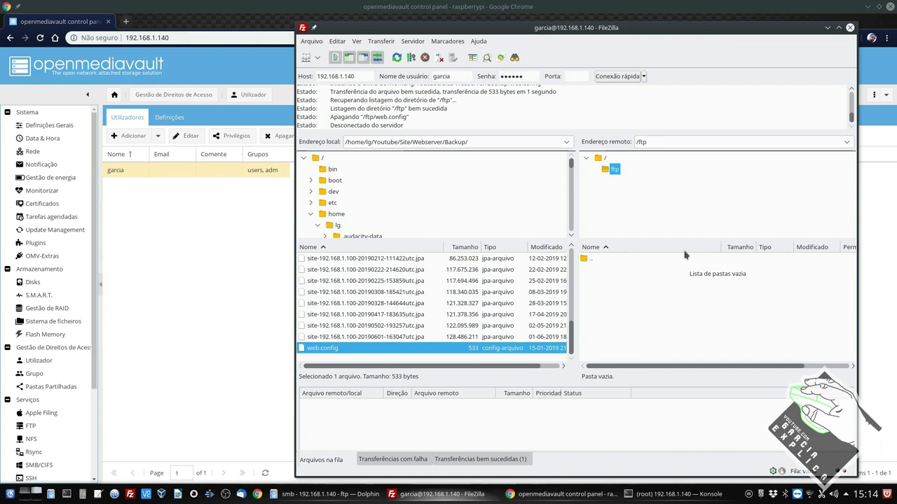
click(308, 495)
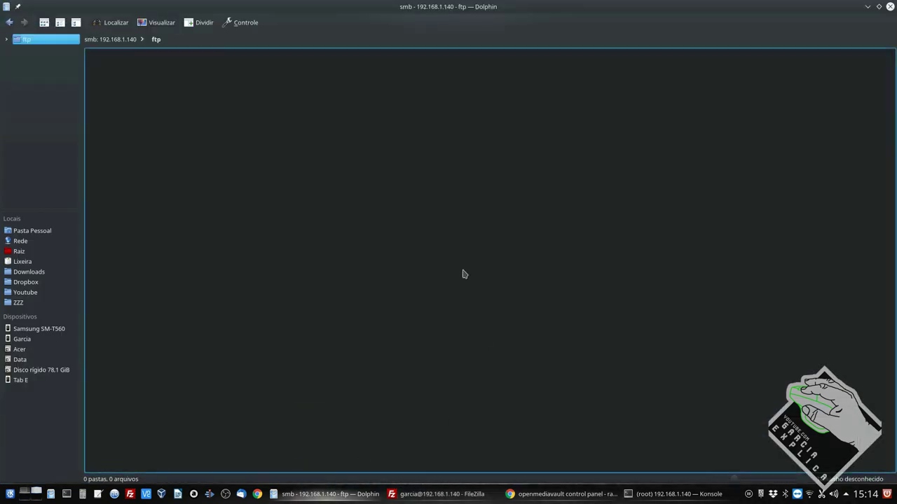
click(467, 497)
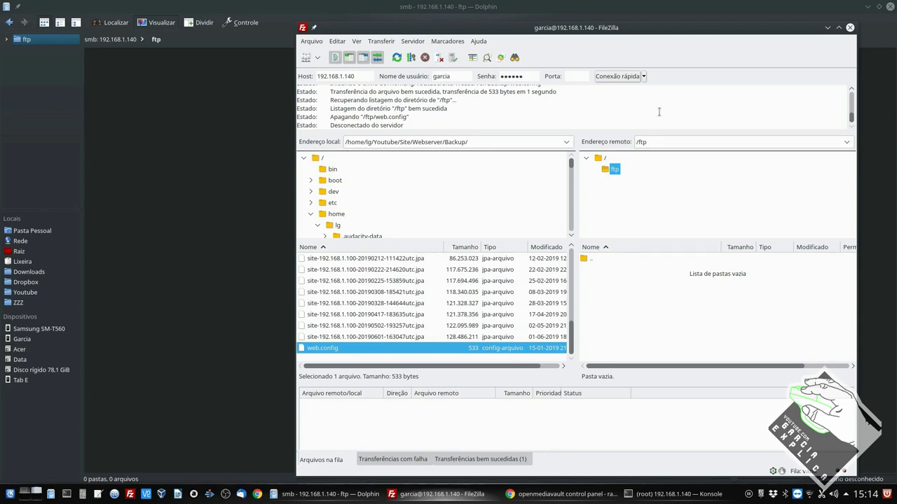
drag(489, 28, 468, 18)
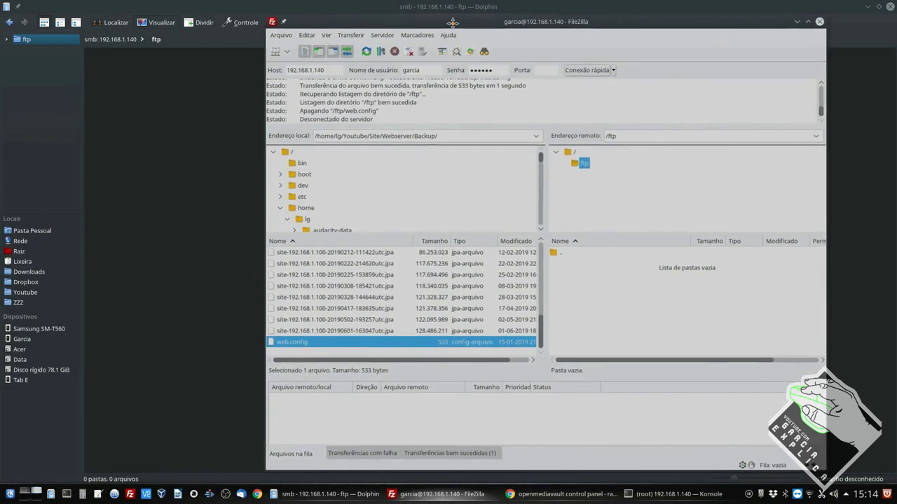
click(799, 21)
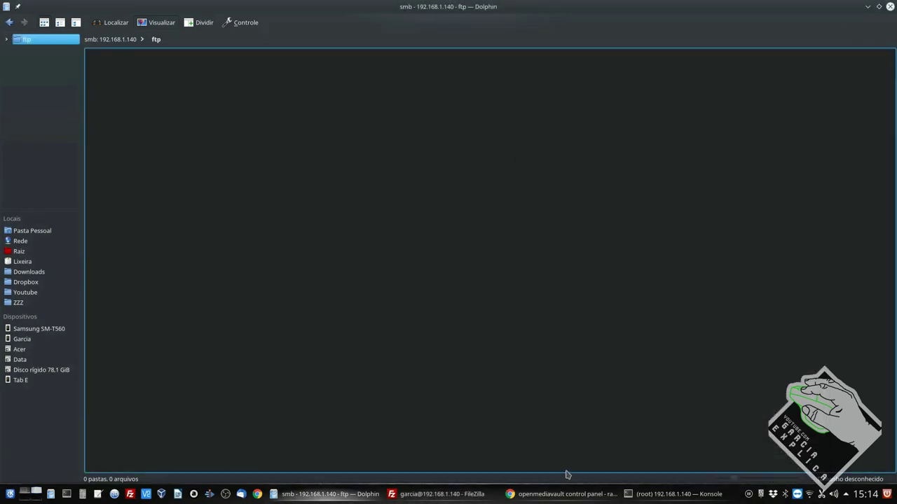
click(440, 494)
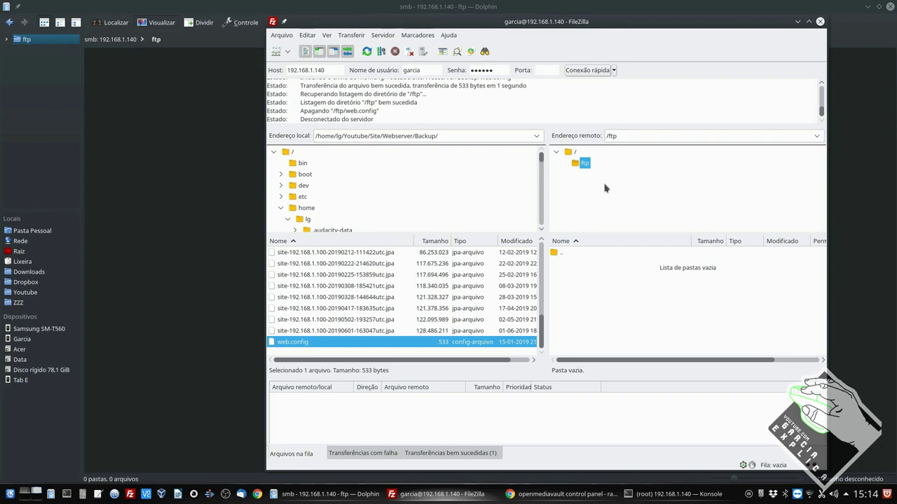
click(819, 21)
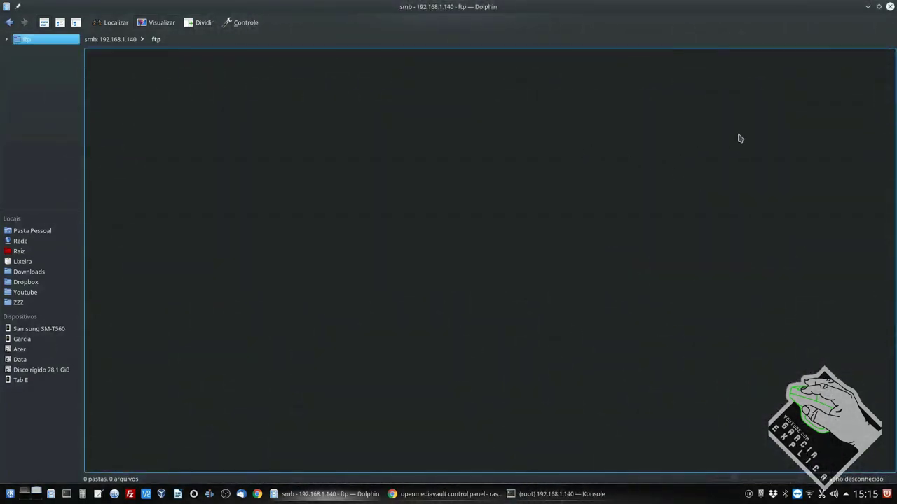
click(890, 7)
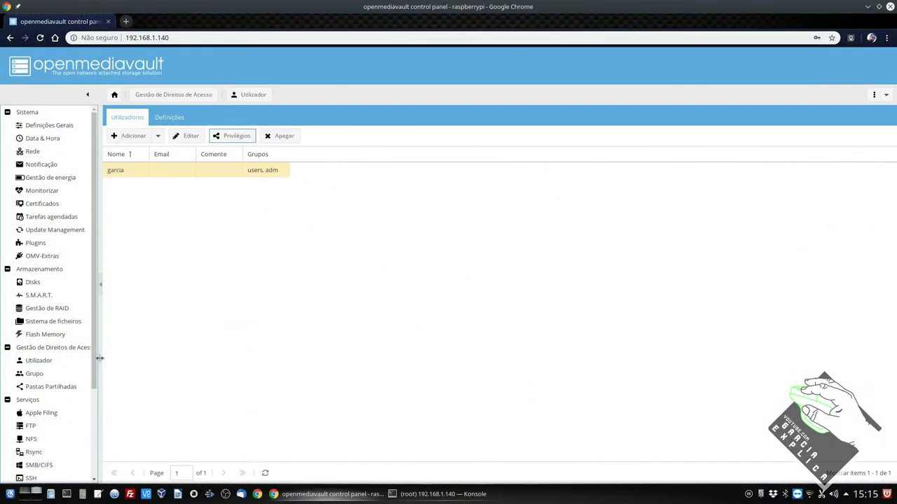
Open Diagnóstico > Dashboard and review the running FTP, SMB/CIFS and SSH services and system information
drag(95, 359, 90, 451)
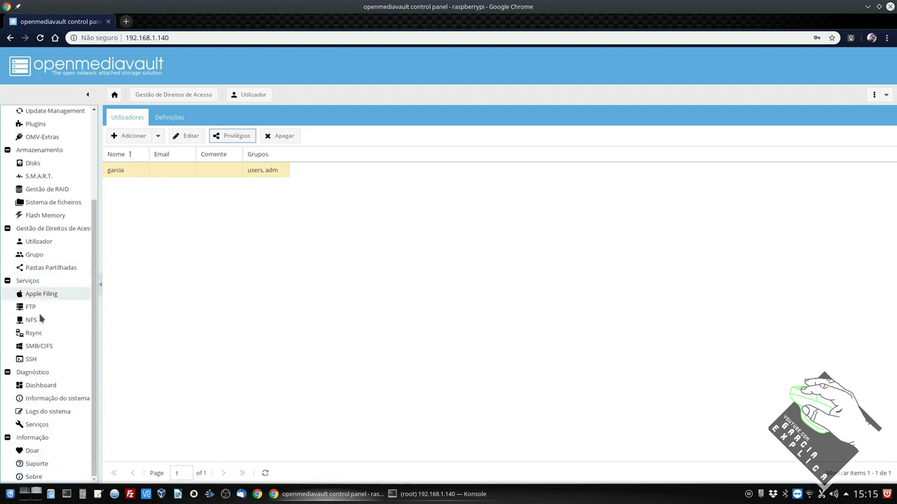
click(56, 392)
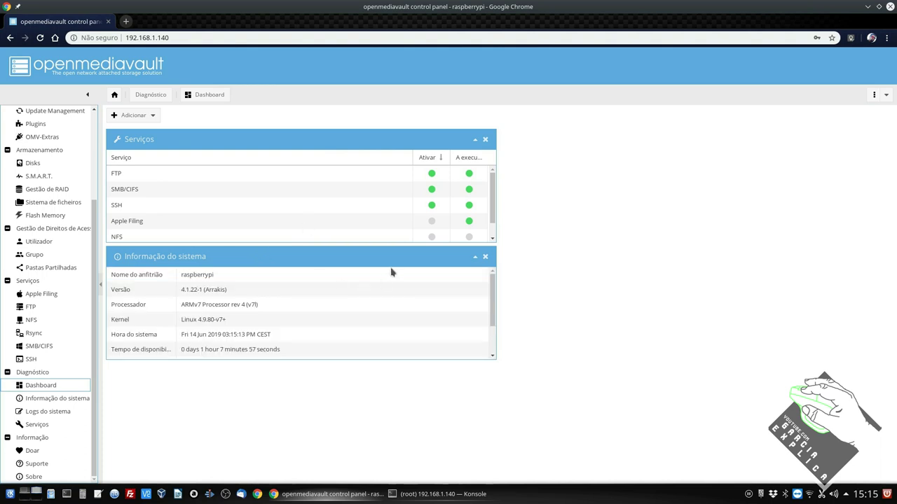
scroll(371, 315, down, 2)
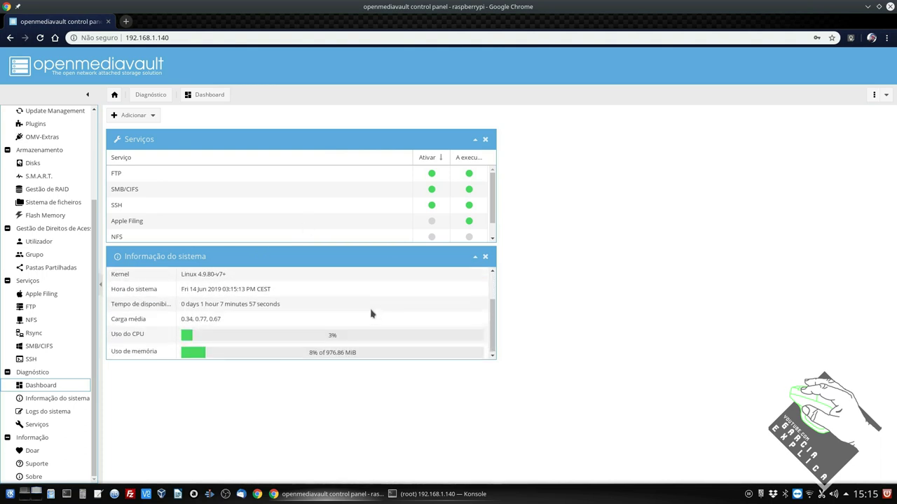
scroll(301, 356, up, 2)
scroll(202, 353, down, 2)
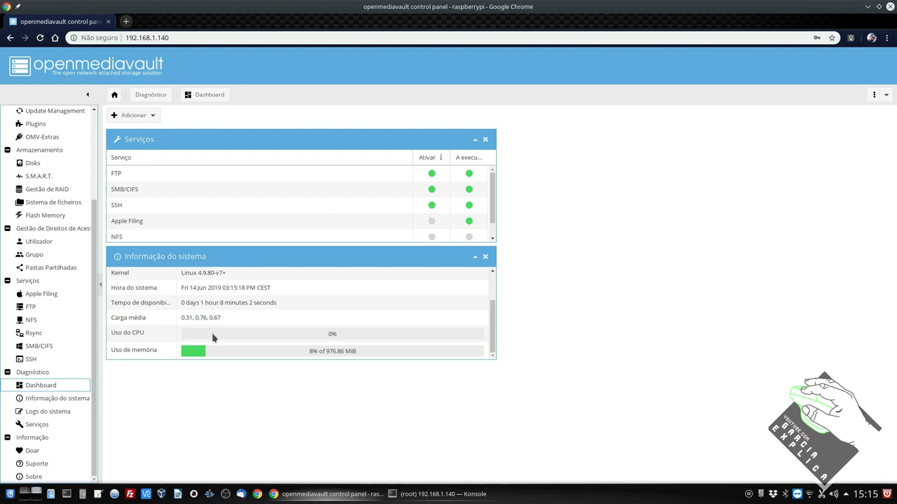
scroll(214, 339, up, 2)
scroll(314, 354, down, 2)
scroll(296, 336, up, 2)
click(203, 323)
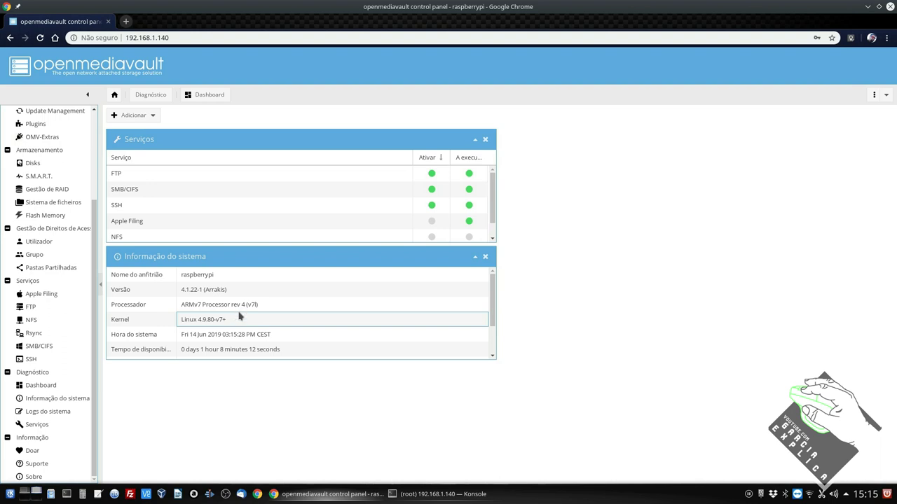
click(603, 209)
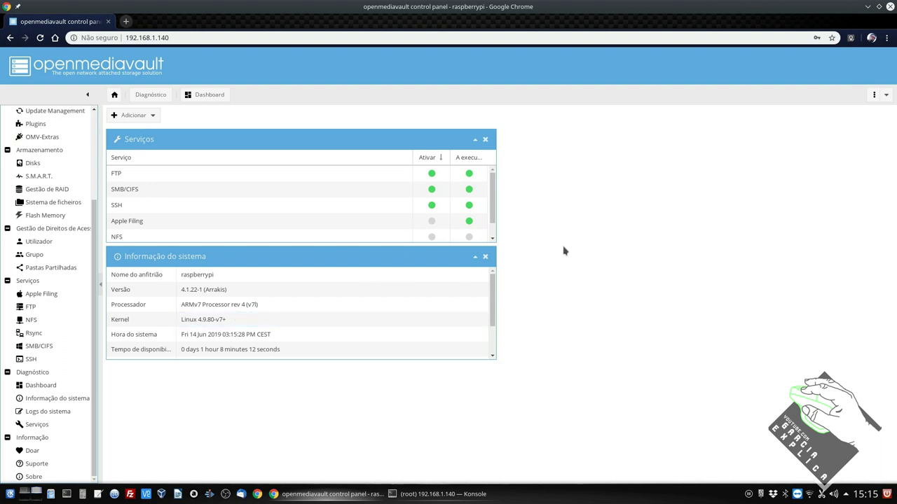